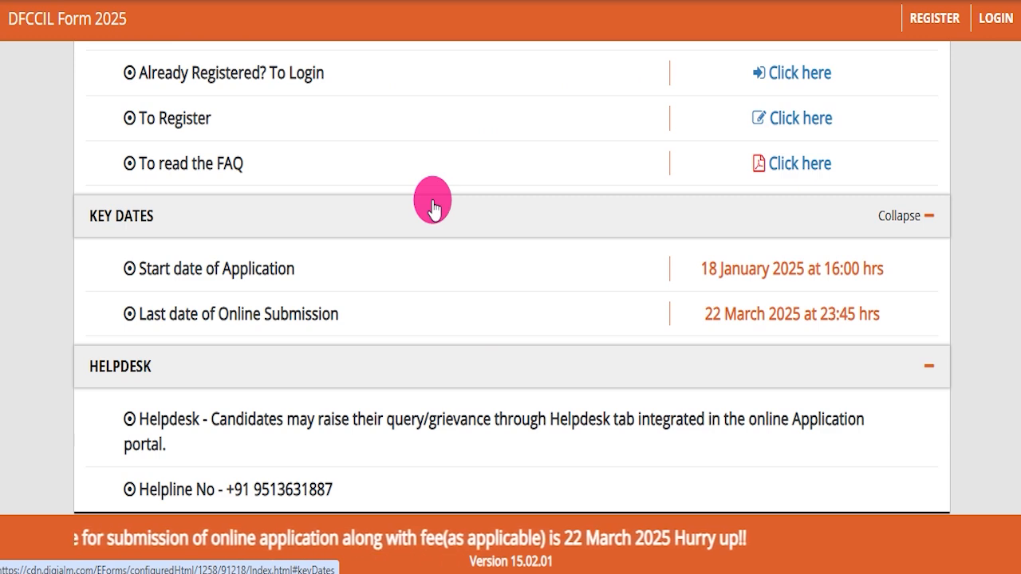
- Read the important information, general links and key dates on the DFCCIL Form 2025 page
{"action": "scroll", "coordinate": [431, 209], "scroll_direction": "up", "scroll_amount": 8}
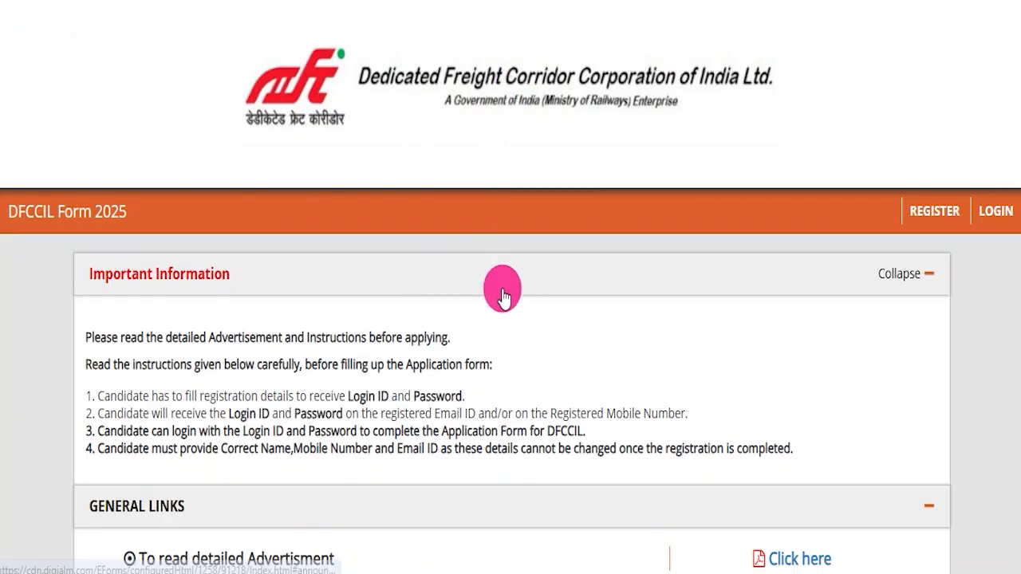
{"action": "scroll", "coordinate": [511, 299], "scroll_direction": "down", "scroll_amount": 7}
{"action": "scroll", "coordinate": [531, 296], "scroll_direction": "up", "scroll_amount": 7}
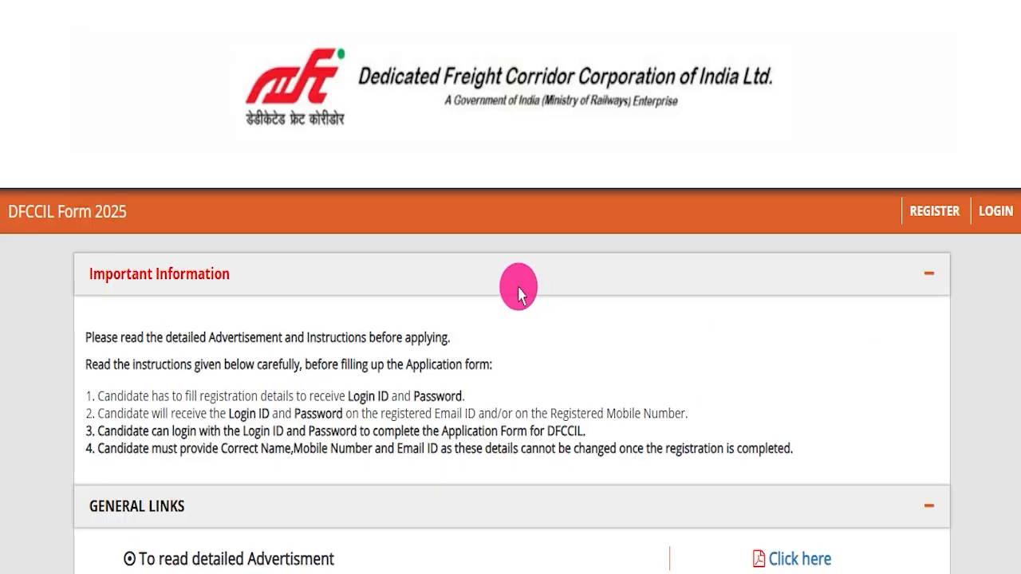
{"action": "left_click_drag", "start_coordinate": [86, 337], "coordinate": [806, 441]}
{"action": "left_click", "coordinate": [803, 444]}
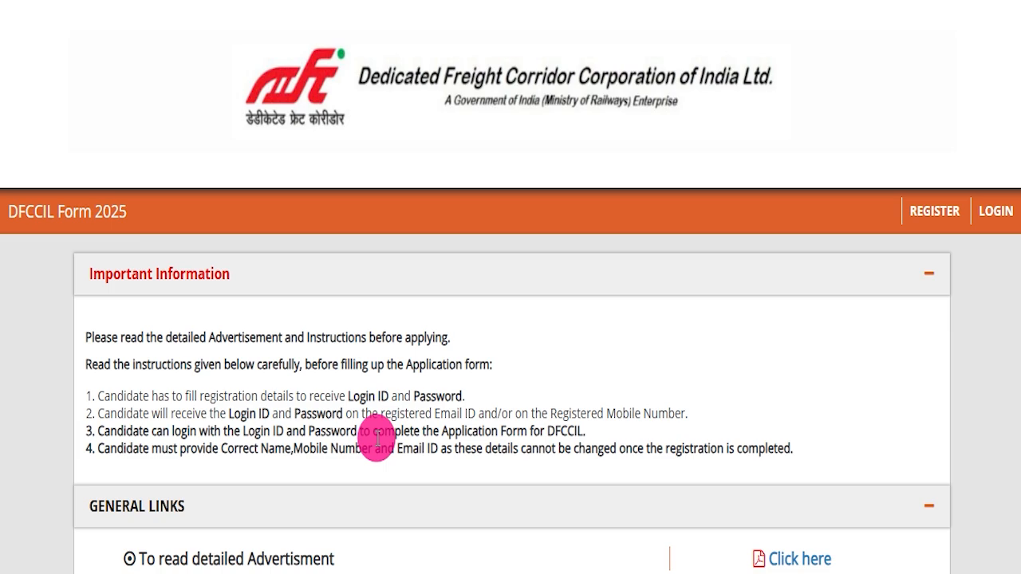
{"action": "scroll", "coordinate": [422, 367], "scroll_direction": "down", "scroll_amount": 6}
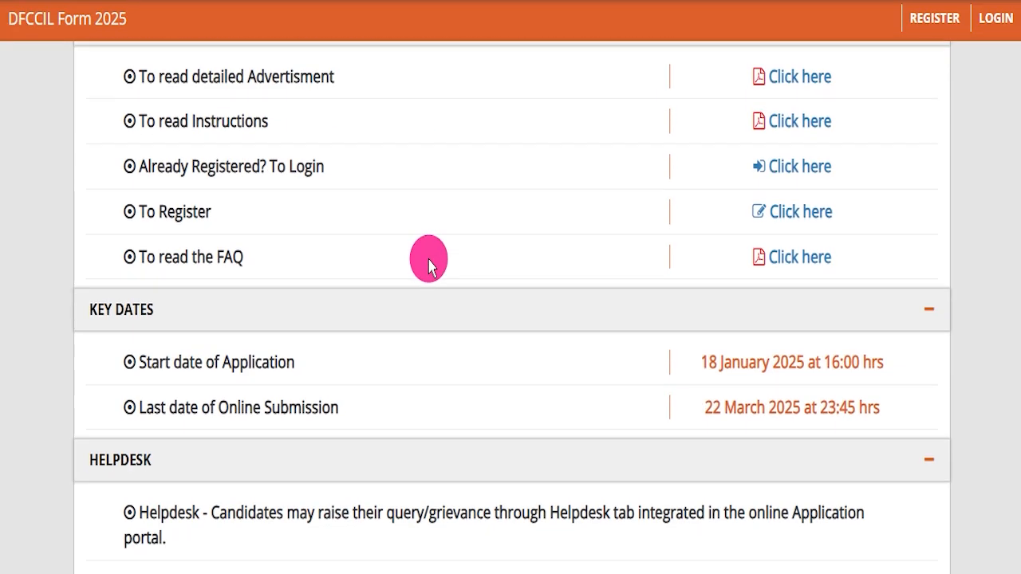
{"action": "scroll", "coordinate": [422, 267], "scroll_direction": "up", "scroll_amount": 6}
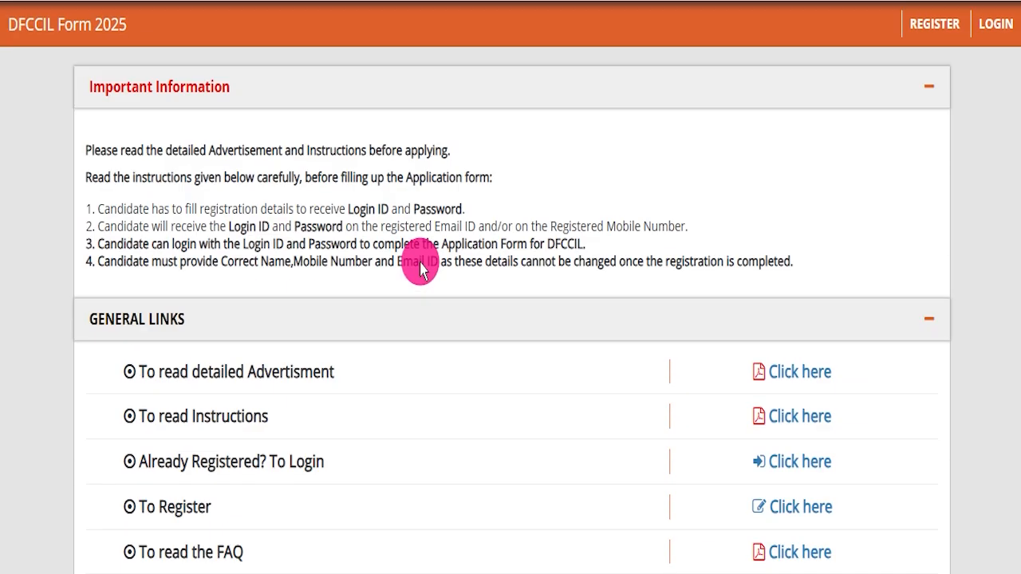
- Switch to the DFCCIL corporate home page and look over its banner and latest news area
{"action": "left_click", "coordinate": [426, 200]}
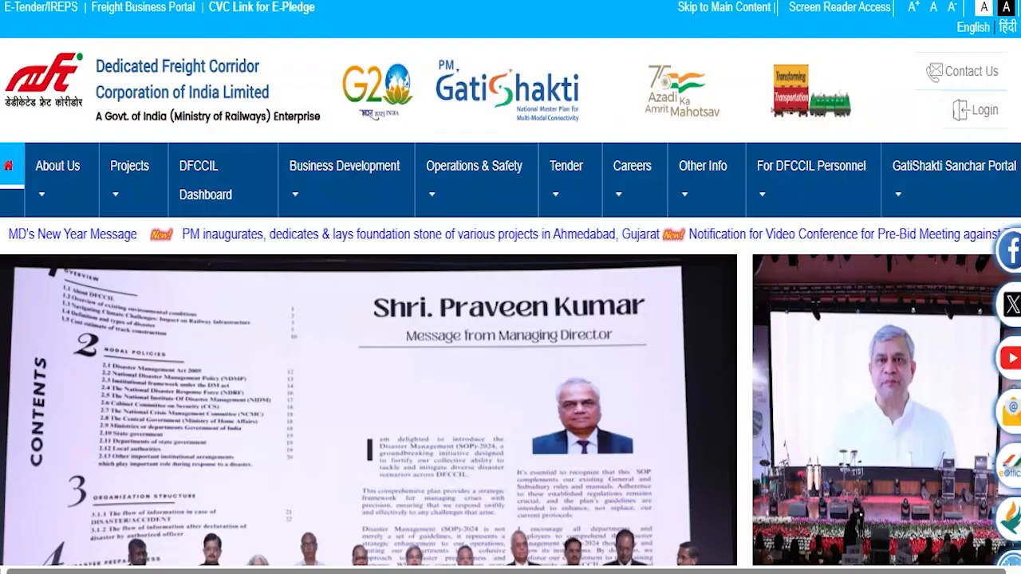
{"action": "scroll", "coordinate": [533, 319], "scroll_direction": "down", "scroll_amount": 5}
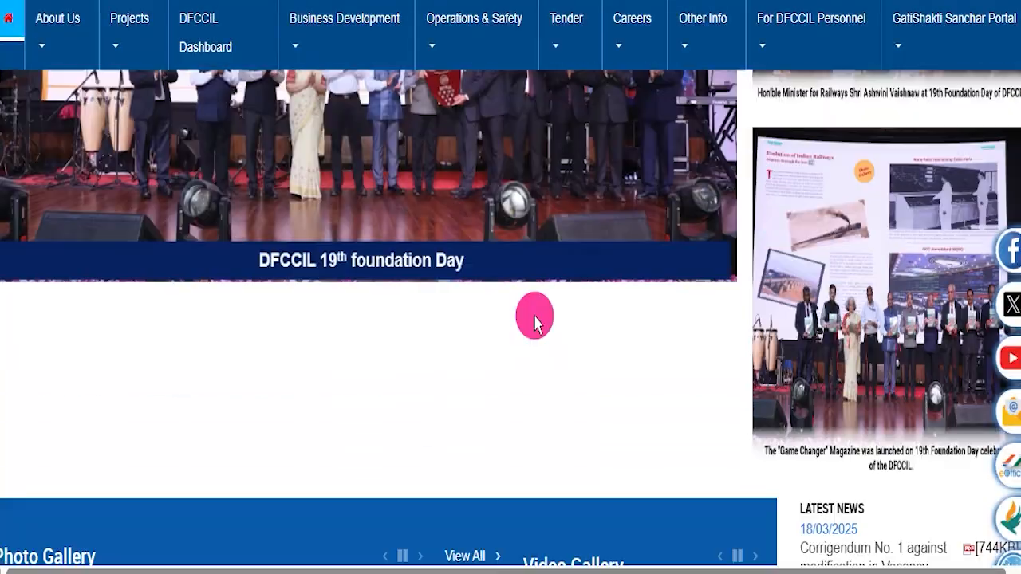
{"action": "scroll", "coordinate": [472, 315], "scroll_direction": "up", "scroll_amount": 5}
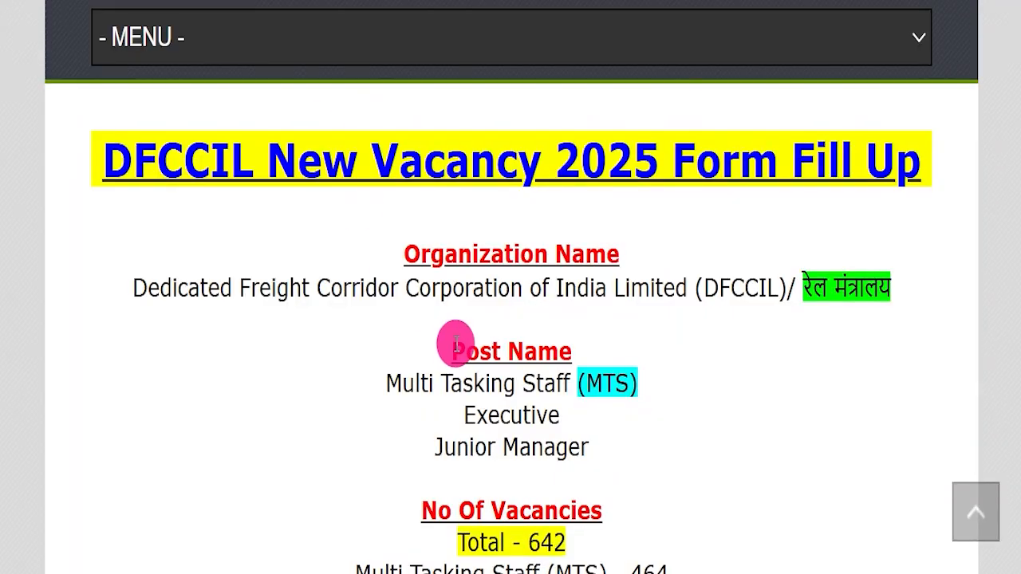
- Highlight the post names and the total vacancies in the DFCCIL New Vacancy 2025 article
{"action": "left_click_drag", "start_coordinate": [331, 373], "coordinate": [716, 385]}
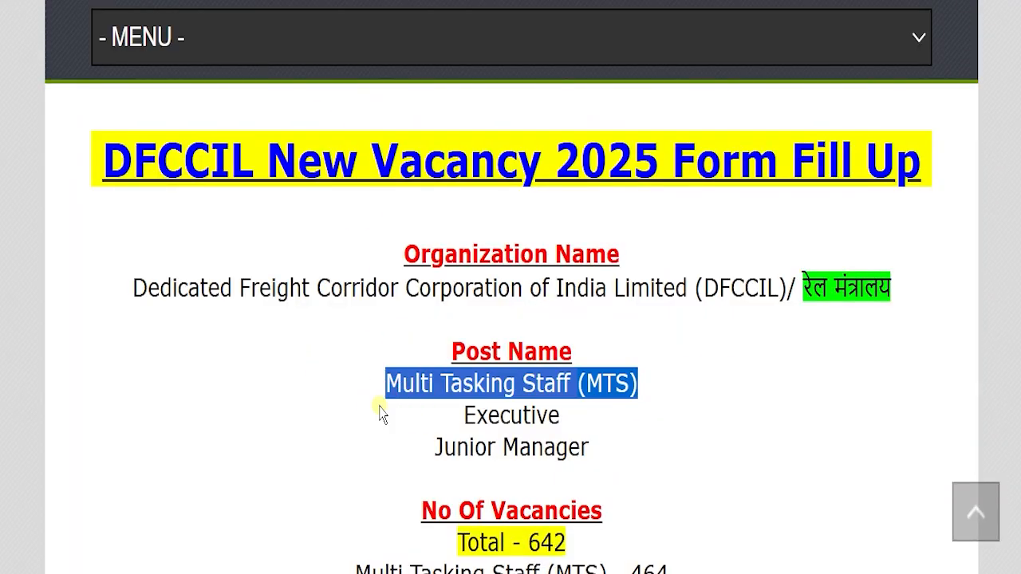
{"action": "left_click_drag", "start_coordinate": [380, 408], "coordinate": [623, 402]}
{"action": "left_click_drag", "start_coordinate": [378, 426], "coordinate": [661, 444]}
{"action": "left_click_drag", "start_coordinate": [408, 528], "coordinate": [624, 550]}
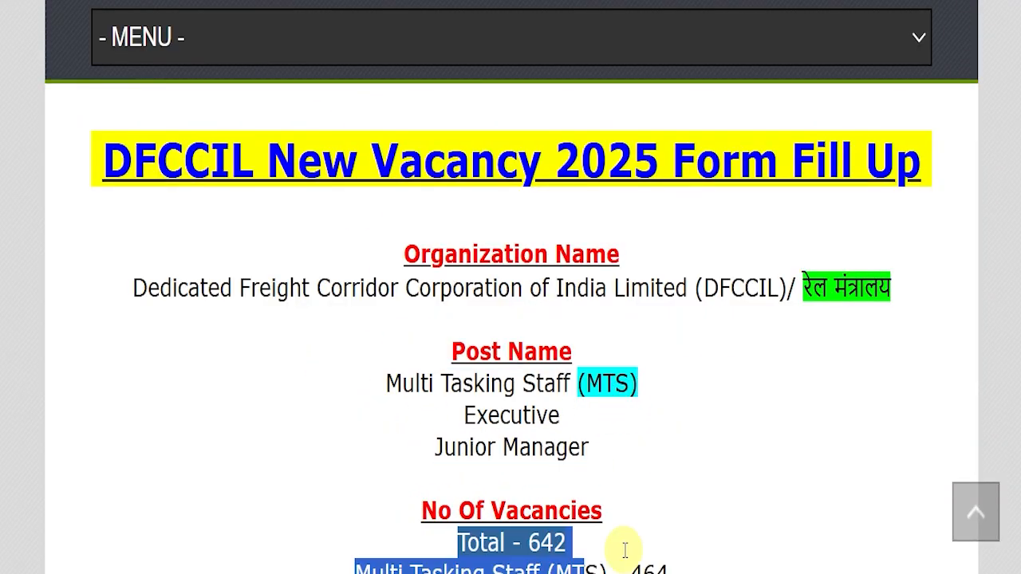
{"action": "left_click", "coordinate": [645, 515]}
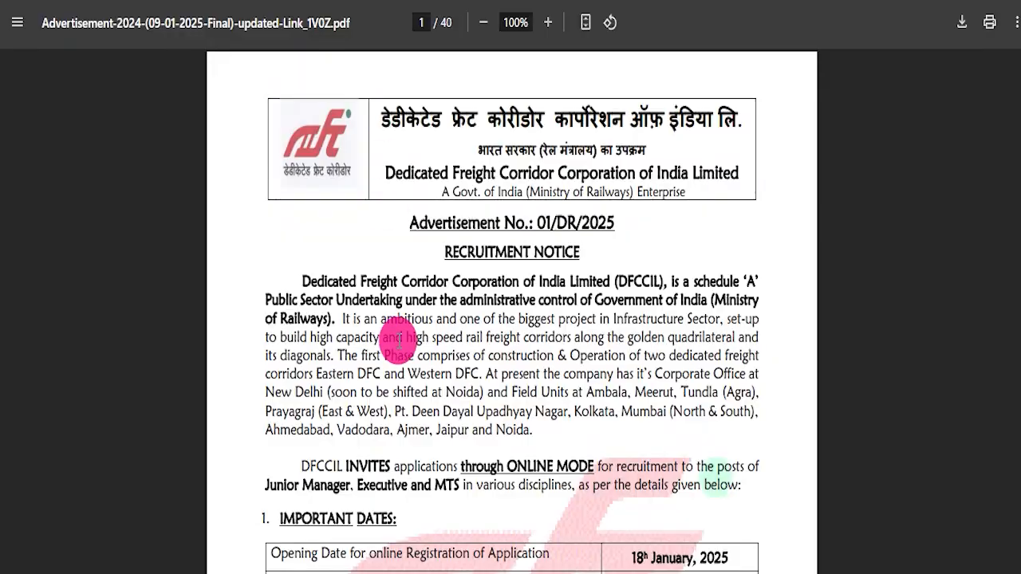
- Skim the recruitment advertisement PDF from the post details and essential qualifications to the scribe declaration form
{"action": "scroll", "coordinate": [414, 342], "scroll_direction": "down", "scroll_amount": 4}
{"action": "scroll", "coordinate": [532, 297], "scroll_direction": "down", "scroll_amount": 10}
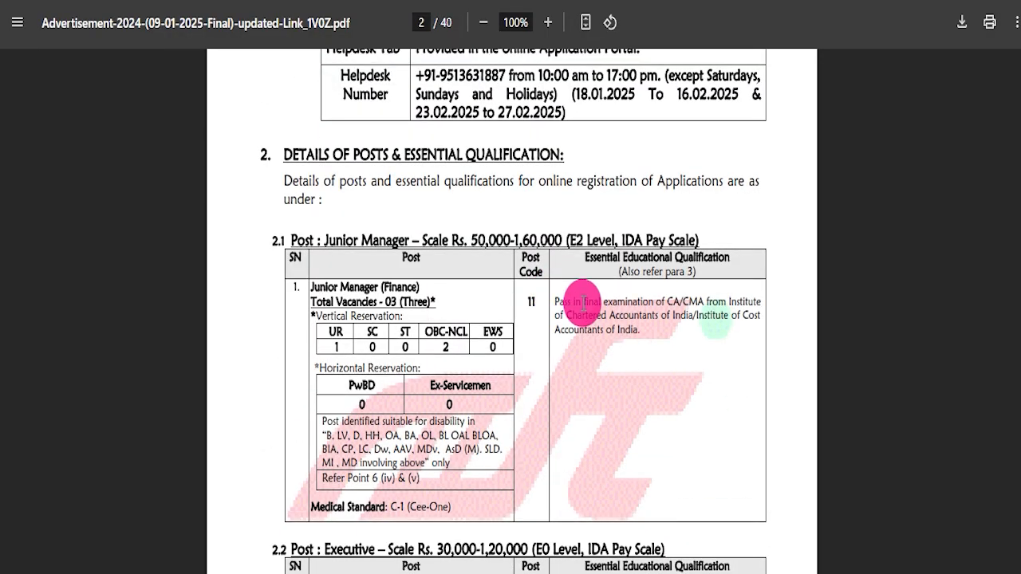
{"action": "scroll", "coordinate": [584, 301], "scroll_direction": "down", "scroll_amount": 18}
{"action": "scroll", "coordinate": [545, 351], "scroll_direction": "down", "scroll_amount": 20}
{"action": "scroll", "coordinate": [554, 351], "scroll_direction": "down", "scroll_amount": 18}
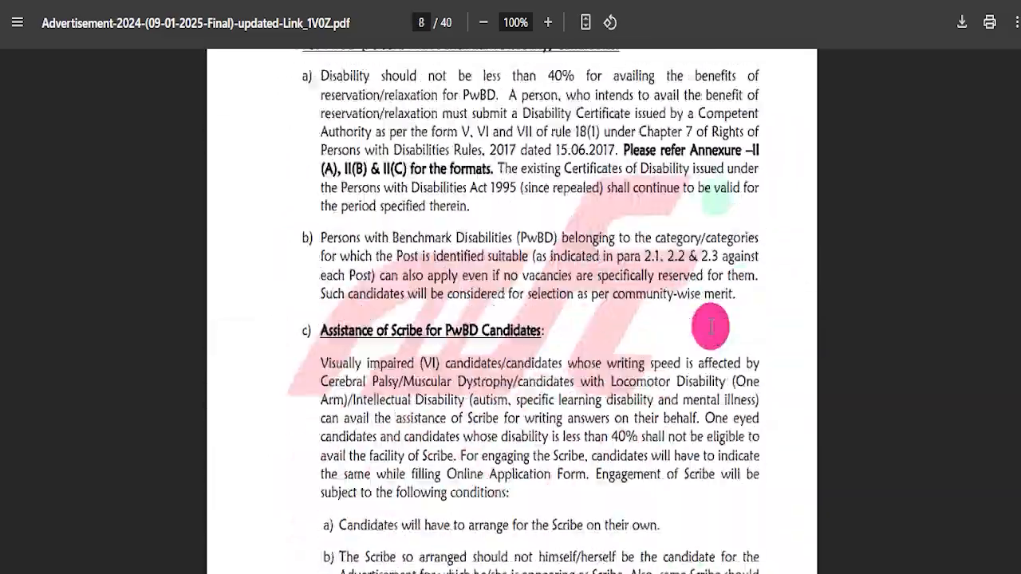
{"action": "scroll", "coordinate": [711, 326], "scroll_direction": "down", "scroll_amount": 5}
{"action": "left_click_drag", "start_coordinate": [1018, 189], "coordinate": [1017, 495]}
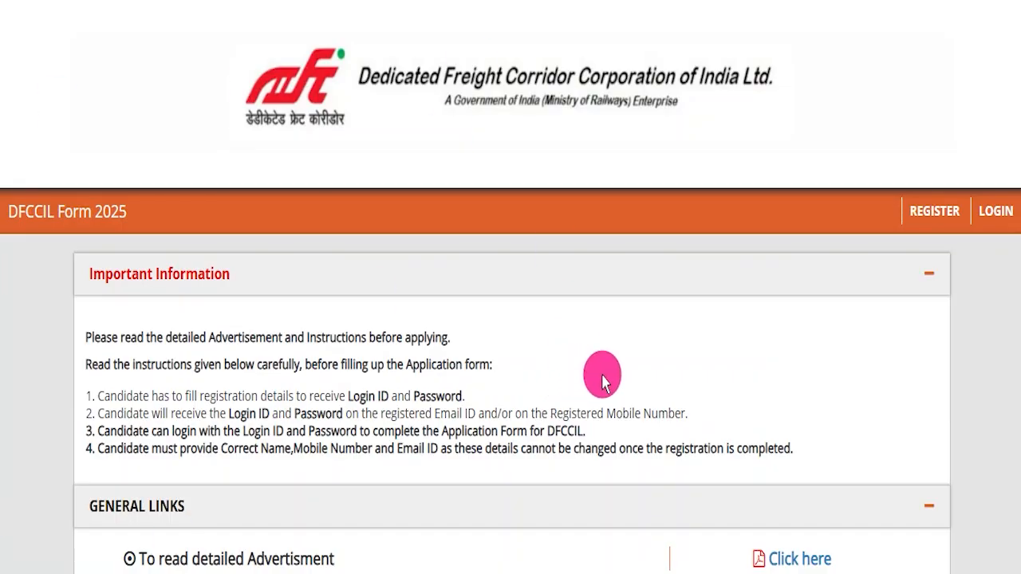
{"action": "scroll", "coordinate": [602, 381], "scroll_direction": "down", "scroll_amount": 6}
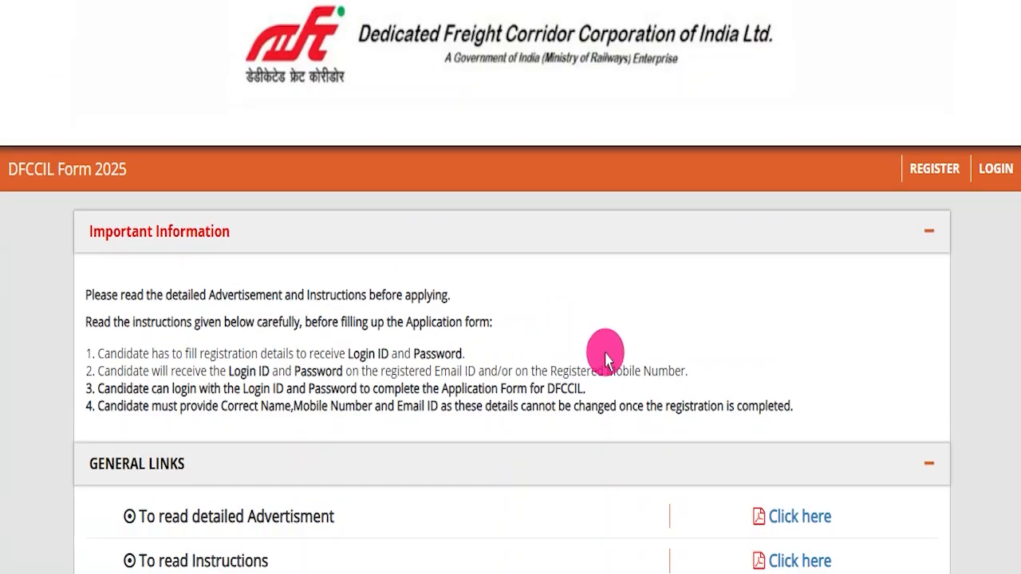
- Browse the DFCCIL home page from the project map down to the footer
{"action": "scroll", "coordinate": [588, 391], "scroll_direction": "up", "scroll_amount": 7}
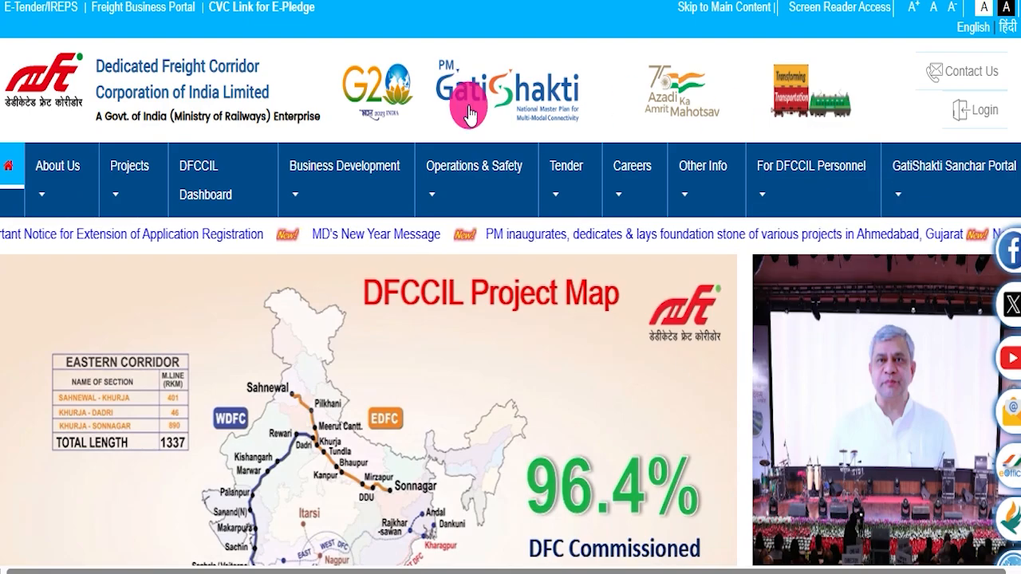
{"action": "scroll", "coordinate": [353, 234], "scroll_direction": "down", "scroll_amount": 6}
{"action": "scroll", "coordinate": [381, 305], "scroll_direction": "down", "scroll_amount": 8}
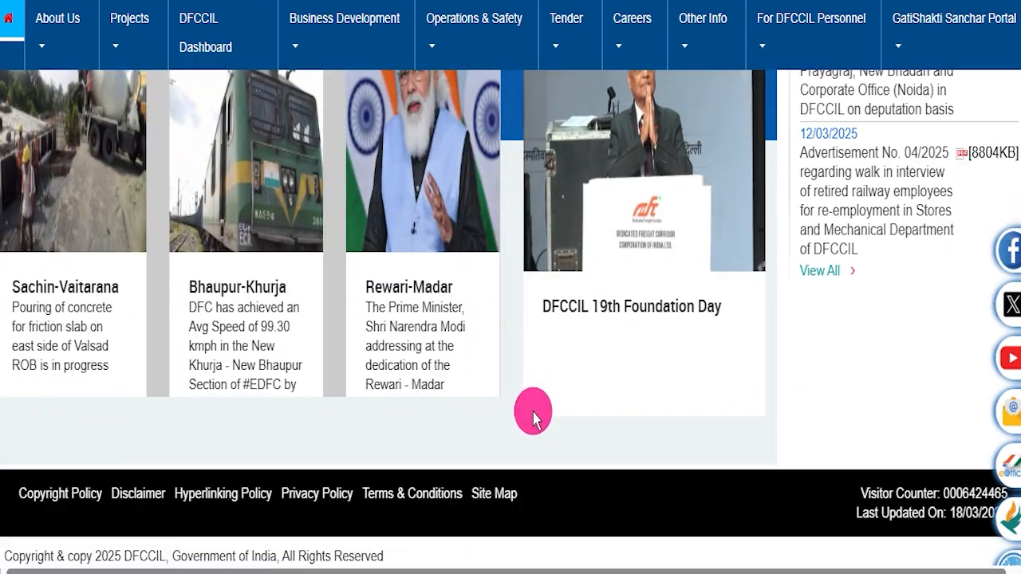
{"action": "scroll", "coordinate": [521, 440], "scroll_direction": "up", "scroll_amount": 15}
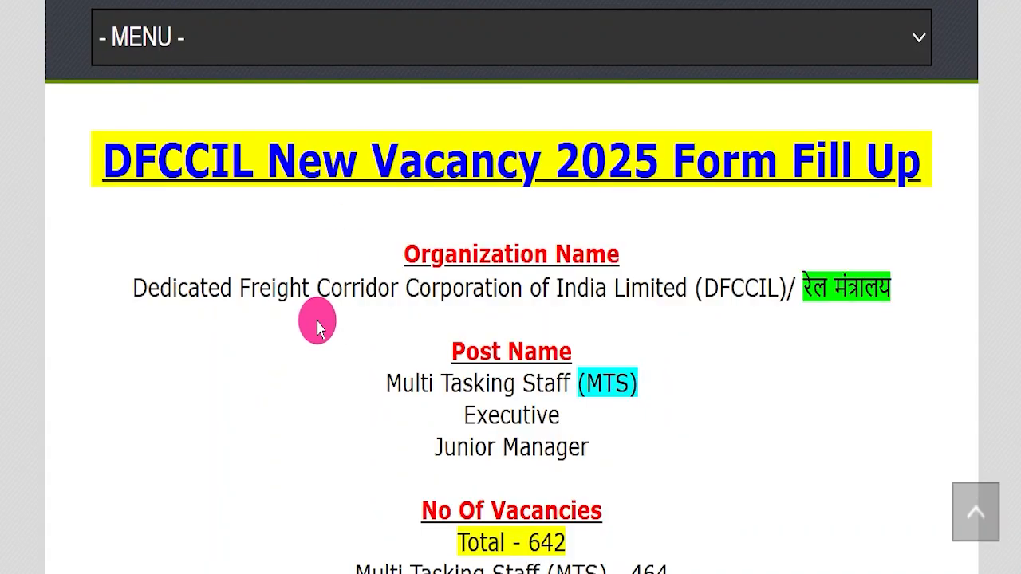
- Review the IndSarkariNaukri article's header and introduction, highlighting the title DFCCIL New Vacancy 2025 Form Fill Up
{"action": "left_click_drag", "start_coordinate": [99, 151], "coordinate": [883, 164]}
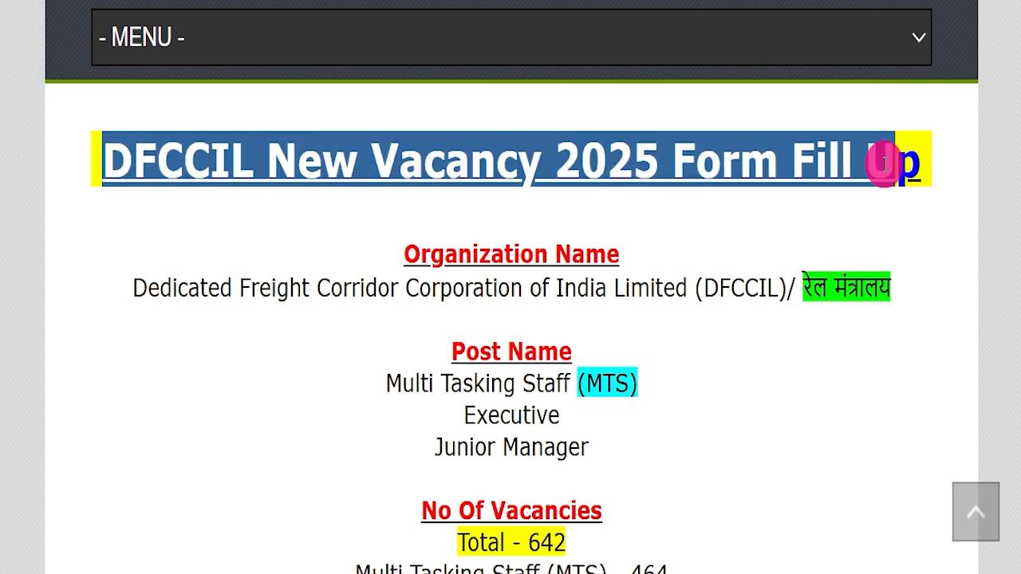
{"action": "left_click", "coordinate": [884, 243]}
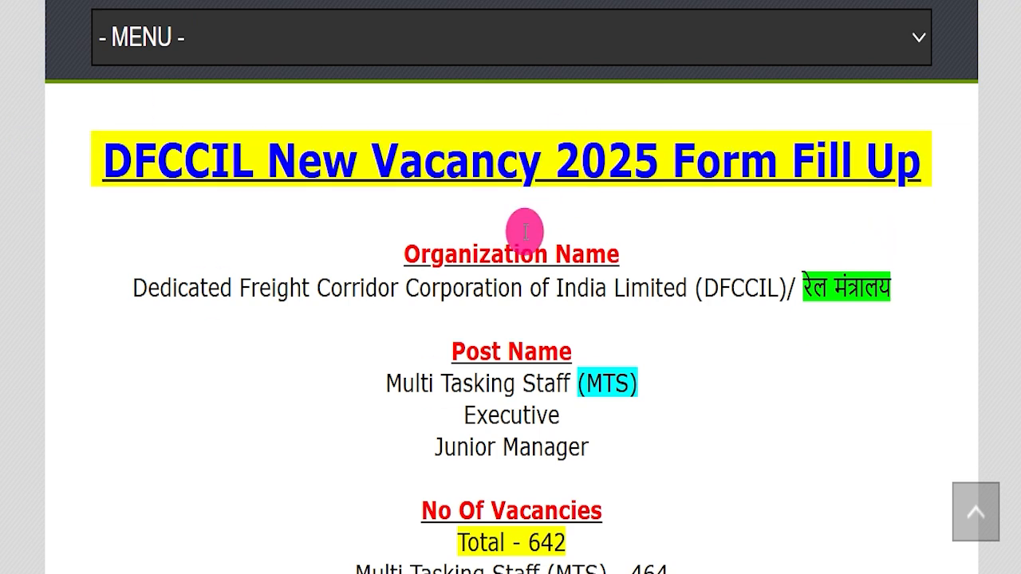
{"action": "scroll", "coordinate": [525, 231], "scroll_direction": "up", "scroll_amount": 10}
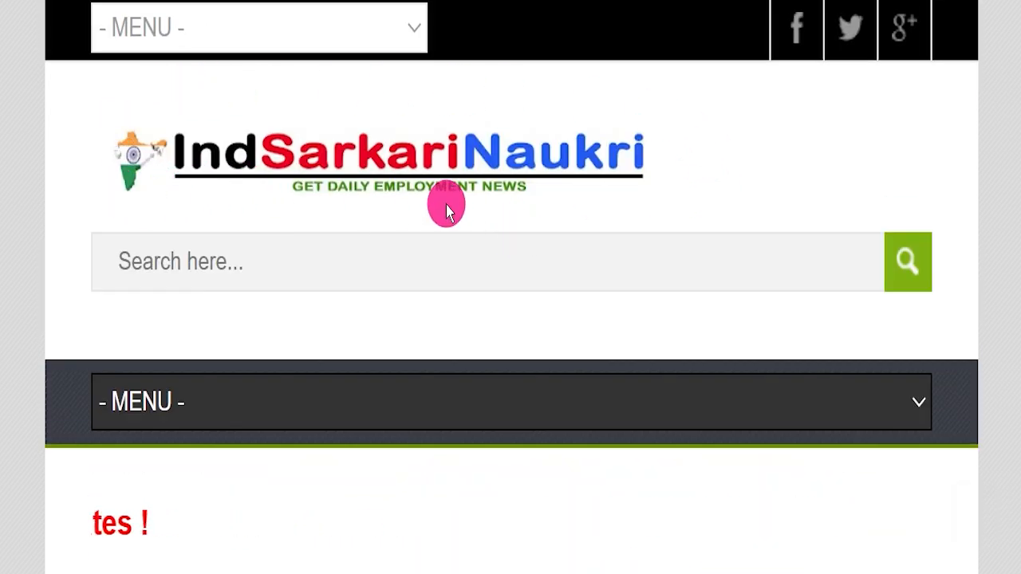
{"action": "scroll", "coordinate": [449, 208], "scroll_direction": "down", "scroll_amount": 5}
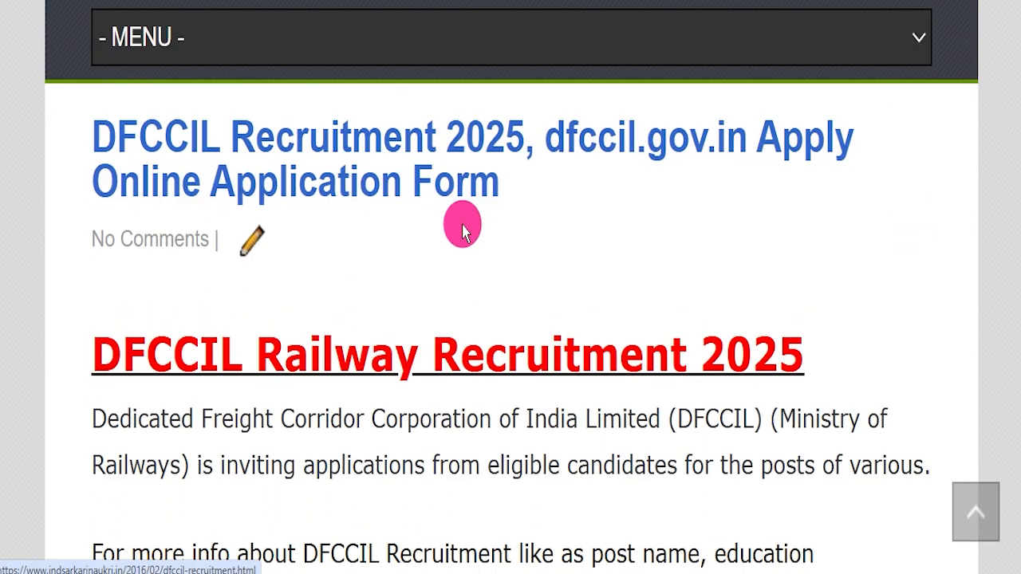
{"action": "scroll", "coordinate": [463, 229], "scroll_direction": "down", "scroll_amount": 2}
{"action": "scroll", "coordinate": [377, 246], "scroll_direction": "down", "scroll_amount": 4}
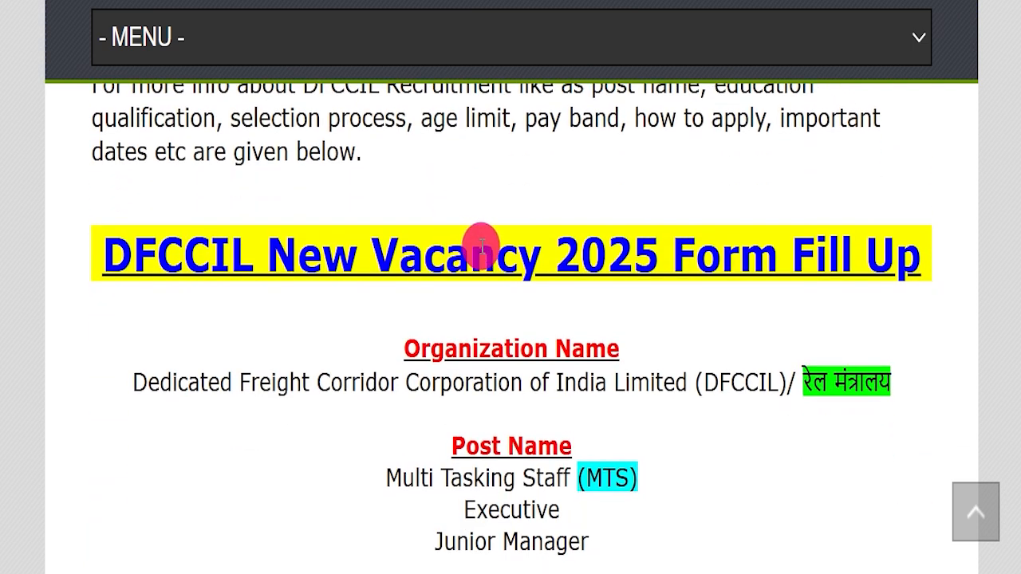
{"action": "scroll", "coordinate": [390, 257], "scroll_direction": "down", "scroll_amount": 1}
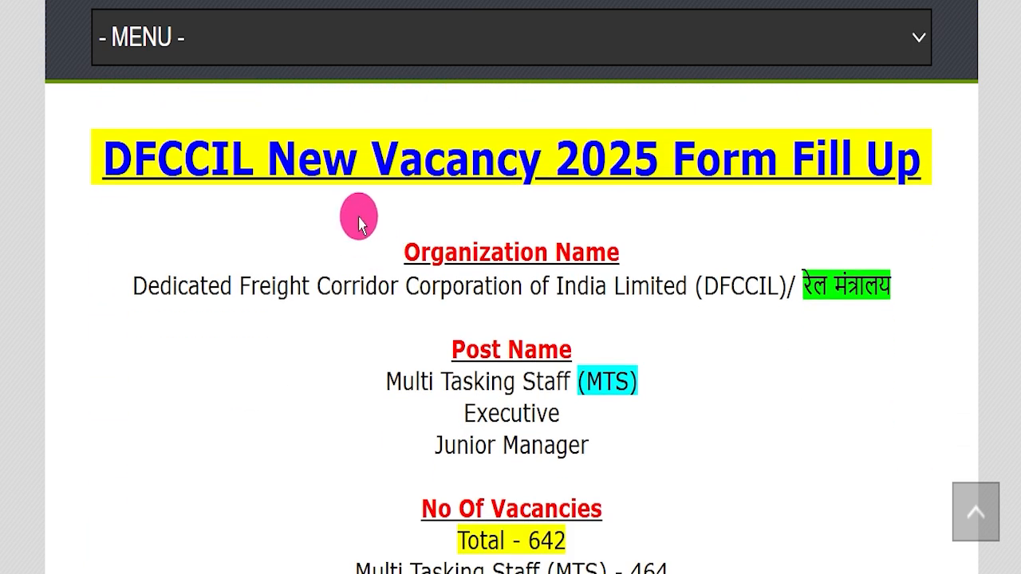
{"action": "left_click_drag", "start_coordinate": [90, 150], "coordinate": [920, 179]}
{"action": "left_click", "coordinate": [568, 296]}
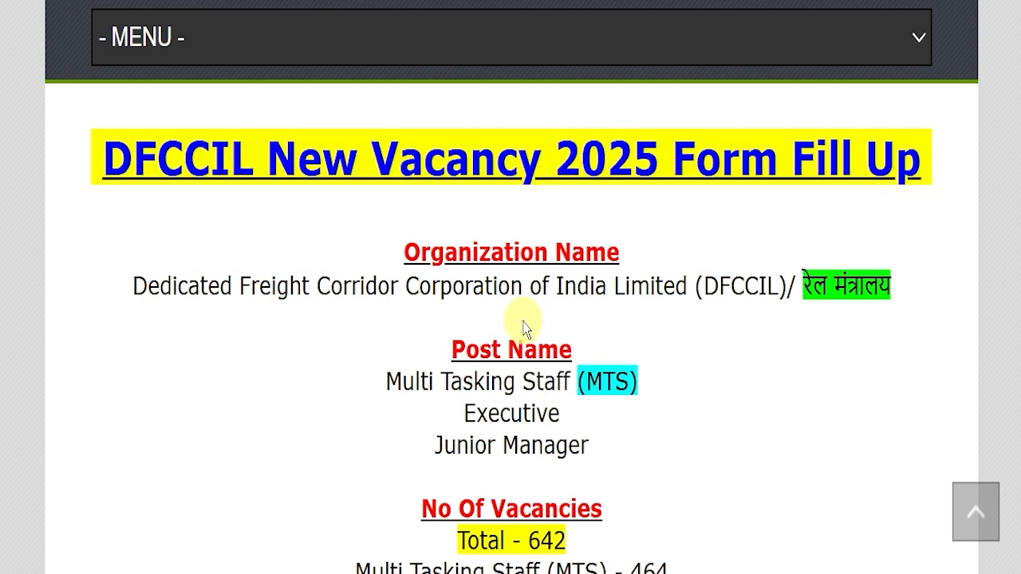
- Highlight the ministry name, each post name and the total under No Of Vacancies
{"action": "left_click_drag", "start_coordinate": [694, 287], "coordinate": [891, 286]}
{"action": "left_click_drag", "start_coordinate": [573, 380], "coordinate": [634, 375]}
{"action": "left_click", "coordinate": [533, 392]}
{"action": "left_click_drag", "start_coordinate": [458, 405], "coordinate": [563, 399]}
{"action": "left_click_drag", "start_coordinate": [412, 414], "coordinate": [641, 345]}
{"action": "scroll", "coordinate": [423, 356], "scroll_direction": "down", "scroll_amount": 2}
{"action": "scroll", "coordinate": [691, 346], "scroll_direction": "down", "scroll_amount": 2}
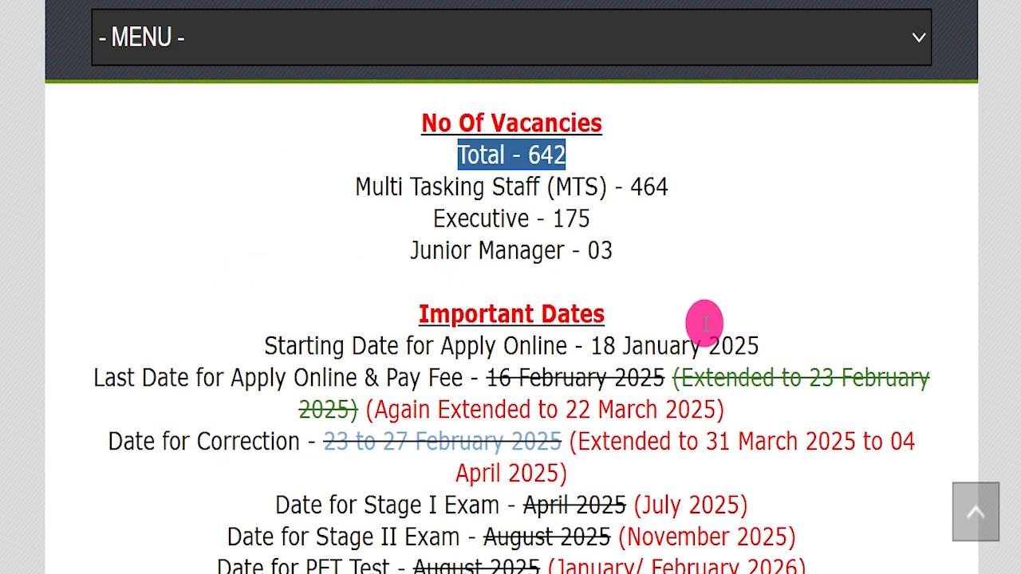
- Examine the Important Dates section, marking the extended date range for correction
{"action": "scroll", "coordinate": [705, 323], "scroll_direction": "down", "scroll_amount": 1}
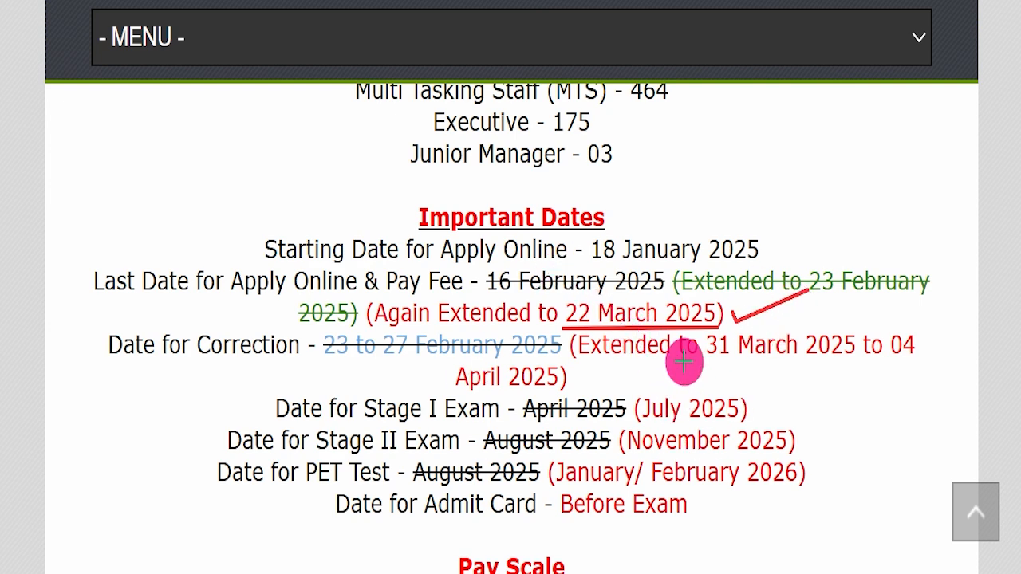
{"action": "left_click_drag", "start_coordinate": [804, 360], "coordinate": [836, 357]}
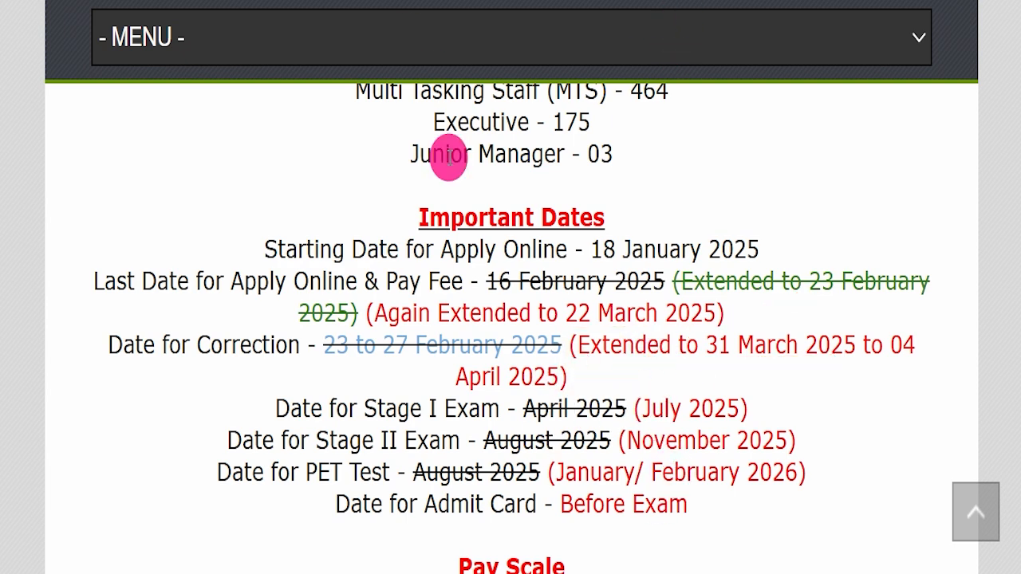
{"action": "left_click_drag", "start_coordinate": [568, 346], "coordinate": [568, 378]}
- Highlight the Pay Scale lines for the MTS, Executive and Junior Manager posts
{"action": "scroll", "coordinate": [649, 358], "scroll_direction": "down", "scroll_amount": 5}
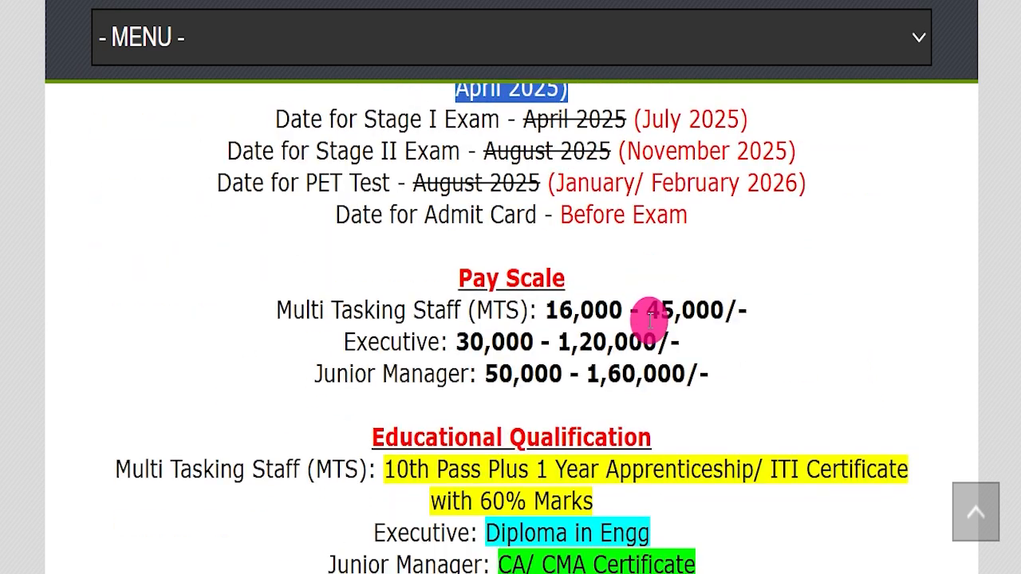
{"action": "left_click_drag", "start_coordinate": [276, 214], "coordinate": [752, 264]}
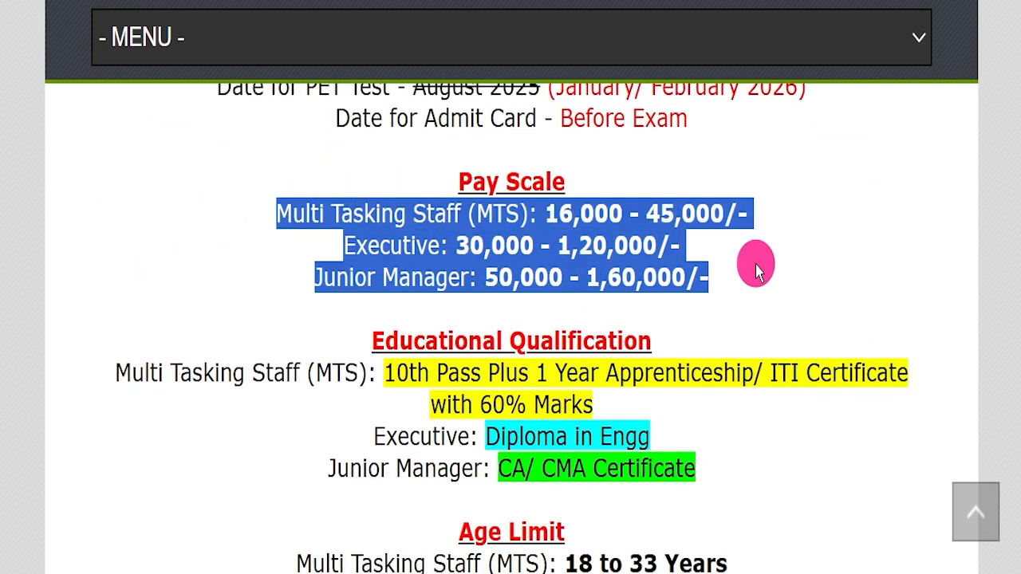
{"action": "left_click", "coordinate": [752, 264]}
{"action": "scroll", "coordinate": [600, 276], "scroll_direction": "down", "scroll_amount": 1}
- Highlight the Educational Qualification heading and the requirements for the MTS, Executive and Junior Manager posts
{"action": "left_click_drag", "start_coordinate": [350, 243], "coordinate": [668, 239]}
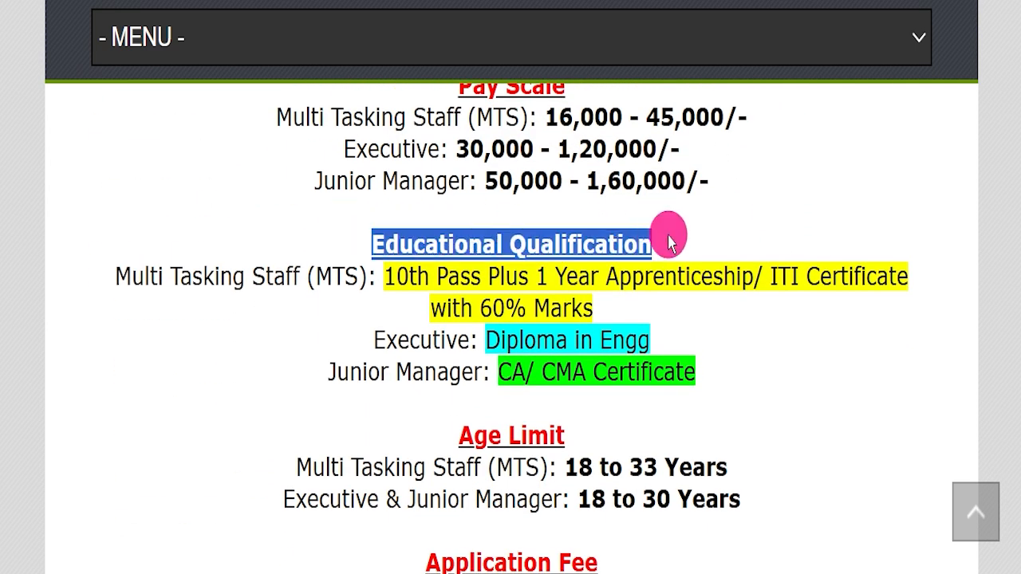
{"action": "left_click_drag", "start_coordinate": [384, 276], "coordinate": [529, 276]}
{"action": "left_click_drag", "start_coordinate": [690, 276], "coordinate": [839, 271]}
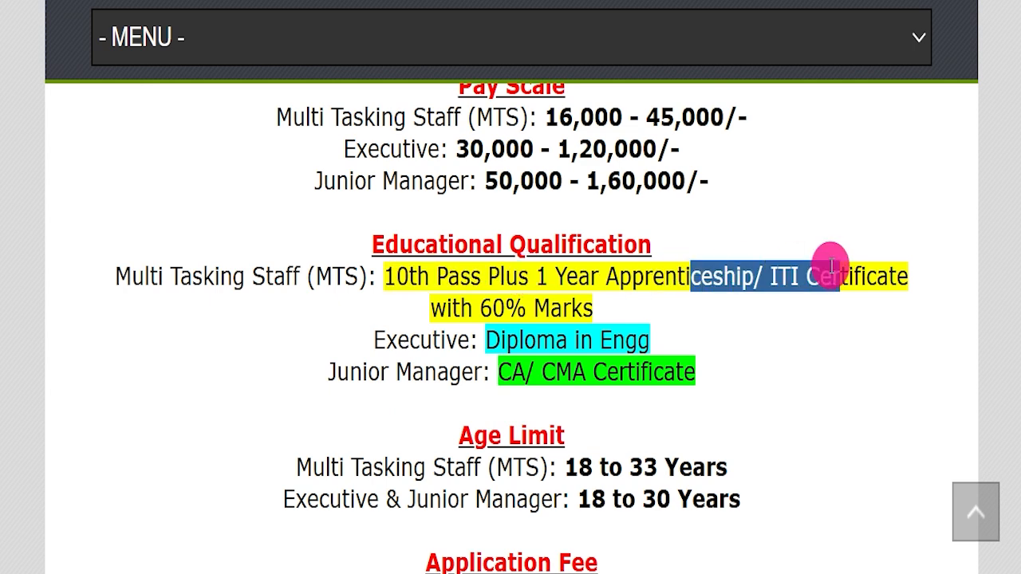
{"action": "left_click_drag", "start_coordinate": [292, 276], "coordinate": [416, 279]}
{"action": "left_click", "coordinate": [417, 314]}
{"action": "left_click_drag", "start_coordinate": [328, 339], "coordinate": [684, 335]}
{"action": "left_click_drag", "start_coordinate": [329, 371], "coordinate": [433, 367]}
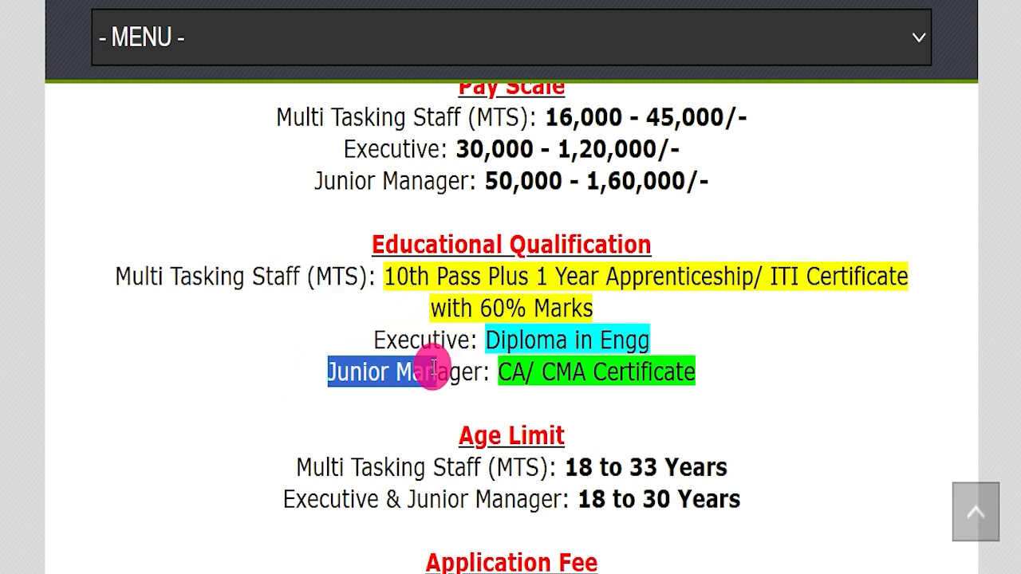
{"action": "left_click_drag", "start_coordinate": [498, 372], "coordinate": [695, 373]}
- Highlight the Multi Tasking Staff age range in the Age Limit section
{"action": "scroll", "coordinate": [519, 358], "scroll_direction": "down", "scroll_amount": 1}
{"action": "left_click", "coordinate": [576, 371]}
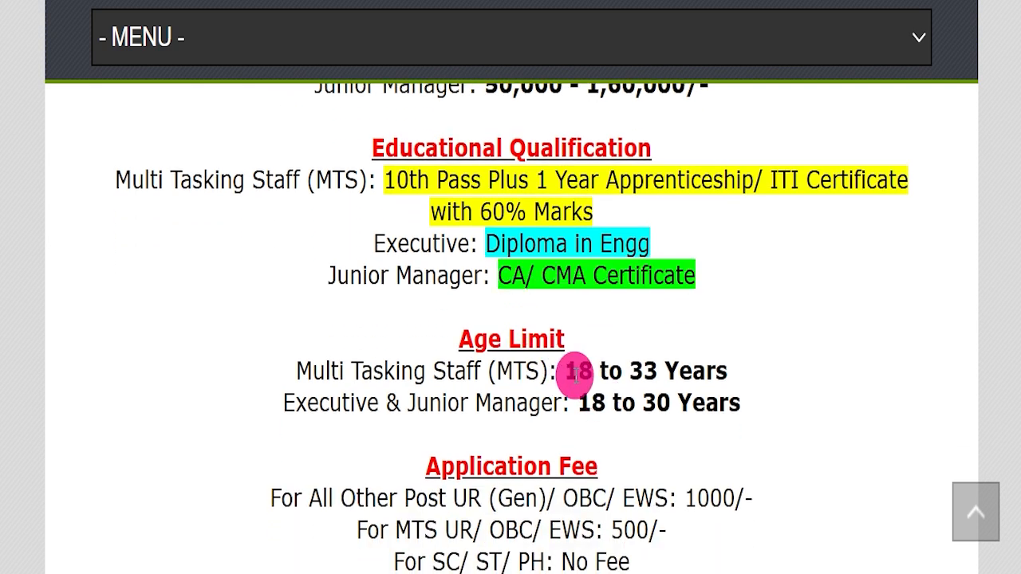
{"action": "left_click_drag", "start_coordinate": [561, 366], "coordinate": [728, 366]}
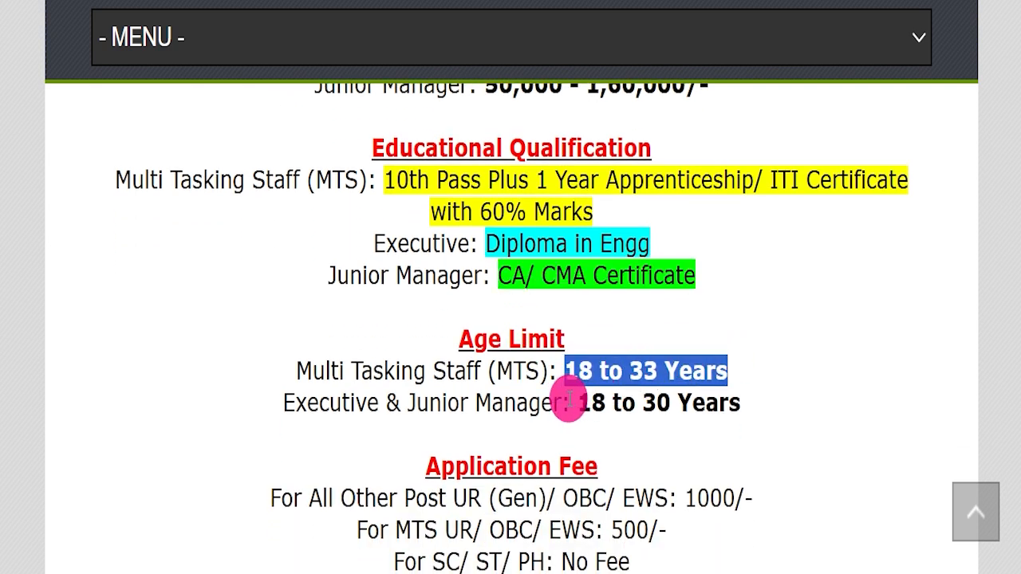
- Highlight the Executive & Junior Manager age range and the application fees for all other posts, MTS and SC/ST/PH
{"action": "left_click_drag", "start_coordinate": [268, 388], "coordinate": [742, 405]}
{"action": "left_click", "coordinate": [715, 428]}
{"action": "scroll", "coordinate": [742, 419], "scroll_direction": "down", "scroll_amount": 1}
{"action": "scroll", "coordinate": [763, 411], "scroll_direction": "down", "scroll_amount": 1}
{"action": "left_click_drag", "start_coordinate": [677, 306], "coordinate": [794, 291]}
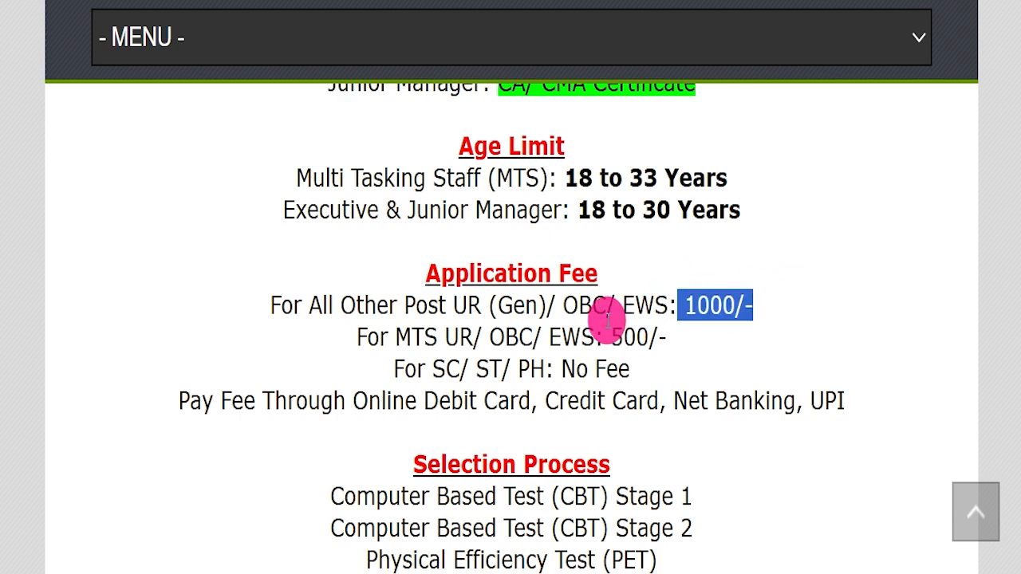
{"action": "left_click_drag", "start_coordinate": [611, 338], "coordinate": [685, 338]}
{"action": "left_click_drag", "start_coordinate": [563, 366], "coordinate": [632, 370]}
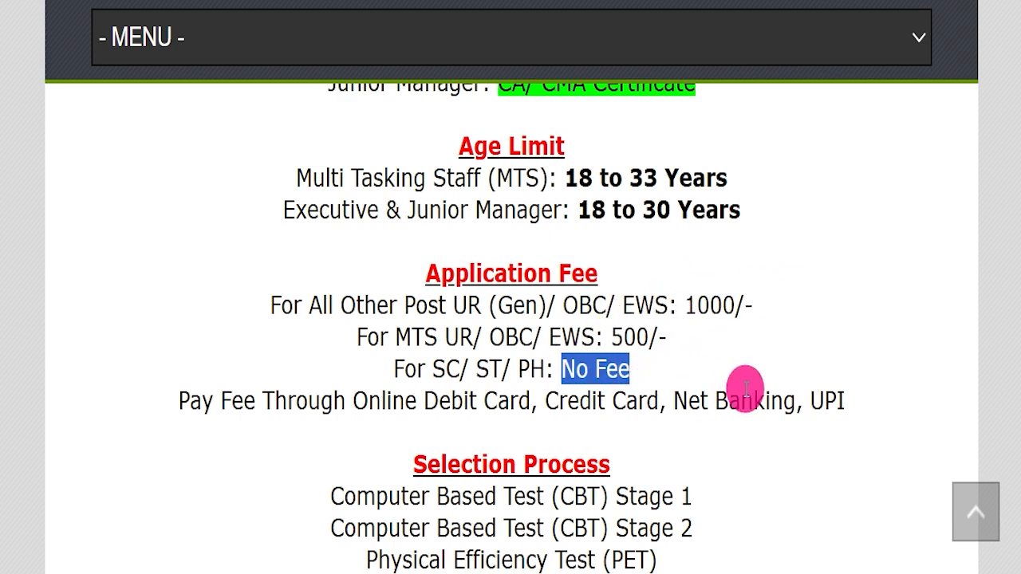
- Highlight the Apply Mode and Job Location details and look through the page down to the Important Links
{"action": "scroll", "coordinate": [537, 372], "scroll_direction": "down", "scroll_amount": 4}
{"action": "left_click_drag", "start_coordinate": [435, 364], "coordinate": [615, 342]}
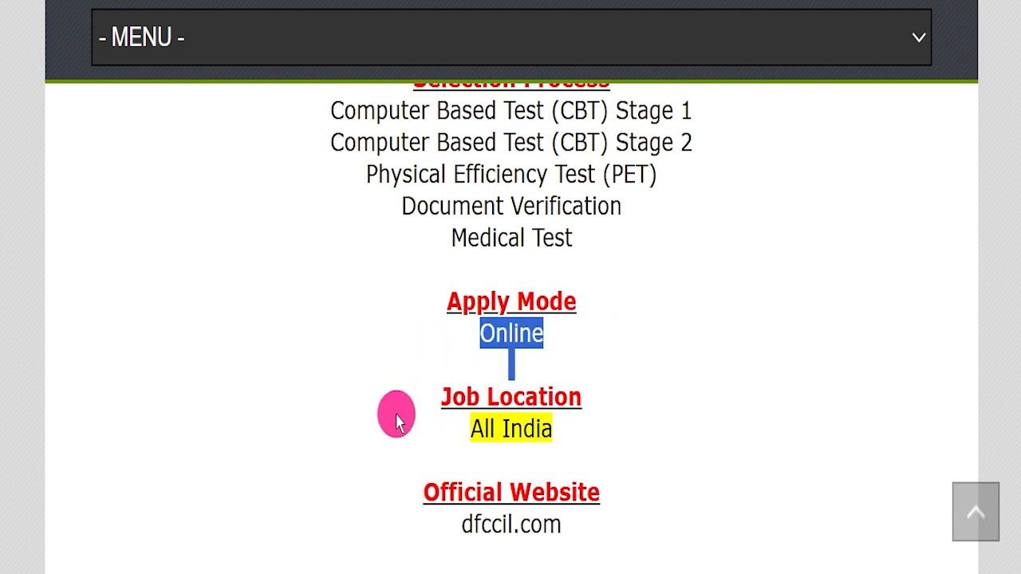
{"action": "left_click_drag", "start_coordinate": [399, 417], "coordinate": [650, 429]}
{"action": "scroll", "coordinate": [678, 415], "scroll_direction": "down", "scroll_amount": 1}
{"action": "left_click_drag", "start_coordinate": [342, 417], "coordinate": [569, 420]}
{"action": "scroll", "coordinate": [738, 399], "scroll_direction": "down", "scroll_amount": 1}
{"action": "left_click", "coordinate": [737, 399]}
{"action": "scroll", "coordinate": [752, 342], "scroll_direction": "down", "scroll_amount": 1}
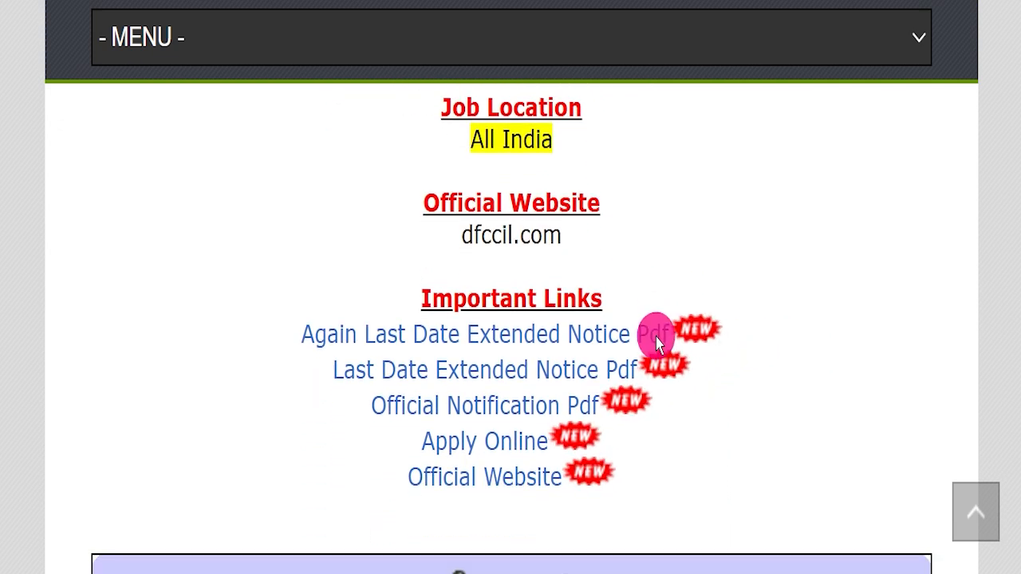
- Highlight the extended last date notice links and the Official Notification Pdf link under Important Links
{"action": "left_click_drag", "start_coordinate": [234, 334], "coordinate": [727, 363]}
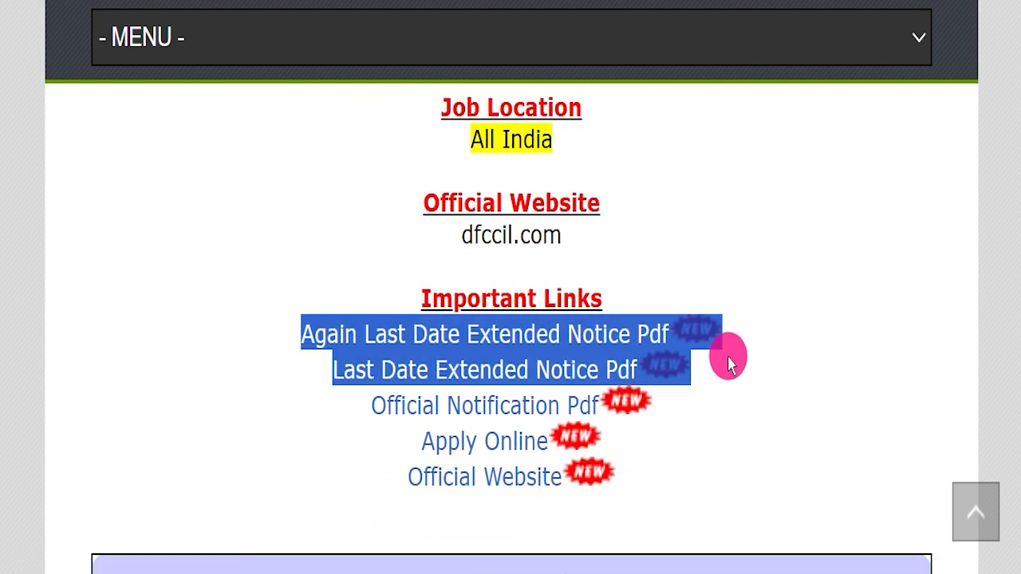
{"action": "left_click", "coordinate": [745, 410]}
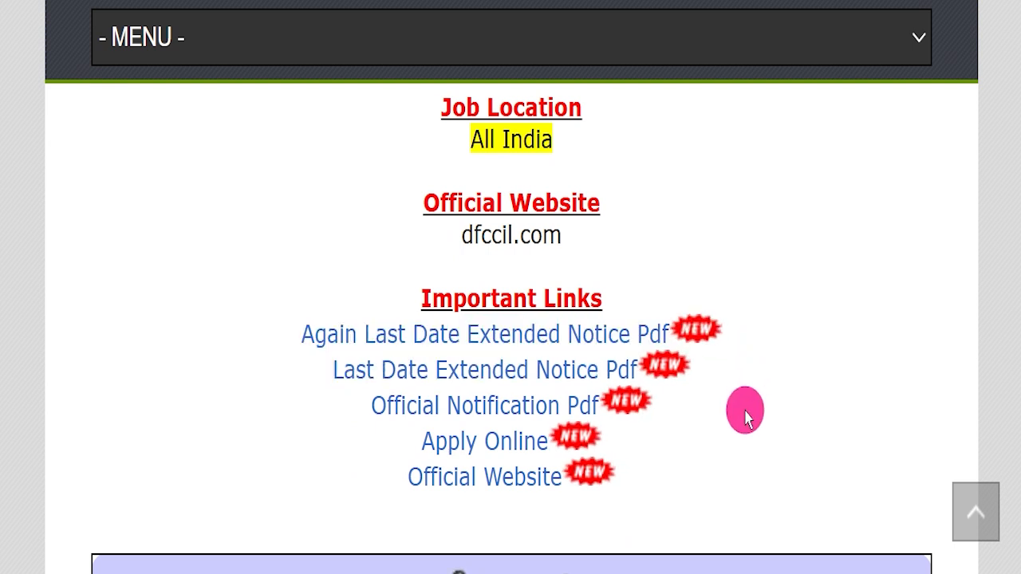
{"action": "left_click_drag", "start_coordinate": [319, 394], "coordinate": [588, 391]}
{"action": "left_click", "coordinate": [666, 565]}
- Look through the official notification PDF, moving through its pages and back to the beginning
{"action": "scroll", "coordinate": [558, 319], "scroll_direction": "down", "scroll_amount": 15}
{"action": "scroll", "coordinate": [586, 315], "scroll_direction": "down", "scroll_amount": 20}
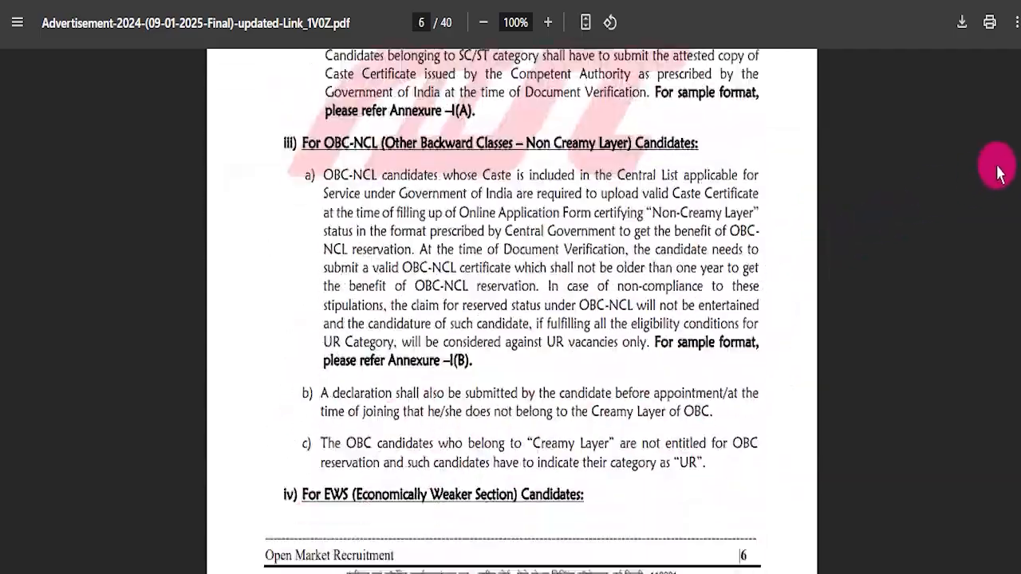
{"action": "left_click_drag", "start_coordinate": [1017, 126], "coordinate": [1017, 57]}
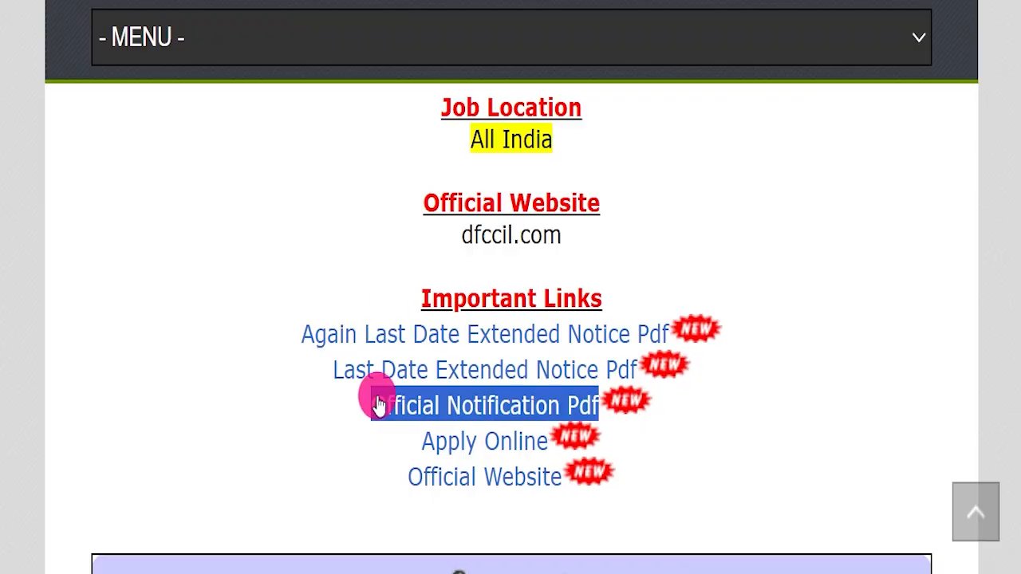
{"action": "left_click_drag", "start_coordinate": [376, 399], "coordinate": [513, 410]}
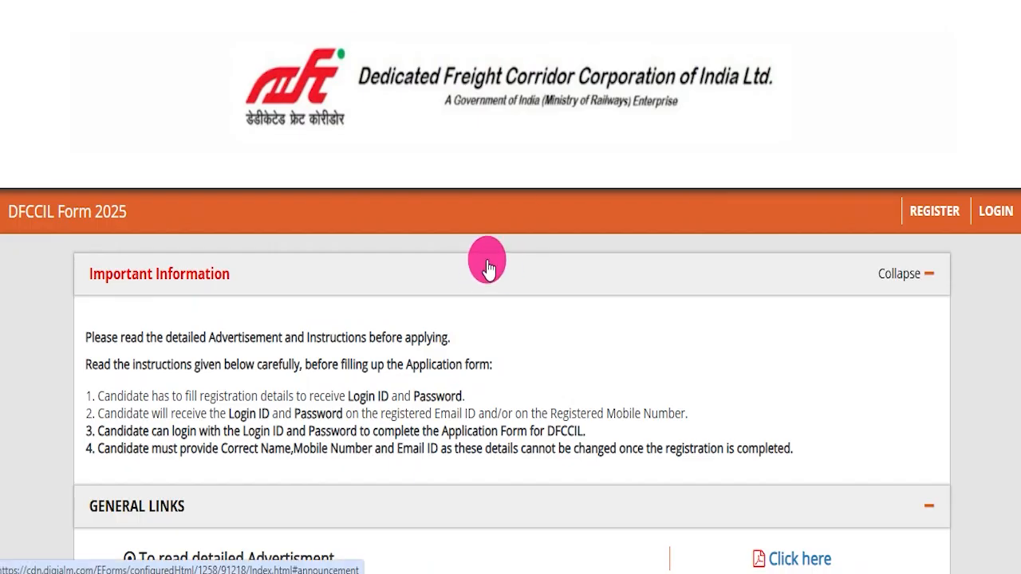
- Open the DFCCIL registration form from the application portal's home page
{"action": "left_click", "coordinate": [989, 213]}
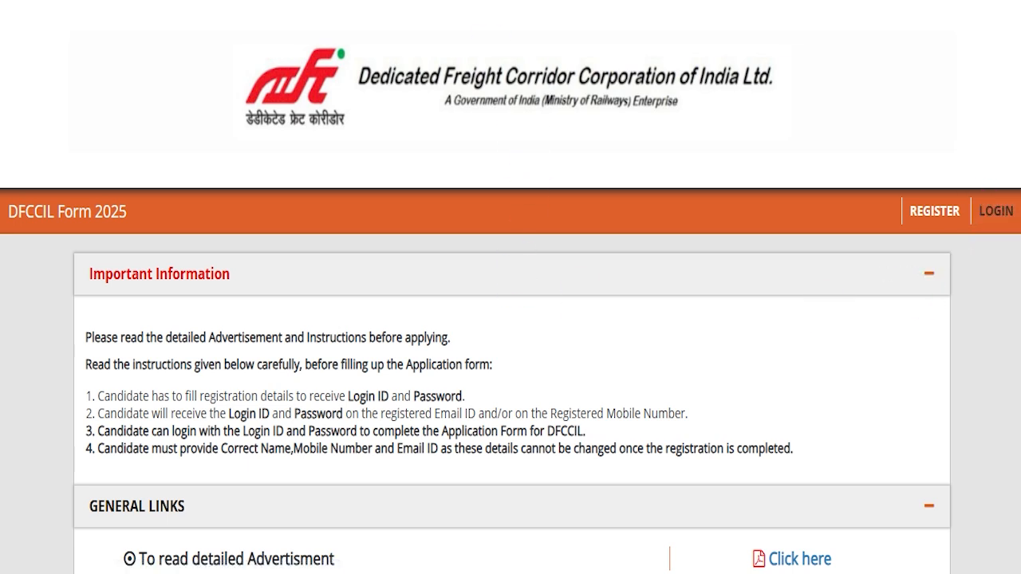
{"action": "scroll", "coordinate": [647, 358], "scroll_direction": "down", "scroll_amount": 2}
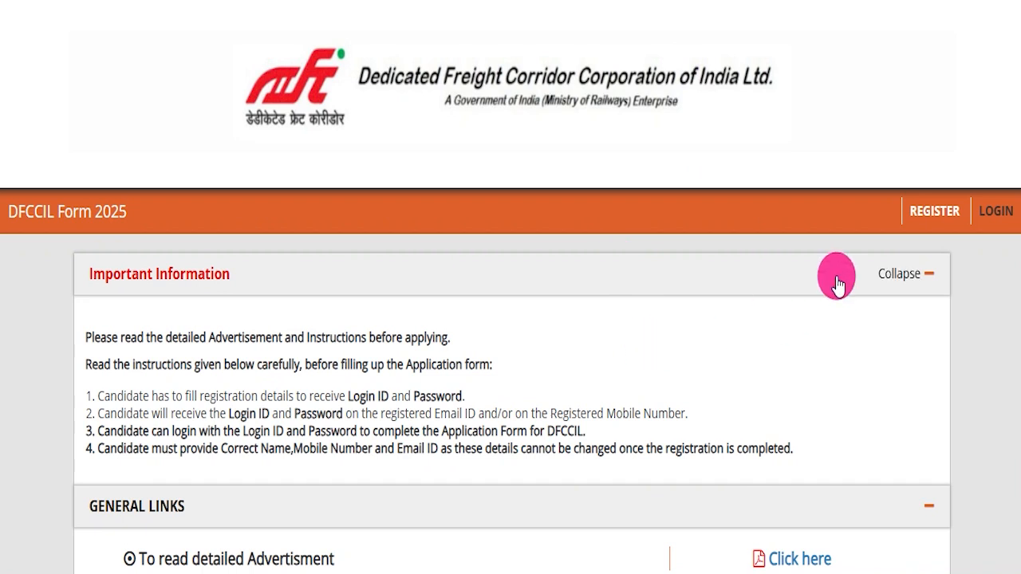
{"action": "left_click", "coordinate": [913, 228]}
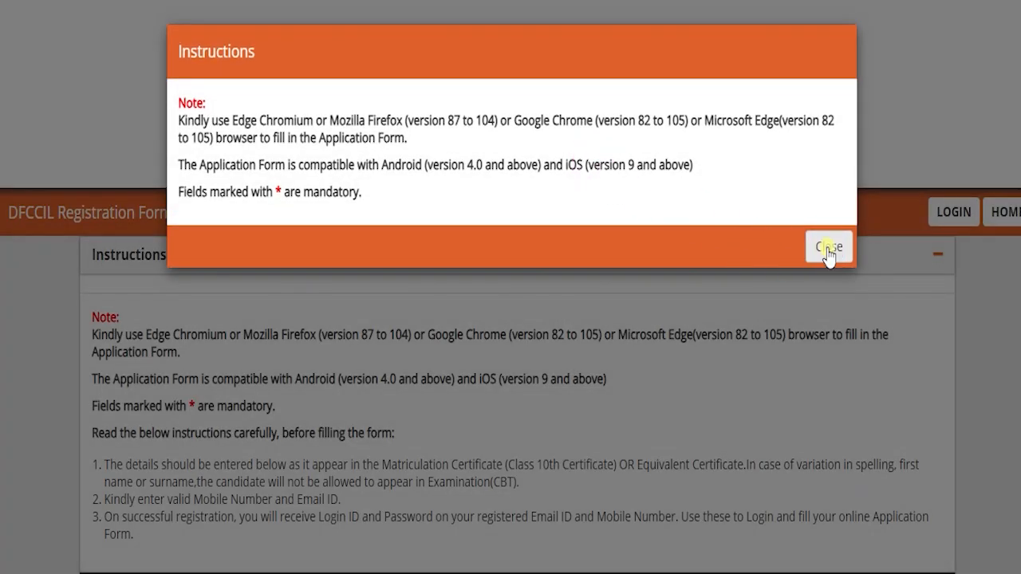
{"action": "left_click", "coordinate": [829, 250]}
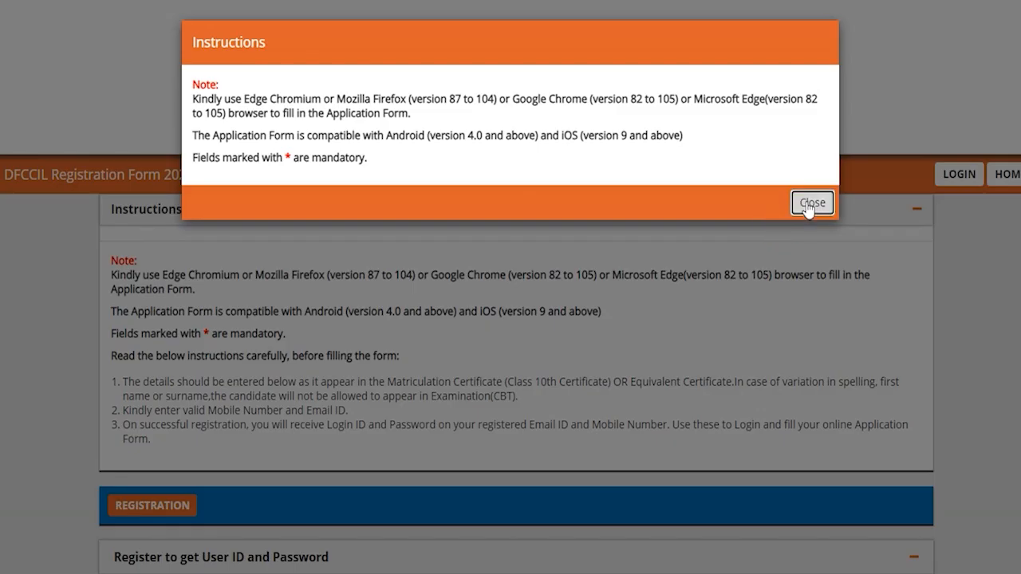
{"action": "left_click", "coordinate": [875, 266]}
- Select Multi Tasking Staff as the post name and check the Post Code field
{"action": "scroll", "coordinate": [386, 426], "scroll_direction": "down", "scroll_amount": 3}
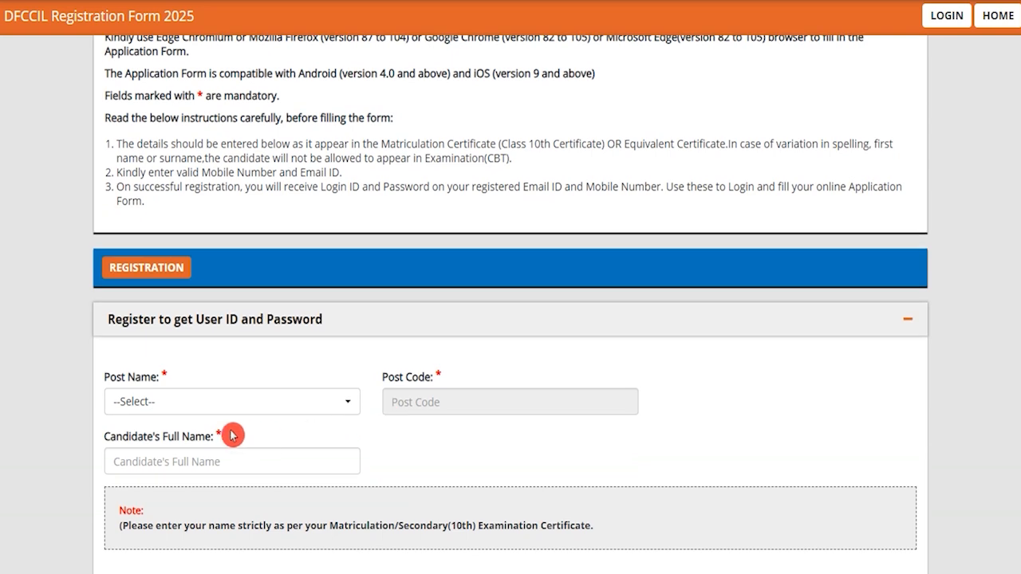
{"action": "scroll", "coordinate": [230, 435], "scroll_direction": "down", "scroll_amount": 1}
{"action": "left_click", "coordinate": [221, 322]}
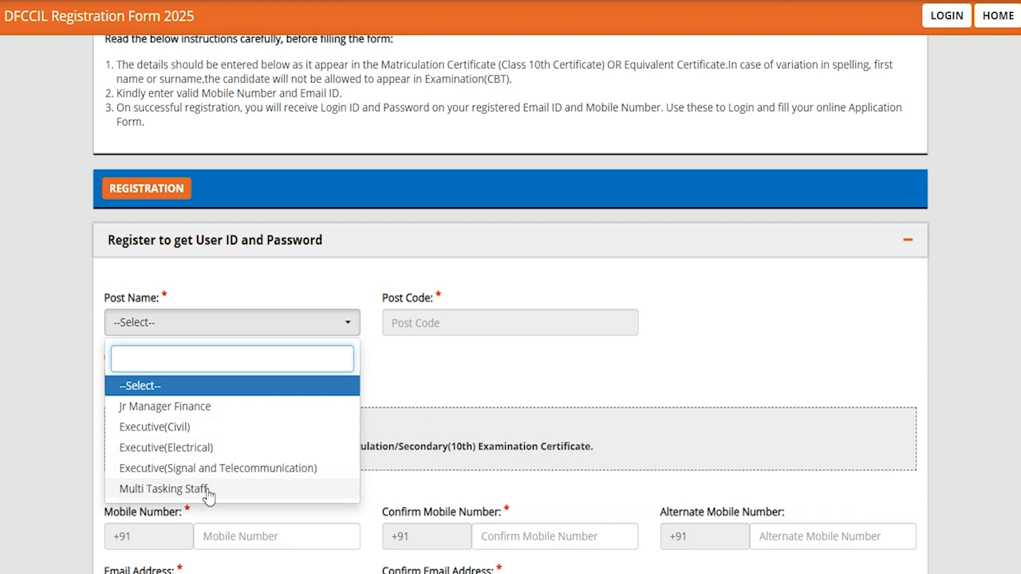
{"action": "left_click", "coordinate": [166, 490]}
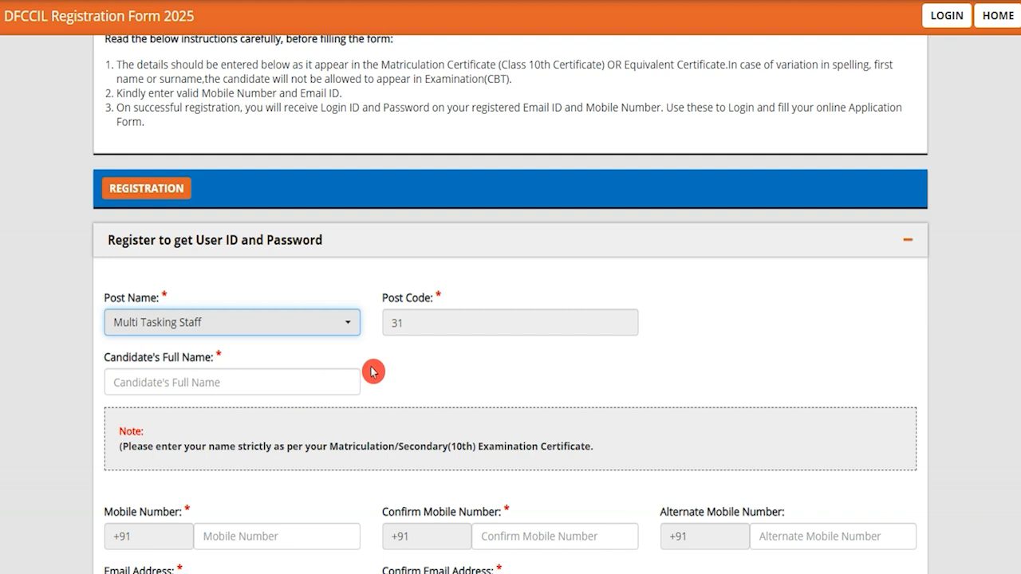
{"action": "scroll", "coordinate": [371, 370], "scroll_direction": "down", "scroll_amount": 2}
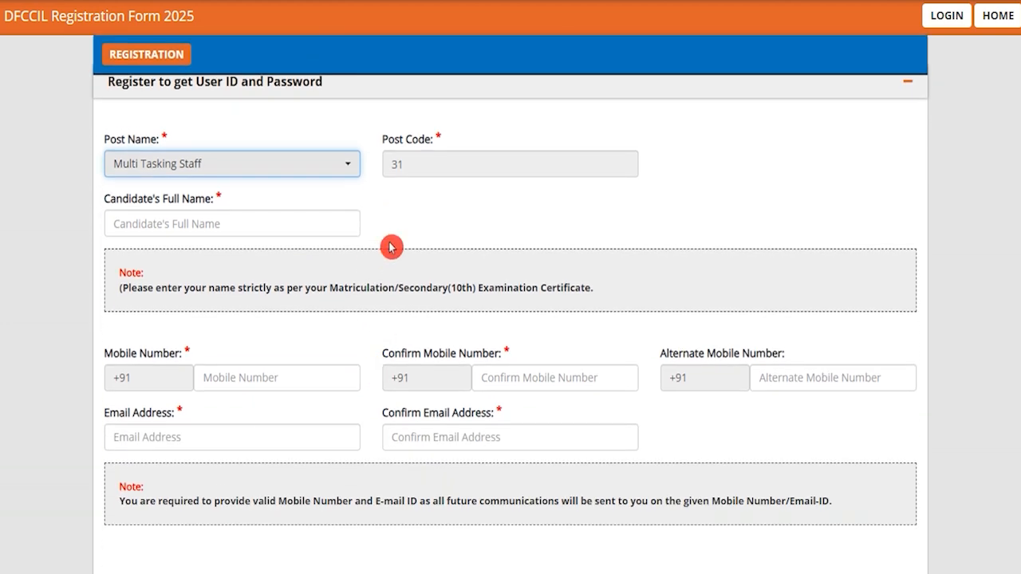
{"action": "left_click_drag", "start_coordinate": [392, 146], "coordinate": [442, 151]}
{"action": "left_click", "coordinate": [421, 161]}
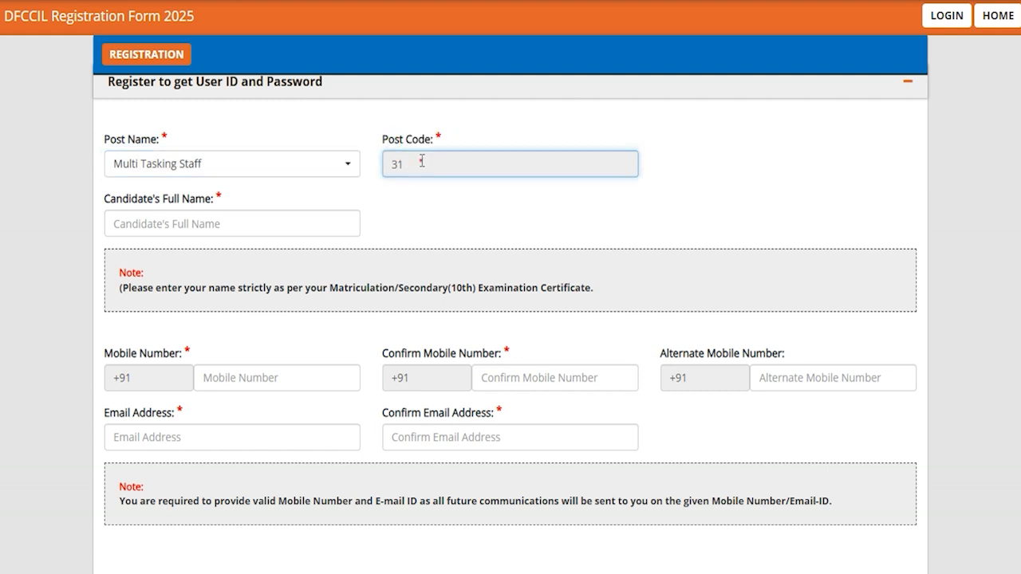
- Enter the candidate's full name in the registration form
{"action": "left_click", "coordinate": [264, 216]}
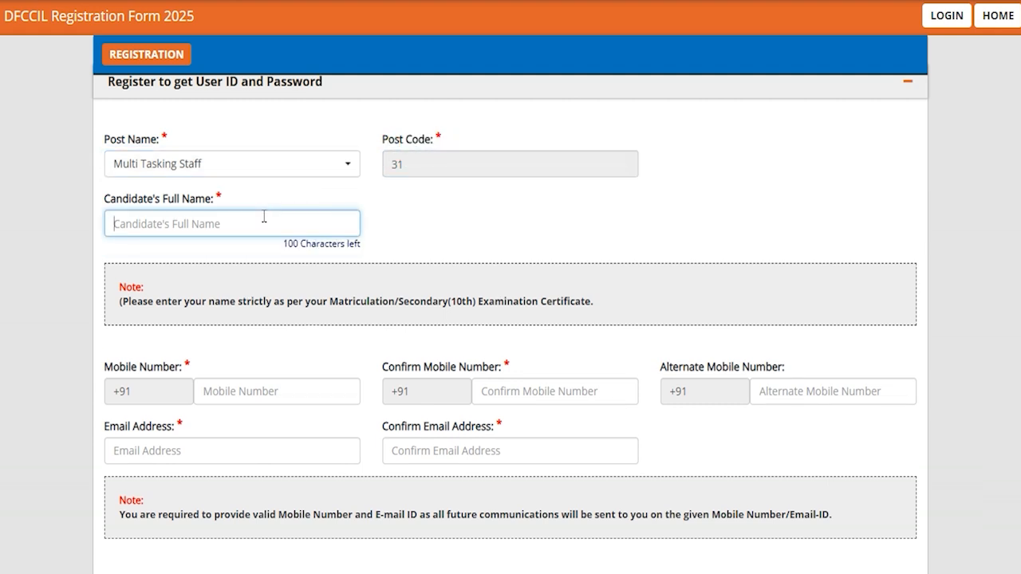
{"action": "type", "text": "MI"}
{"action": "key", "text": "BackSpace"}
{"action": "key", "text": "BackSpace"}
{"action": "type", "text": "A"}
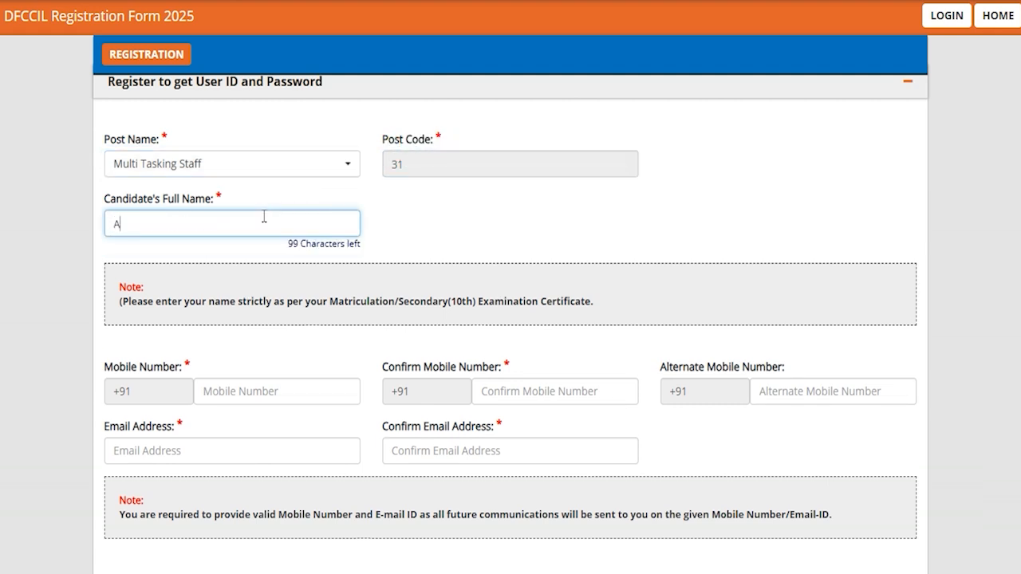
{"action": "type", "text": "MIT"}
{"action": "left_click", "coordinate": [267, 364]}
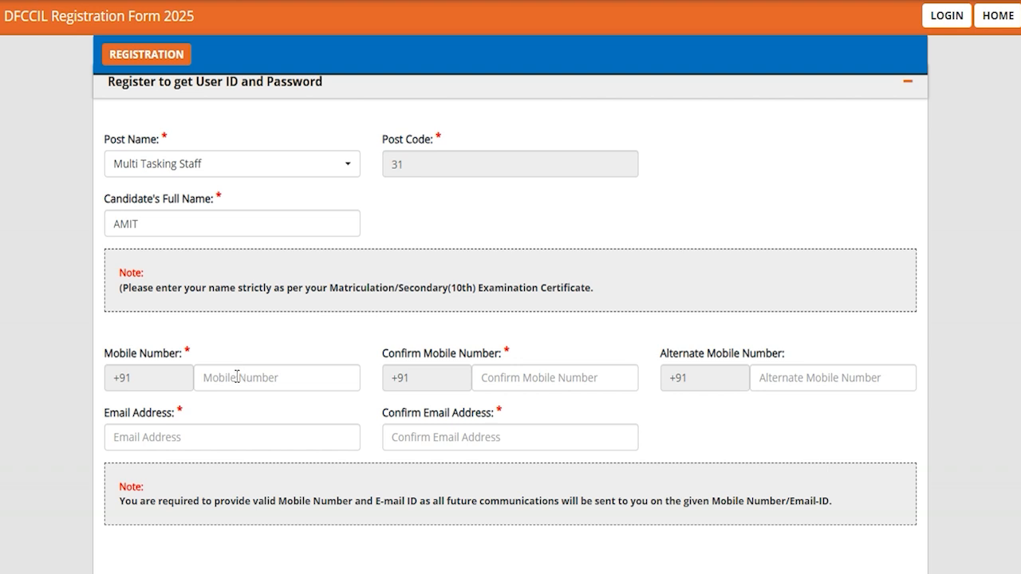
- Highlight the labels of the Confirm and Alternate Mobile Number fields and of both email address fields
{"action": "left_click_drag", "start_coordinate": [423, 353], "coordinate": [473, 357]}
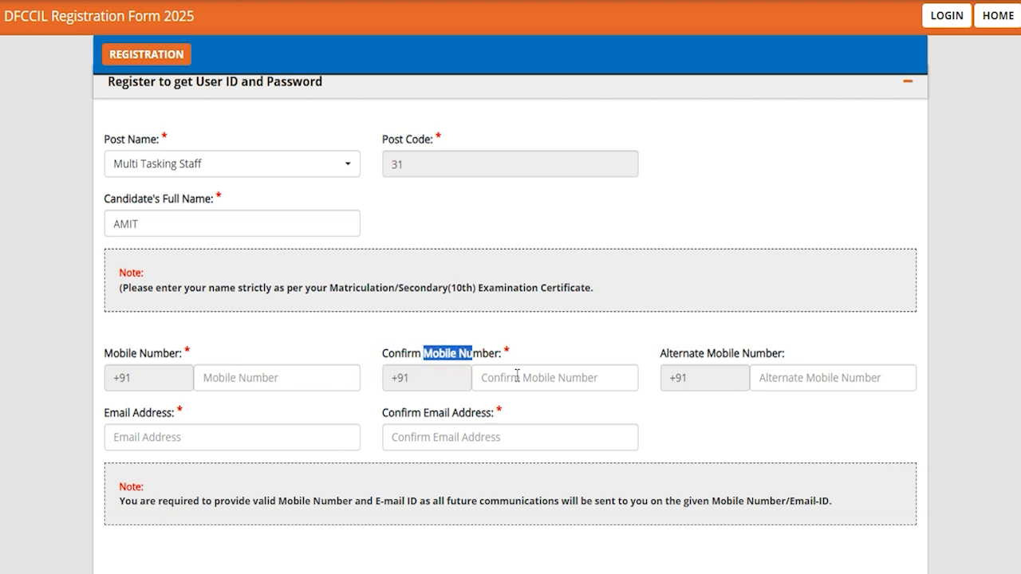
{"action": "left_click_drag", "start_coordinate": [672, 355], "coordinate": [768, 356]}
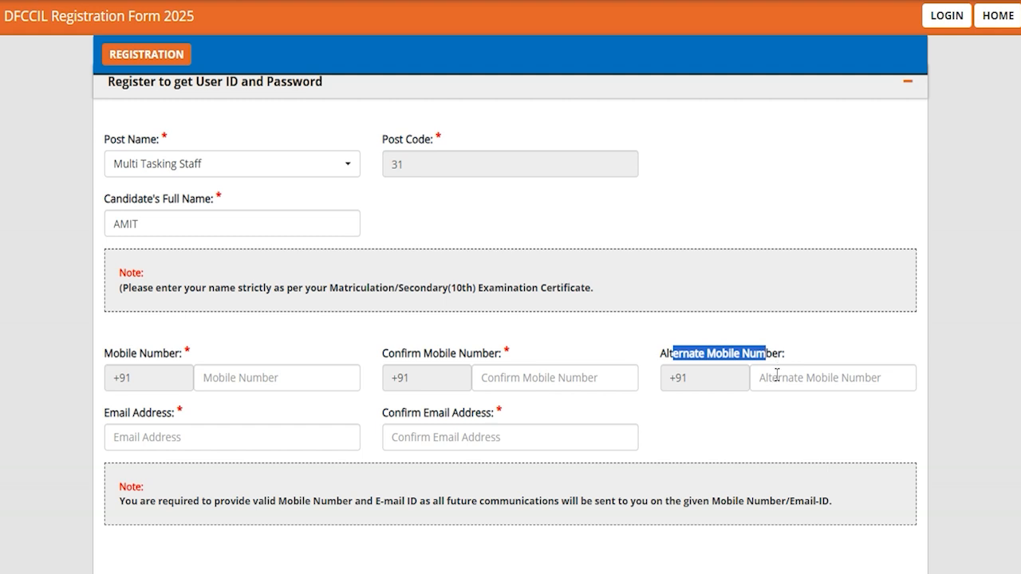
{"action": "left_click_drag", "start_coordinate": [118, 414], "coordinate": [163, 416]}
{"action": "left_click_drag", "start_coordinate": [399, 414], "coordinate": [464, 416]}
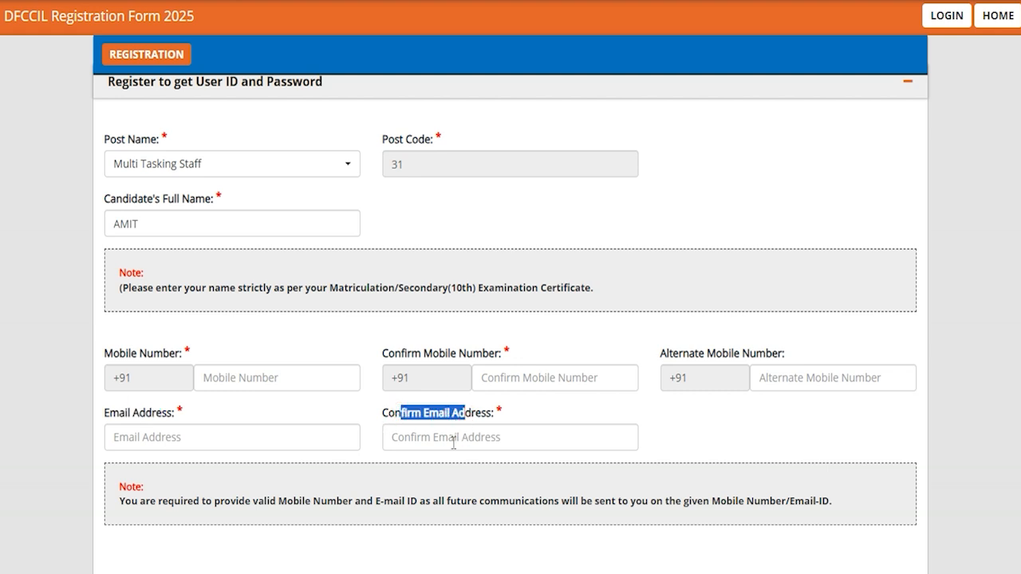
{"action": "scroll", "coordinate": [452, 443], "scroll_direction": "down", "scroll_amount": 3}
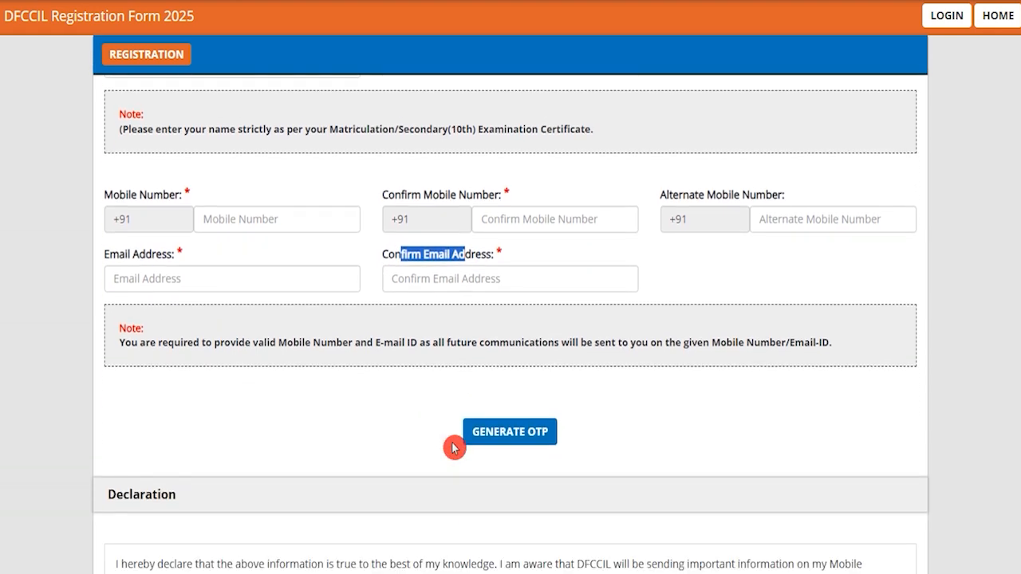
- Generate the OTP for the registration, then enter and validate the verification code
{"action": "left_click", "coordinate": [499, 437]}
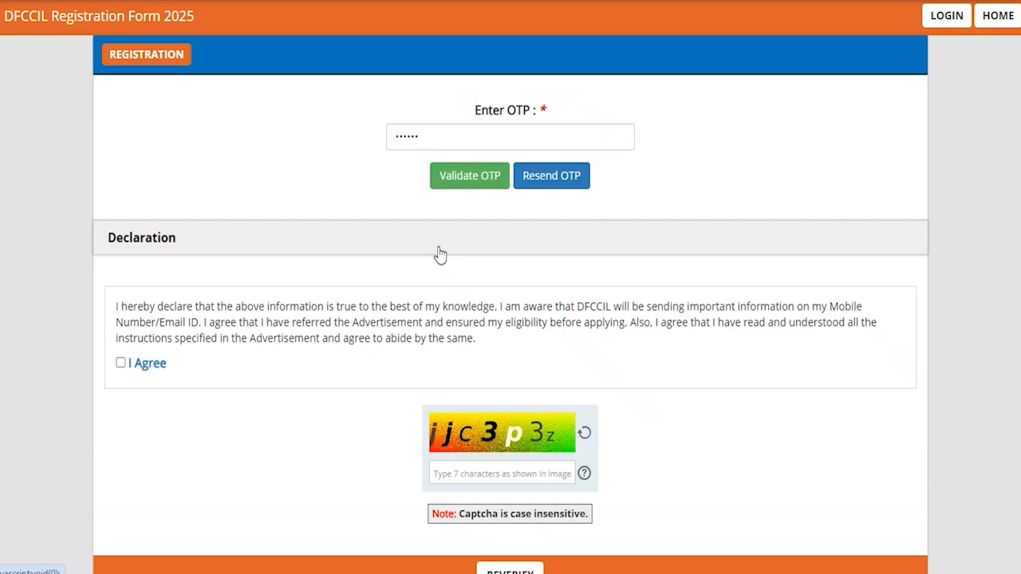
{"action": "left_click", "coordinate": [440, 136]}
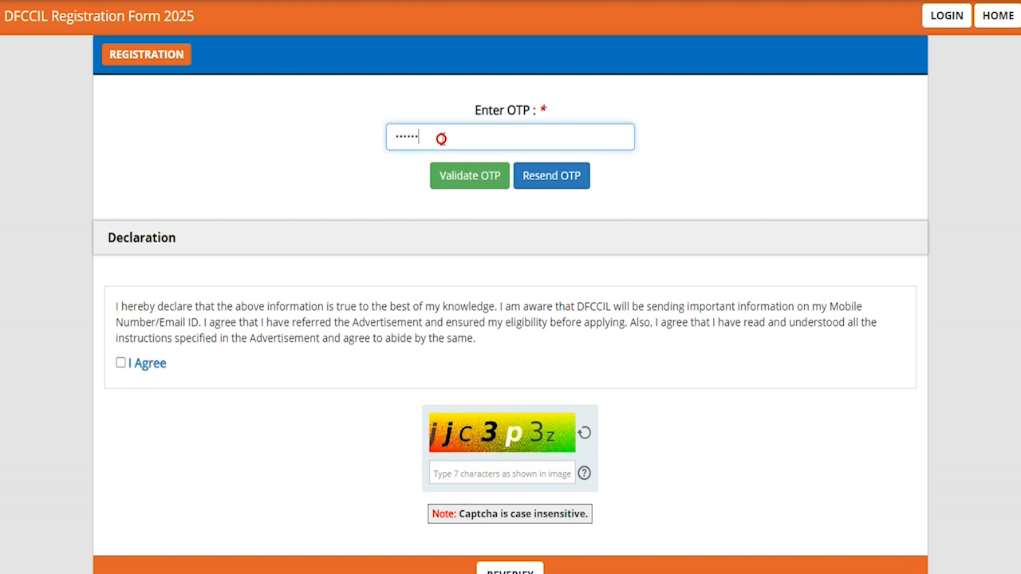
{"action": "left_click", "coordinate": [460, 177]}
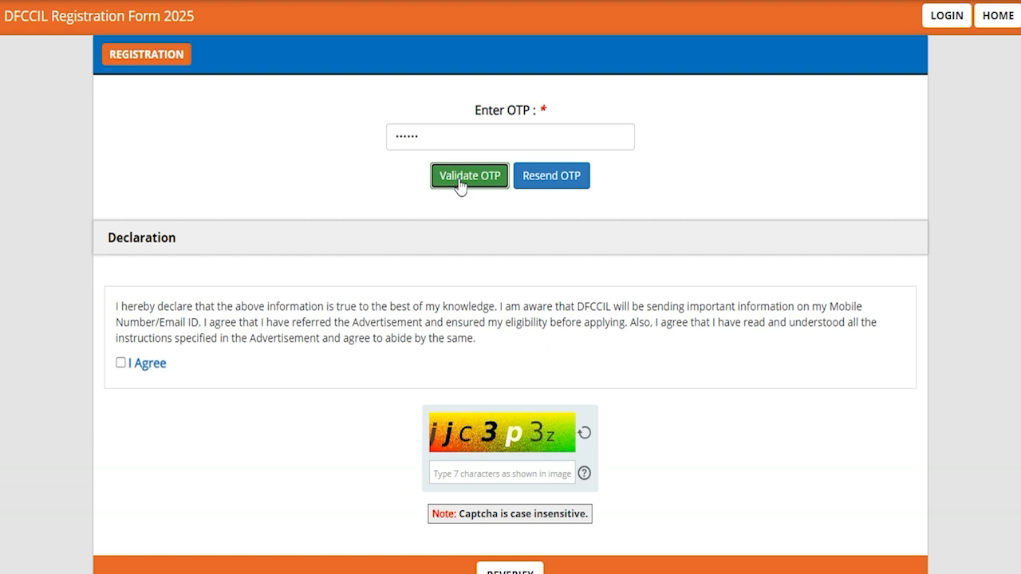
- Agree to the declaration, then reverify the entered details and submit the registration
{"action": "left_click", "coordinate": [121, 365]}
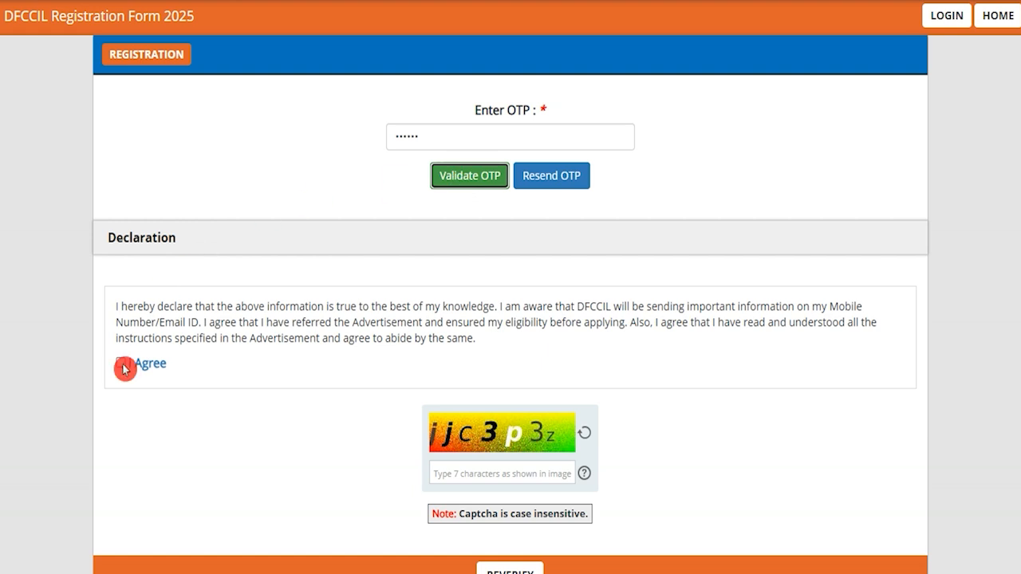
{"action": "left_click", "coordinate": [121, 365]}
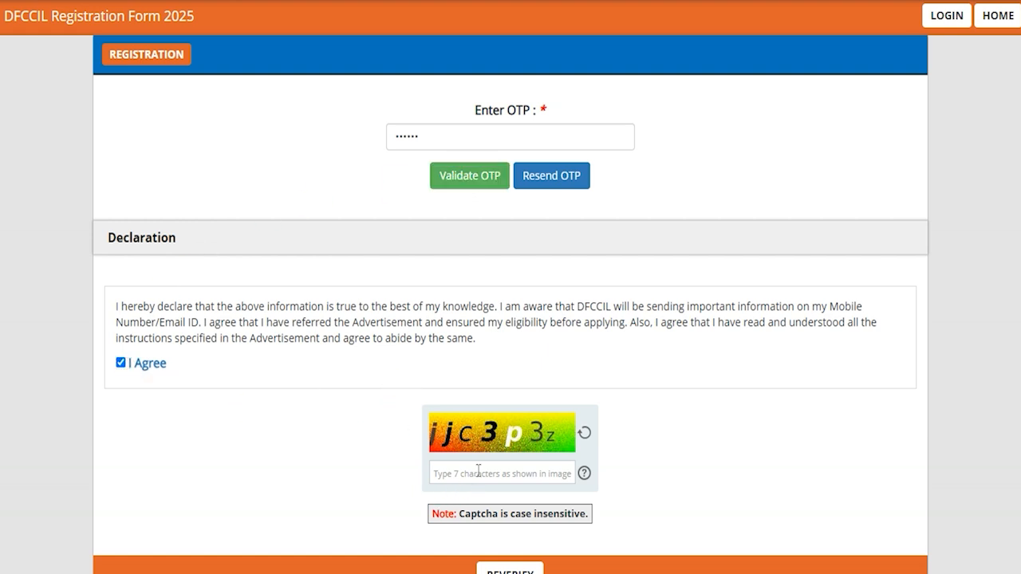
{"action": "scroll", "coordinate": [644, 489], "scroll_direction": "down", "scroll_amount": 1}
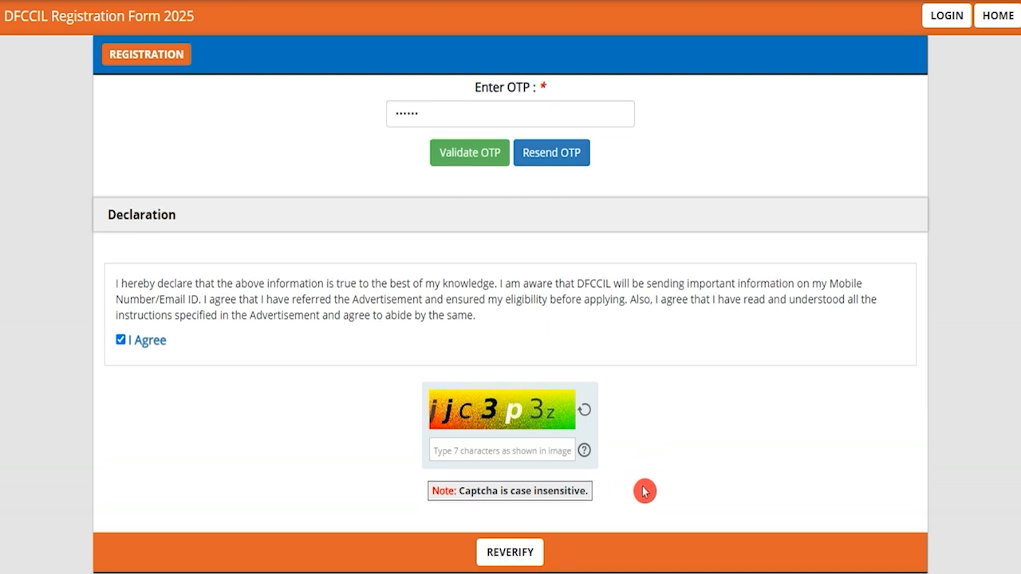
{"action": "left_click", "coordinate": [523, 520]}
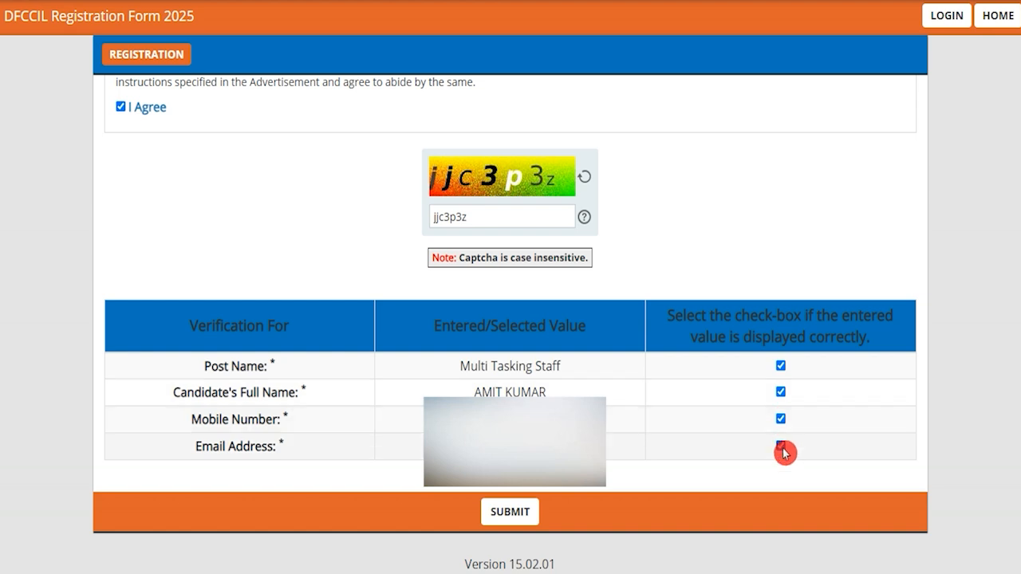
{"action": "left_click", "coordinate": [510, 512]}
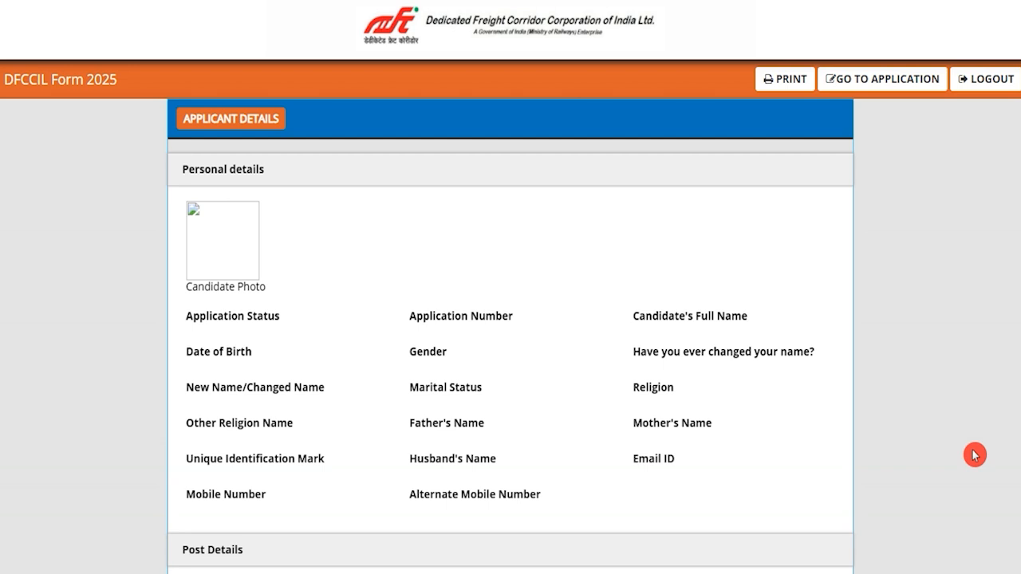
- Log in with the registered user ID and password, then open the application form for editing
{"action": "left_click", "coordinate": [885, 86]}
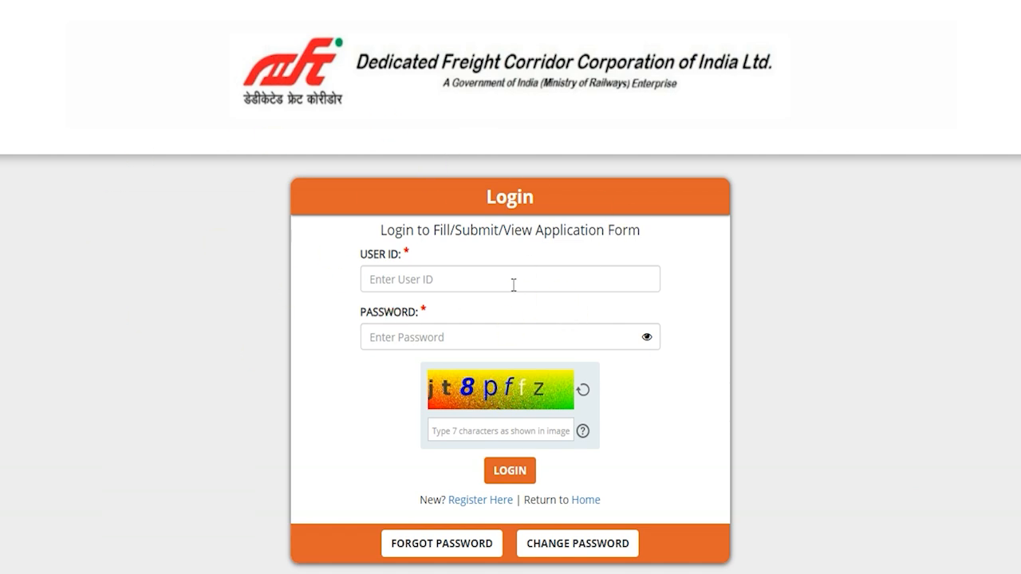
{"action": "scroll", "coordinate": [513, 285], "scroll_direction": "down", "scroll_amount": 1}
{"action": "left_click", "coordinate": [494, 256]}
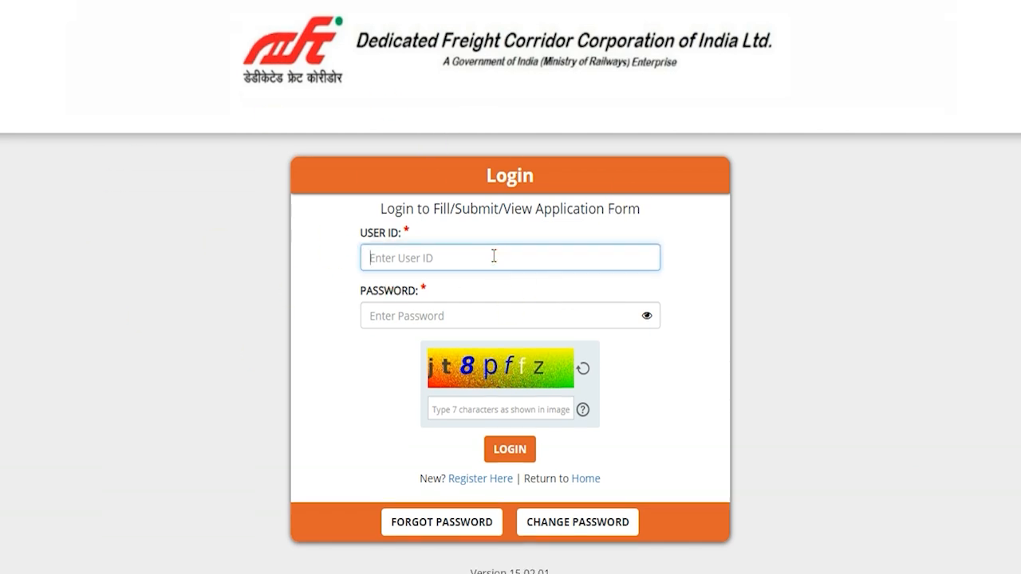
{"action": "left_click", "coordinate": [407, 316]}
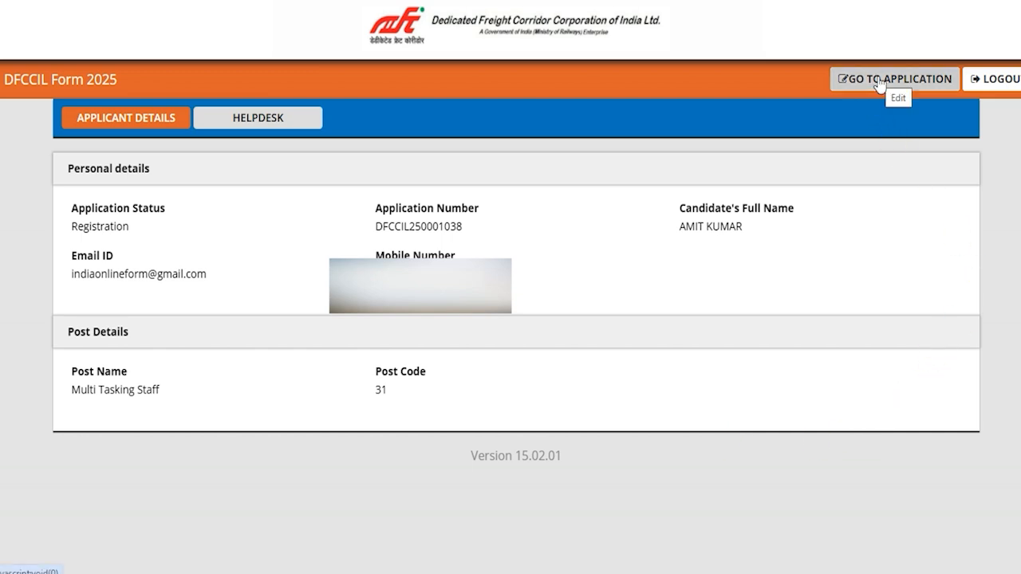
{"action": "left_click", "coordinate": [879, 83]}
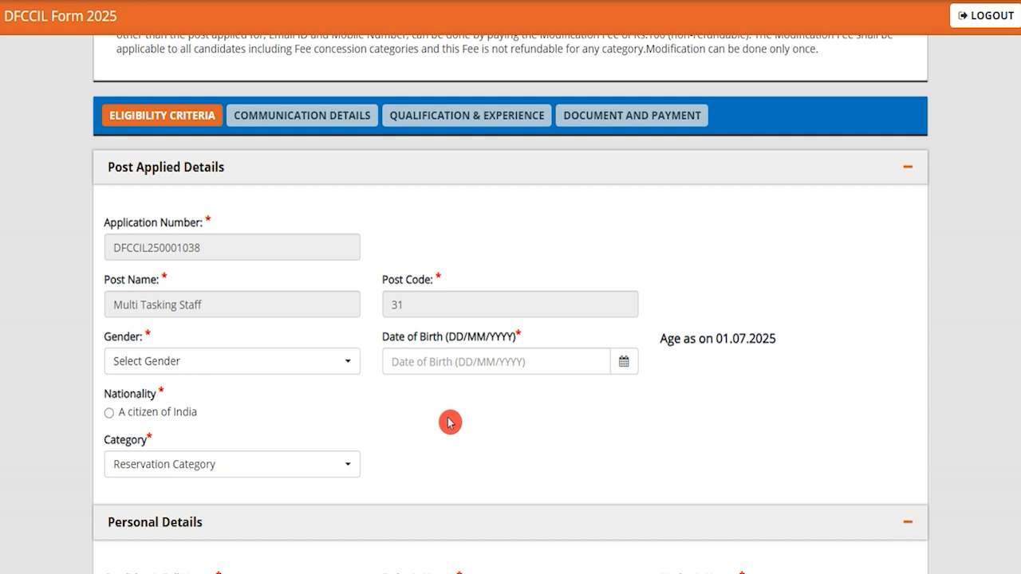
- Set the gender to Male, the nationality to a citizen of India and the category to Scheduled Caste (SC) in the post applied details
{"action": "left_click", "coordinate": [276, 362]}
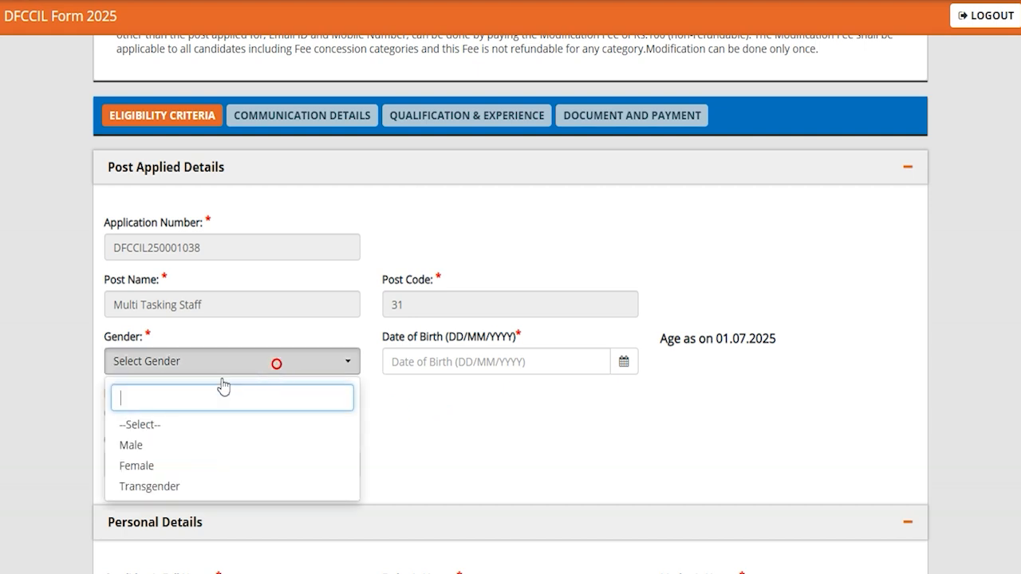
{"action": "left_click", "coordinate": [128, 442]}
{"action": "left_click", "coordinate": [624, 365]}
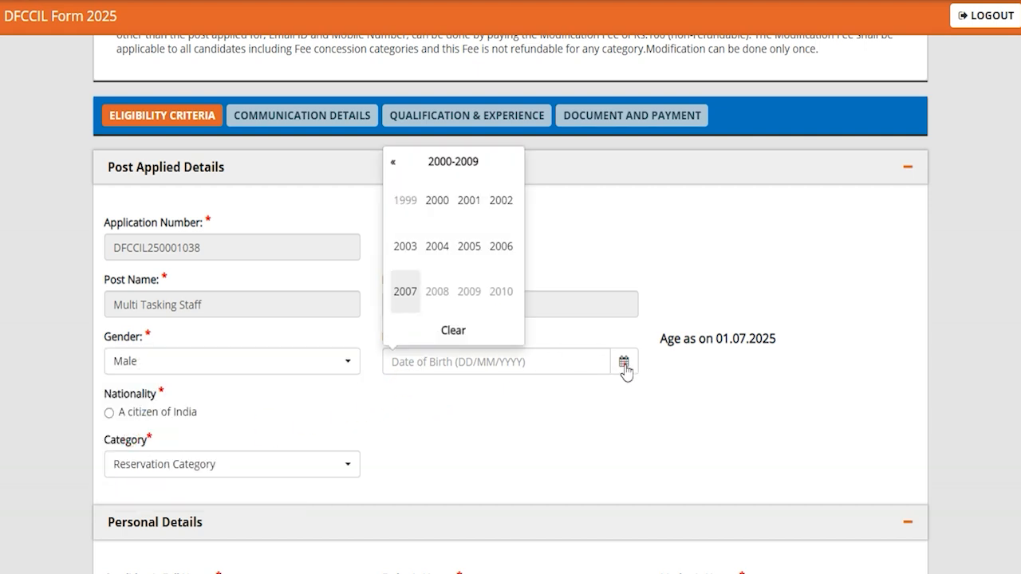
{"action": "left_click", "coordinate": [454, 415]}
{"action": "left_click", "coordinate": [108, 412]}
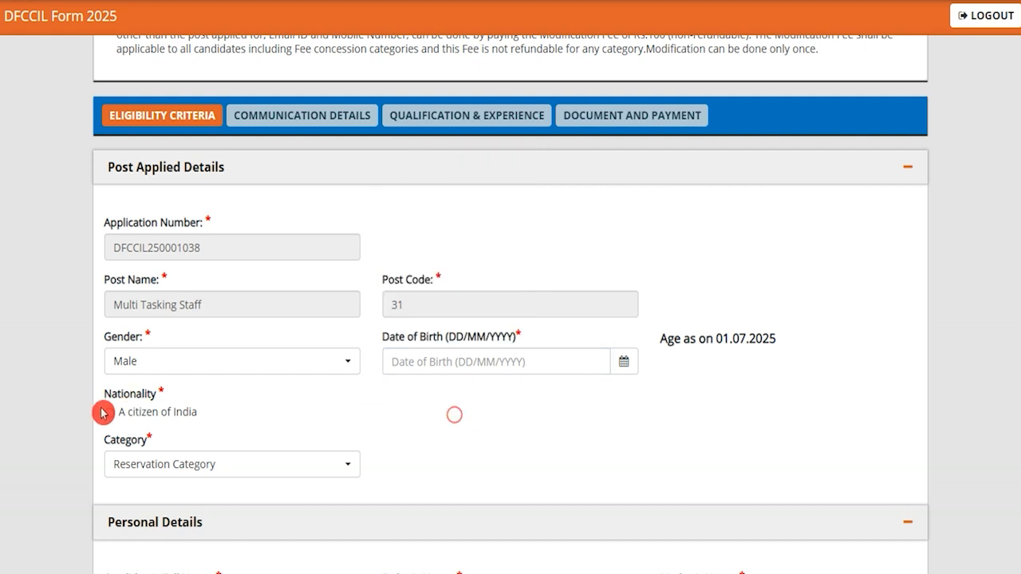
{"action": "left_click", "coordinate": [151, 472]}
{"action": "left_click", "coordinate": [168, 412]}
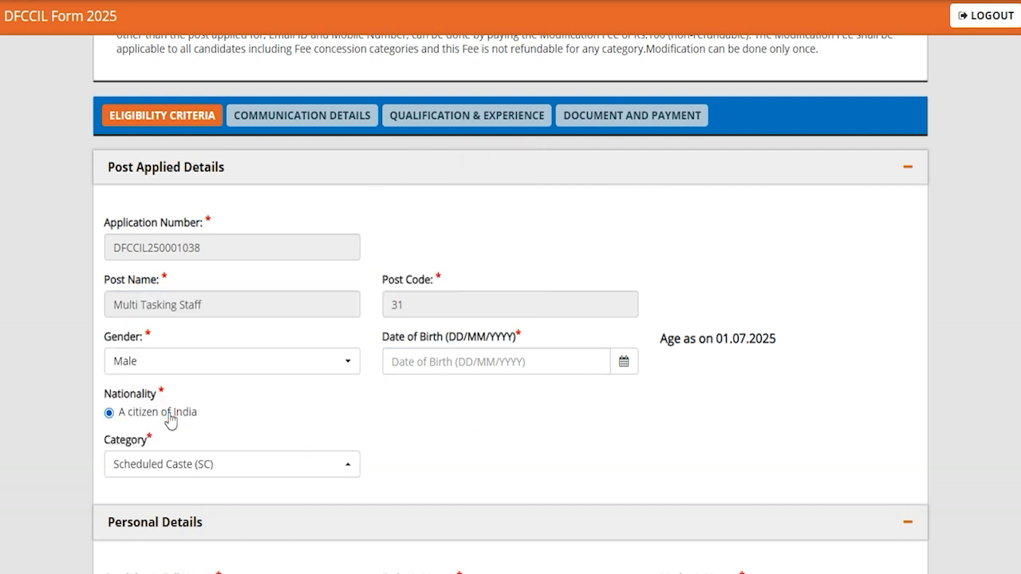
{"action": "left_click", "coordinate": [443, 455]}
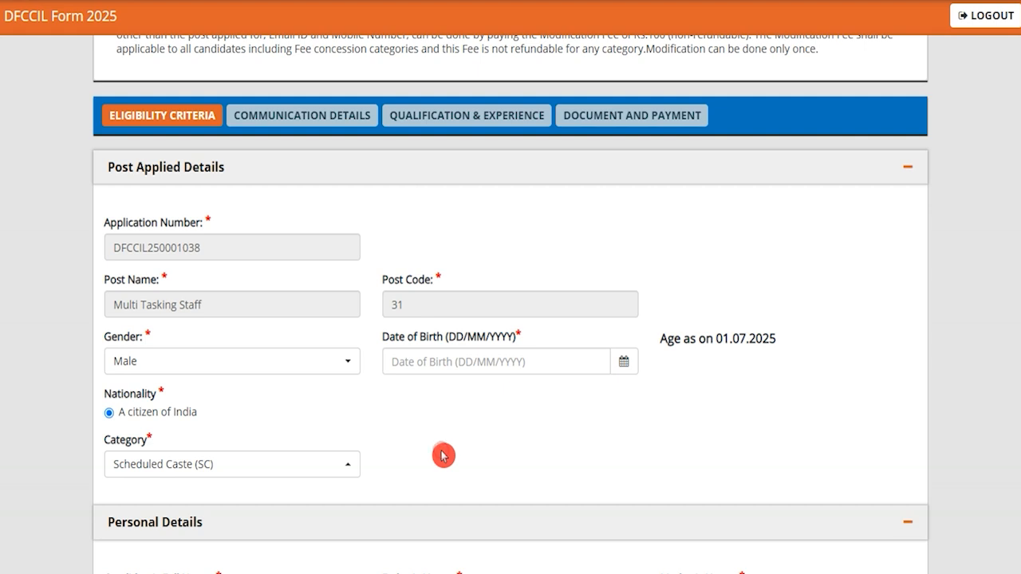
- Enter the father's name and the mother's name in the personal details
{"action": "scroll", "coordinate": [437, 462], "scroll_direction": "down", "scroll_amount": 4}
{"action": "left_click", "coordinate": [409, 286]}
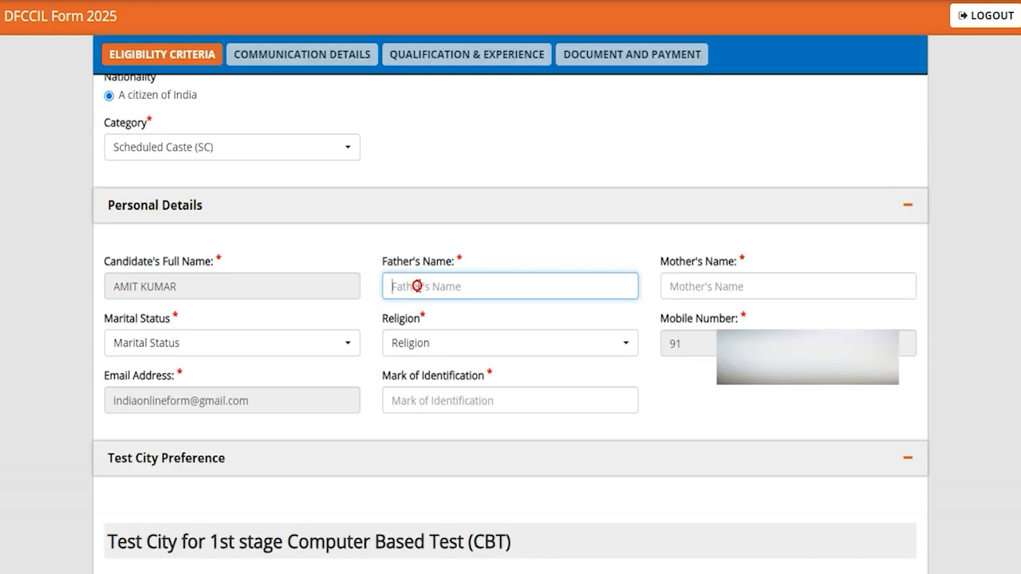
{"action": "type", "text": "RAKESH"}
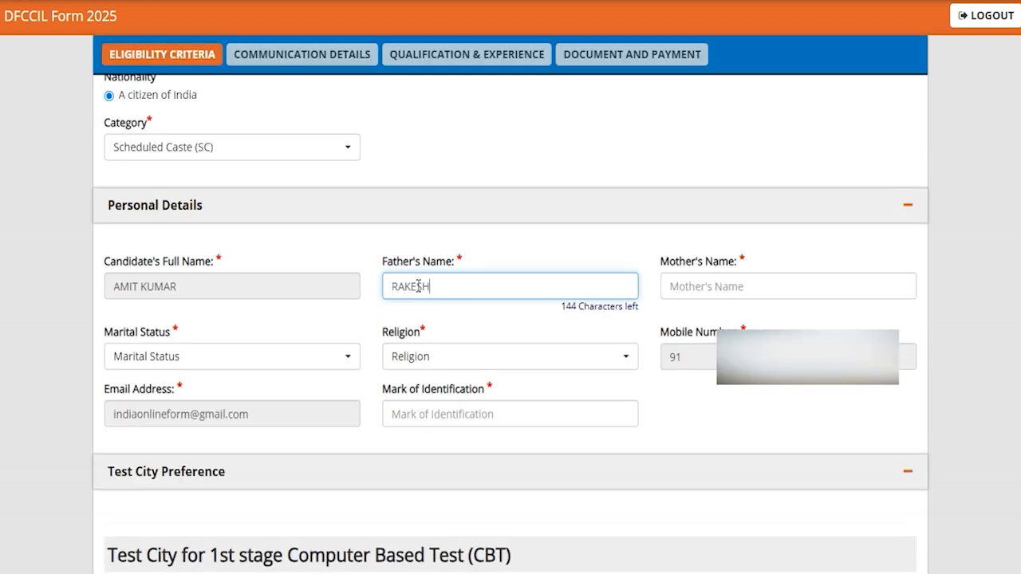
{"action": "left_click", "coordinate": [708, 287]}
{"action": "type", "text": "REENA"}
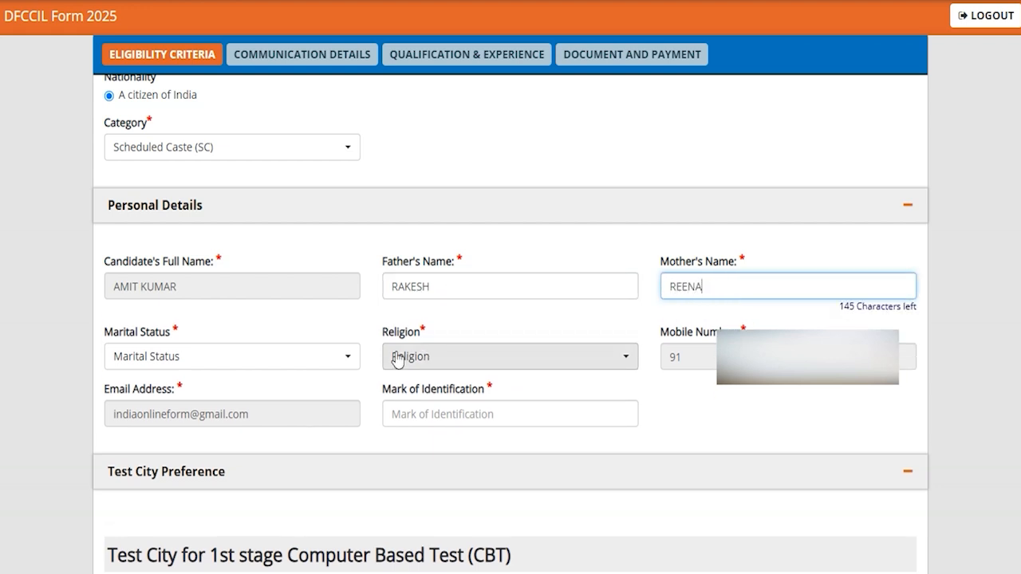
- Complete the personal details with marital status Unmarried, religion Sikhism and mark of identification Neck
{"action": "left_click", "coordinate": [290, 356]}
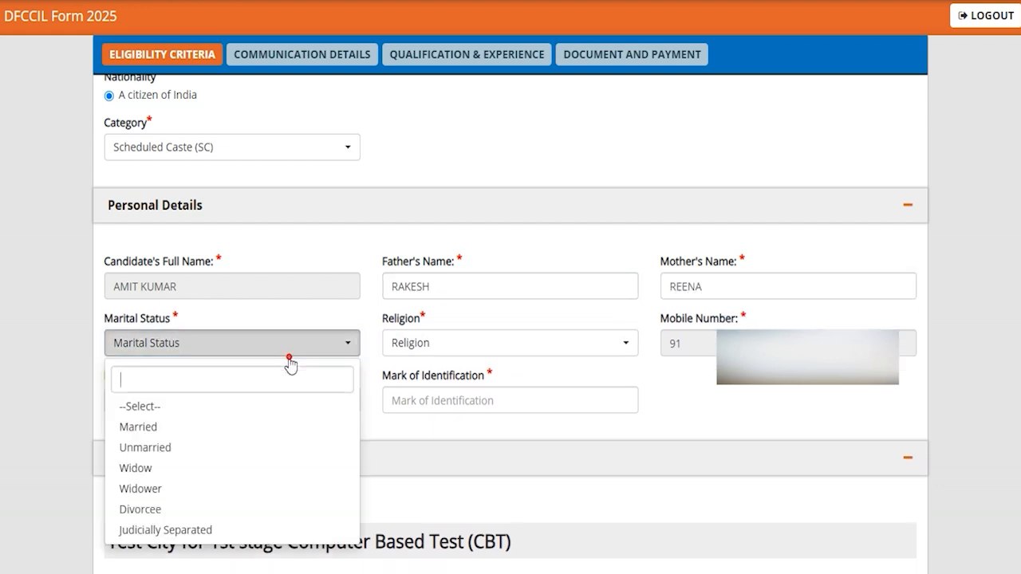
{"action": "left_click", "coordinate": [145, 448]}
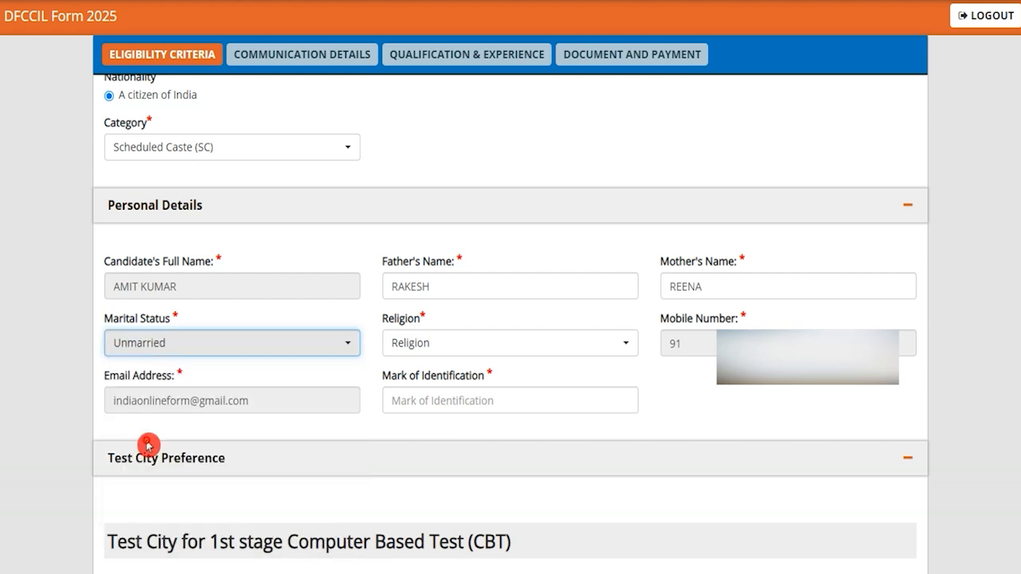
{"action": "left_click", "coordinate": [484, 344]}
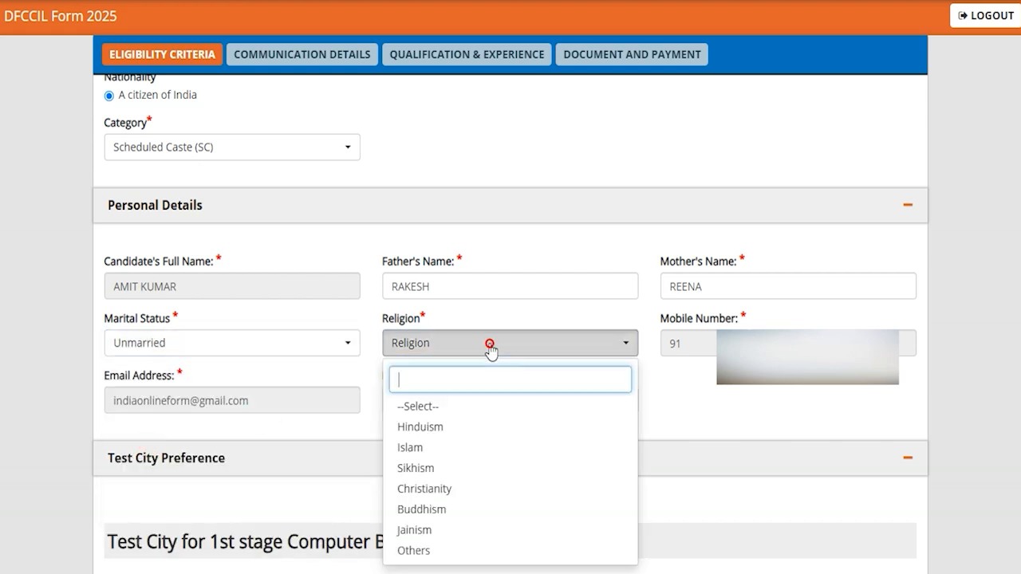
{"action": "left_click", "coordinate": [420, 471]}
{"action": "left_click", "coordinate": [706, 413]}
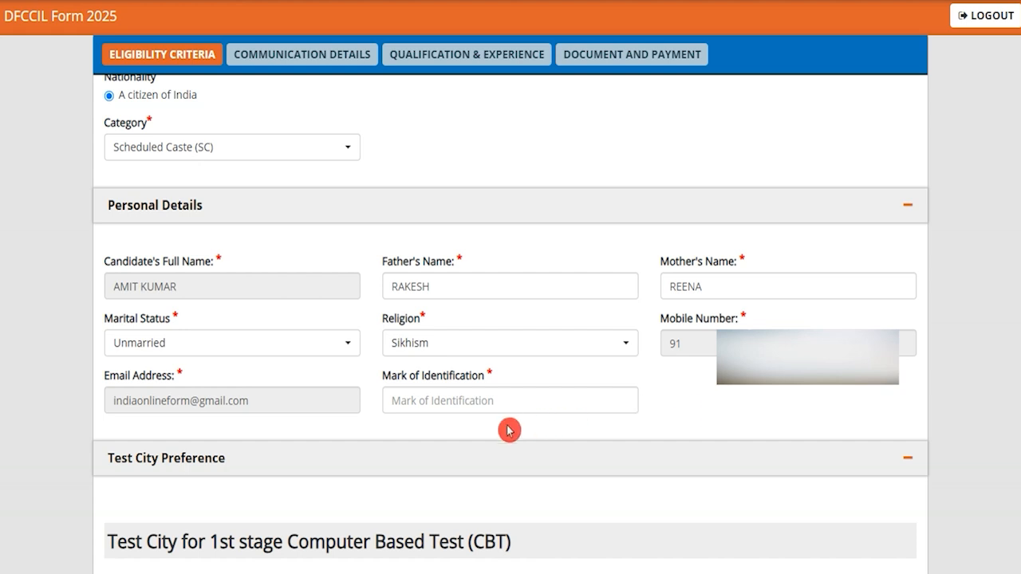
{"action": "left_click", "coordinate": [459, 404]}
{"action": "type", "text": "Neck"}
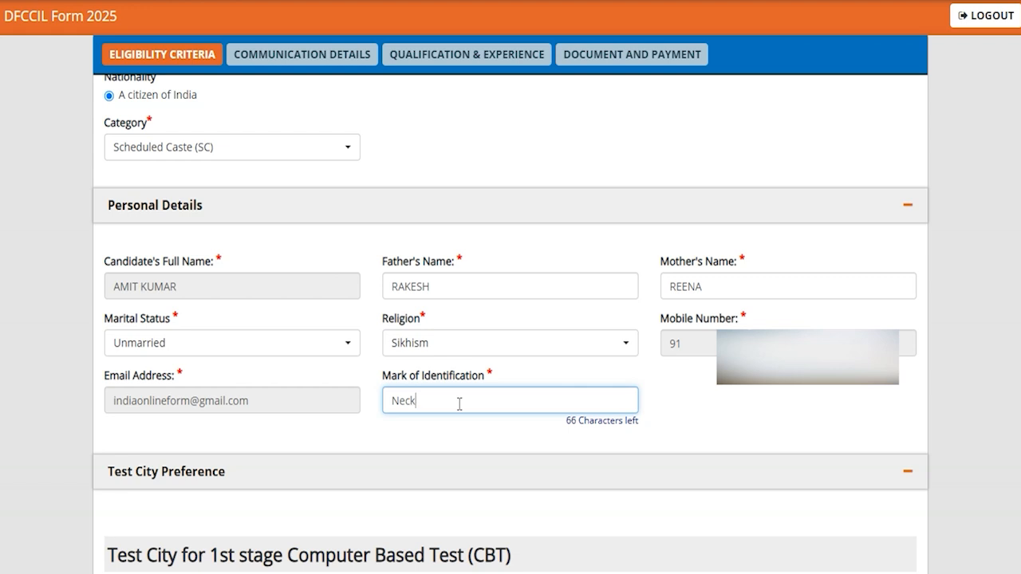
{"action": "left_click", "coordinate": [684, 404]}
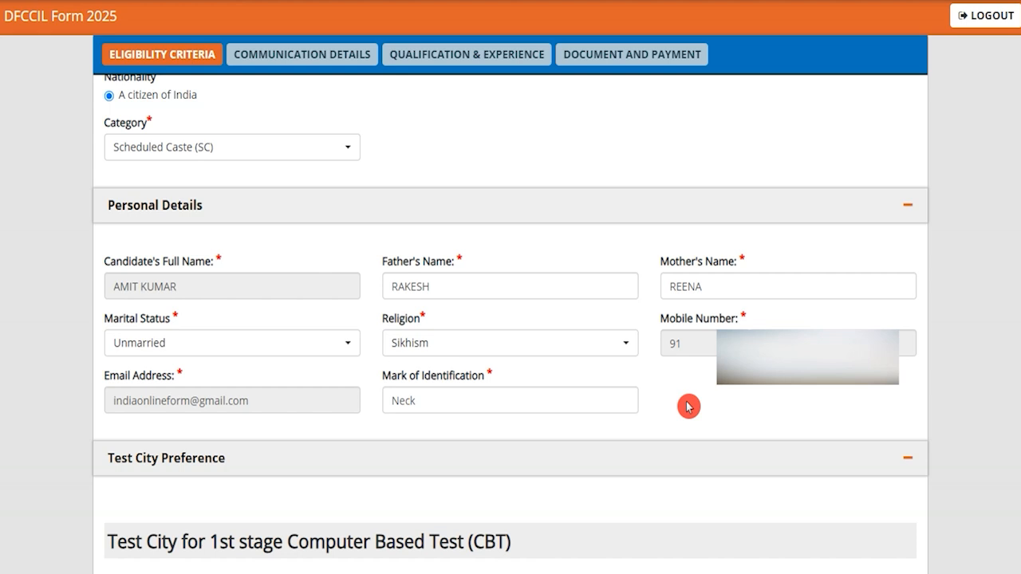
- Set the first test preference for the 1st stage CBT to Uttar Pradesh and Lucknow
{"action": "left_click", "coordinate": [181, 466]}
{"action": "left_click", "coordinate": [182, 465]}
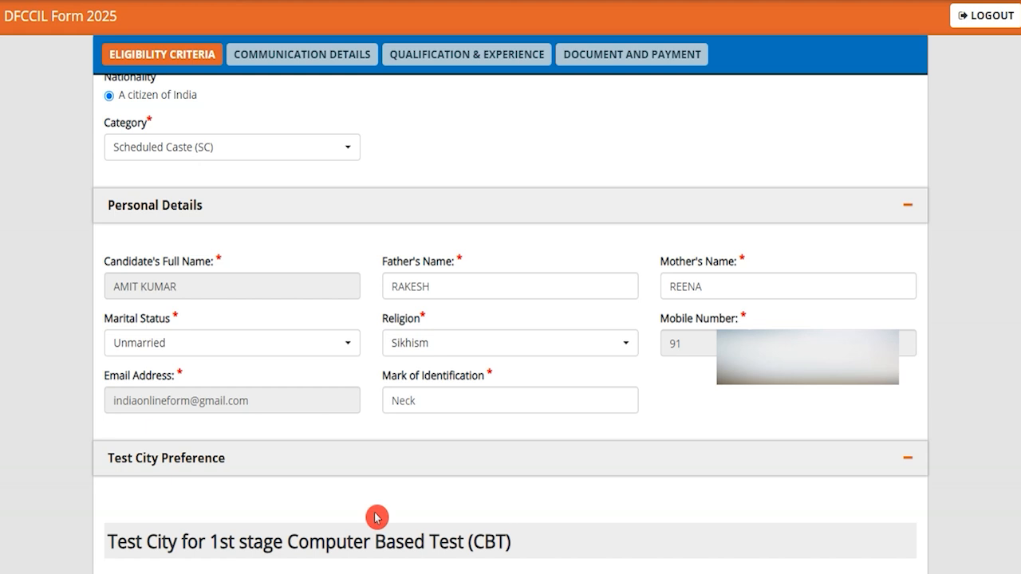
{"action": "scroll", "coordinate": [376, 517], "scroll_direction": "down", "scroll_amount": 5}
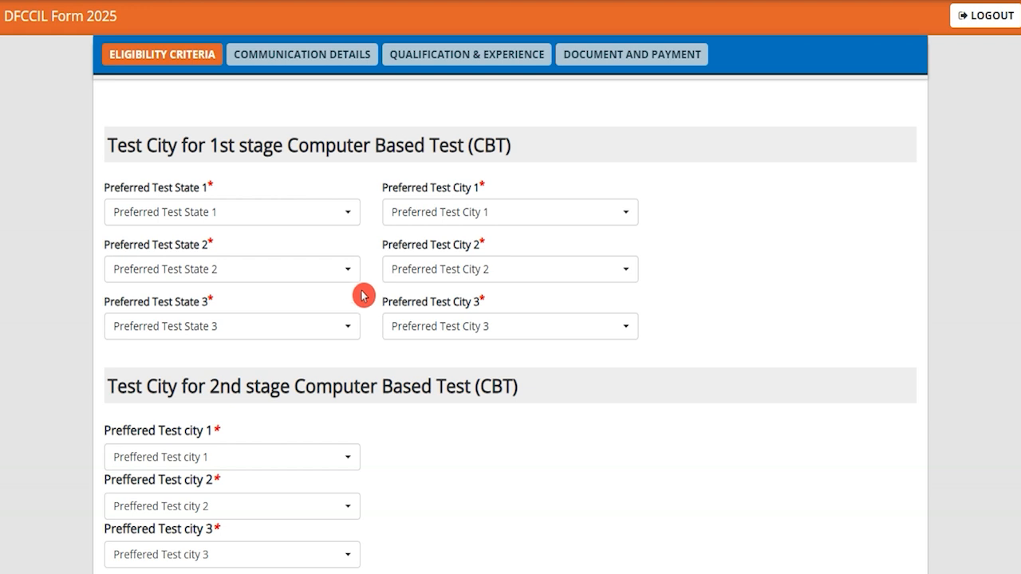
{"action": "left_click", "coordinate": [343, 212]}
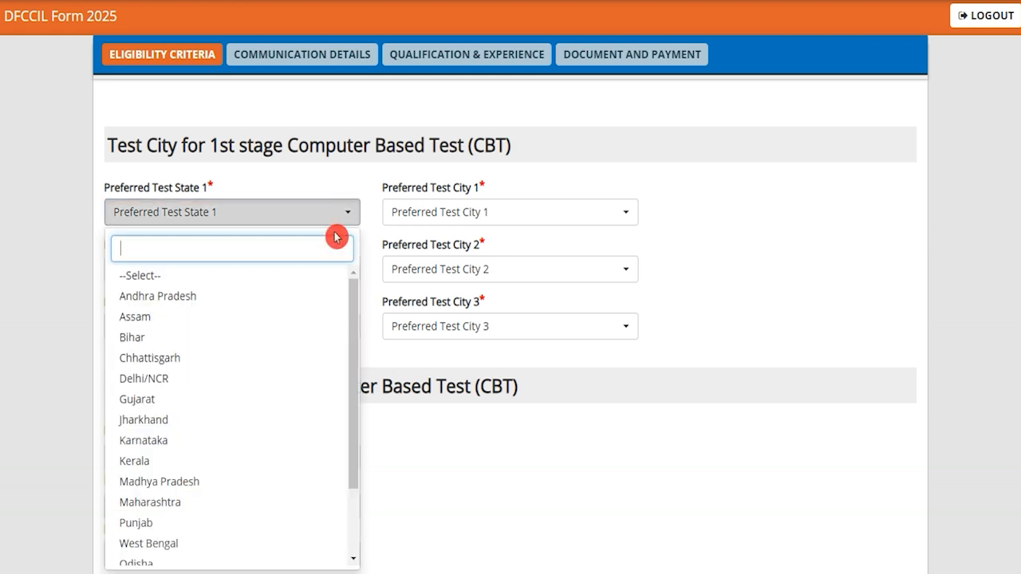
{"action": "scroll", "coordinate": [271, 388], "scroll_direction": "down", "scroll_amount": 2}
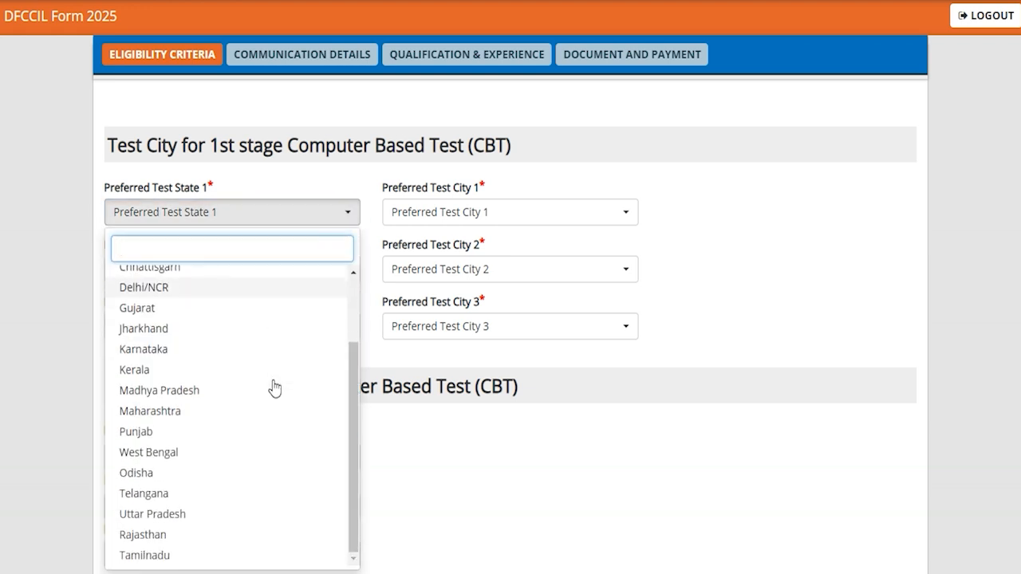
{"action": "left_click", "coordinate": [179, 517]}
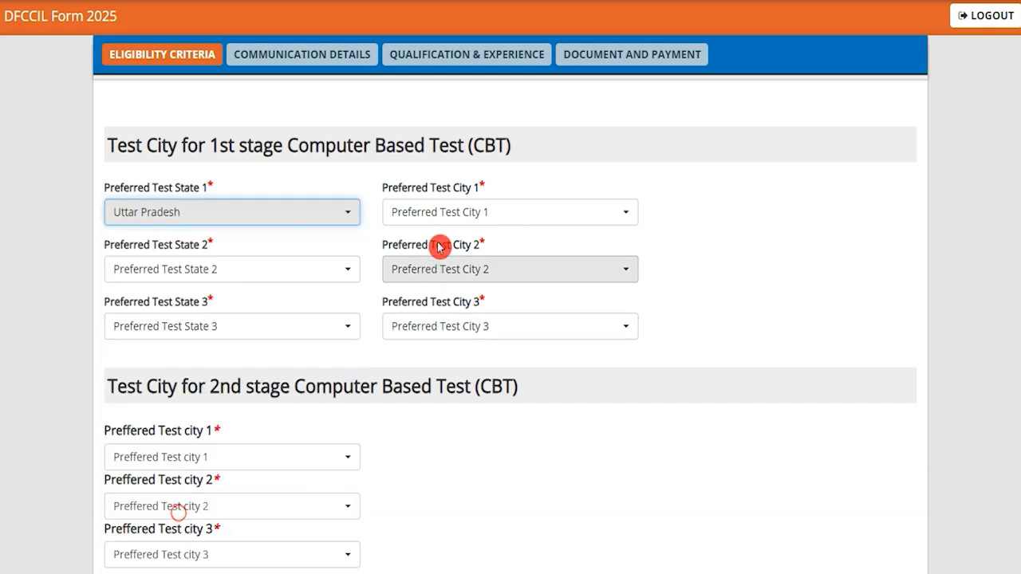
{"action": "left_click", "coordinate": [463, 211]}
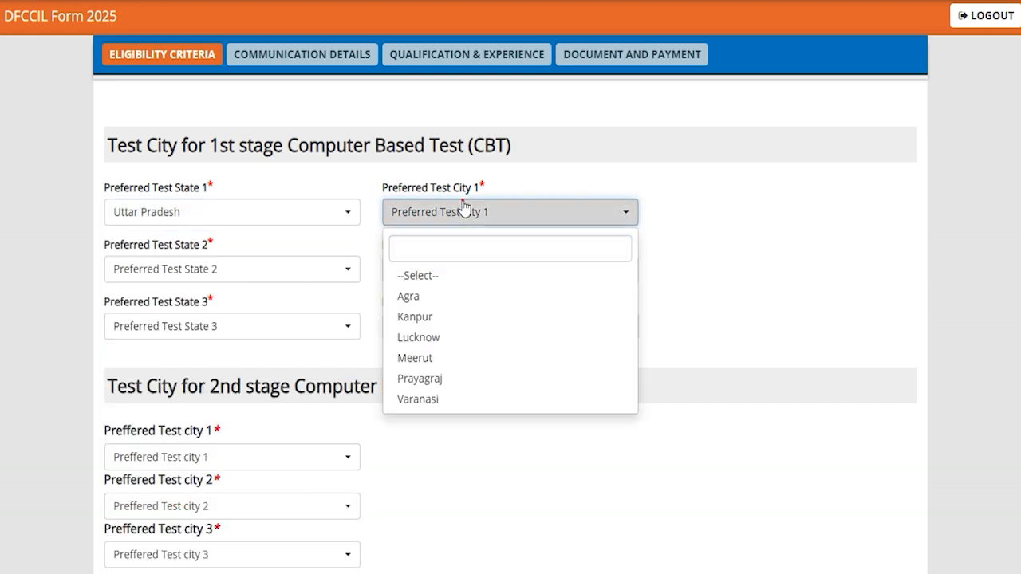
{"action": "left_click", "coordinate": [418, 336]}
- Set the second 1st stage CBT preference to Chhattisgarh and Raipur, and the third to Punjab and Mohali
{"action": "left_click", "coordinate": [221, 268]}
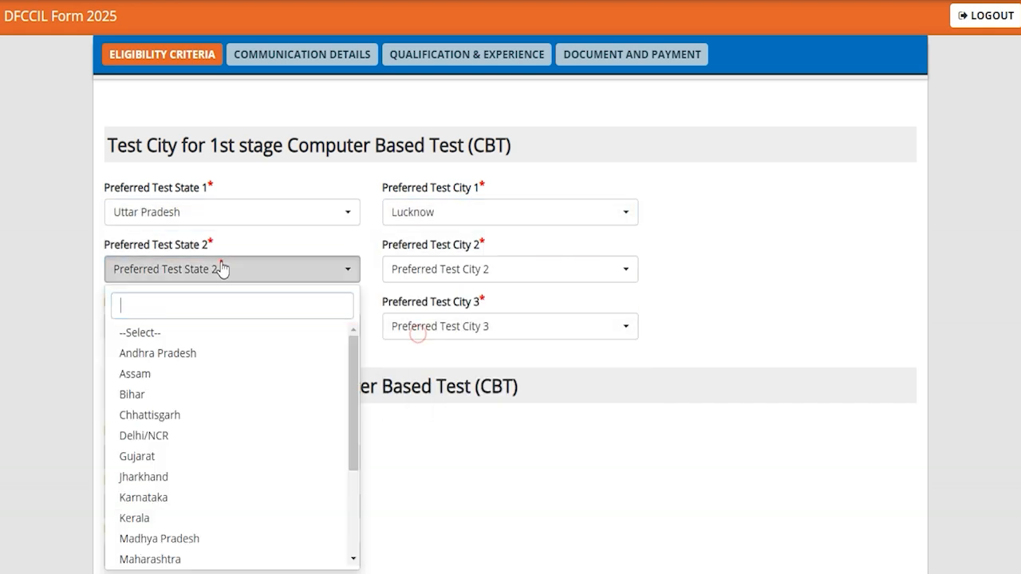
{"action": "left_click", "coordinate": [192, 415]}
{"action": "left_click", "coordinate": [462, 276]}
{"action": "left_click", "coordinate": [429, 355]}
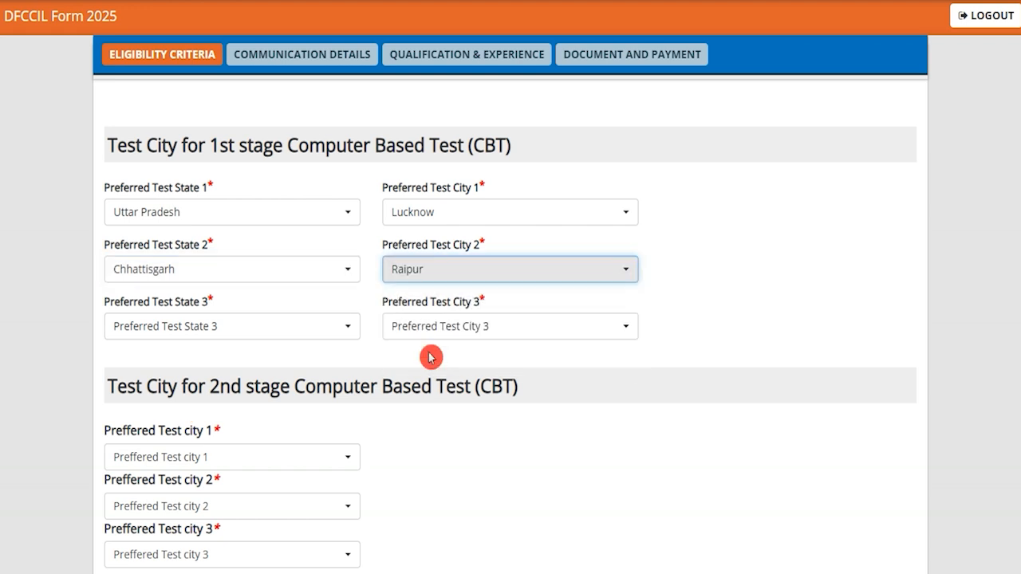
{"action": "left_click", "coordinate": [231, 326]}
{"action": "left_click", "coordinate": [275, 302]}
{"action": "left_click", "coordinate": [434, 327]}
{"action": "left_click", "coordinate": [414, 410]}
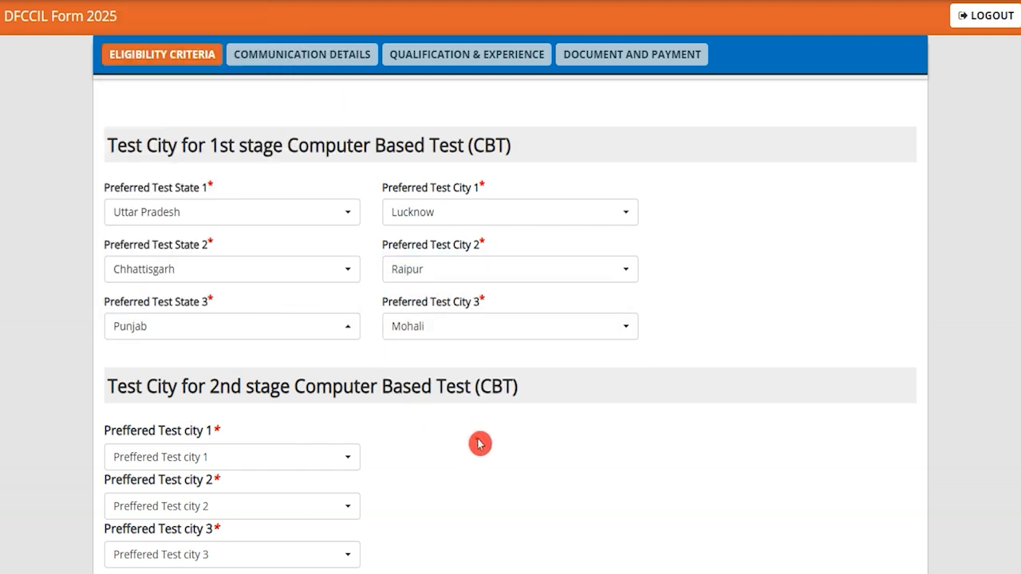
- Choose Mumbai, Delhi/NCR and Chennai, in that order, as the preferred test cities for the 2nd stage CBT
{"action": "scroll", "coordinate": [474, 436], "scroll_direction": "down", "scroll_amount": 3}
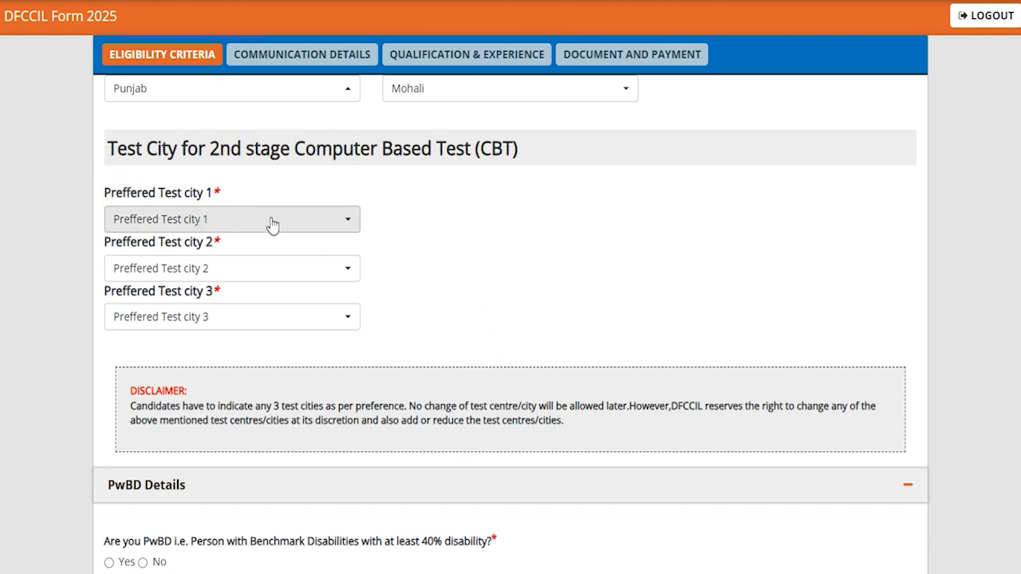
{"action": "left_click", "coordinate": [308, 221]}
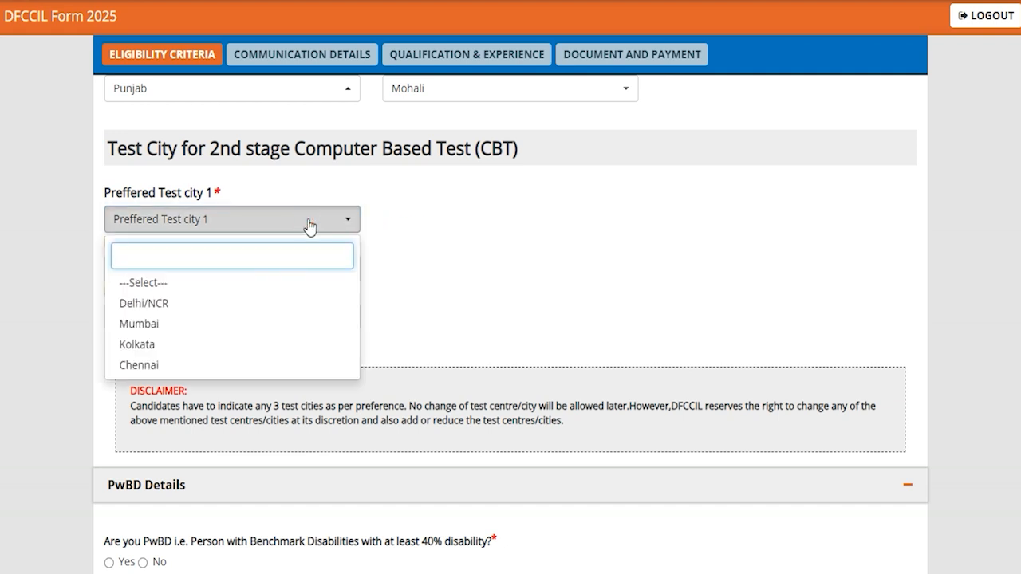
{"action": "left_click", "coordinate": [142, 324]}
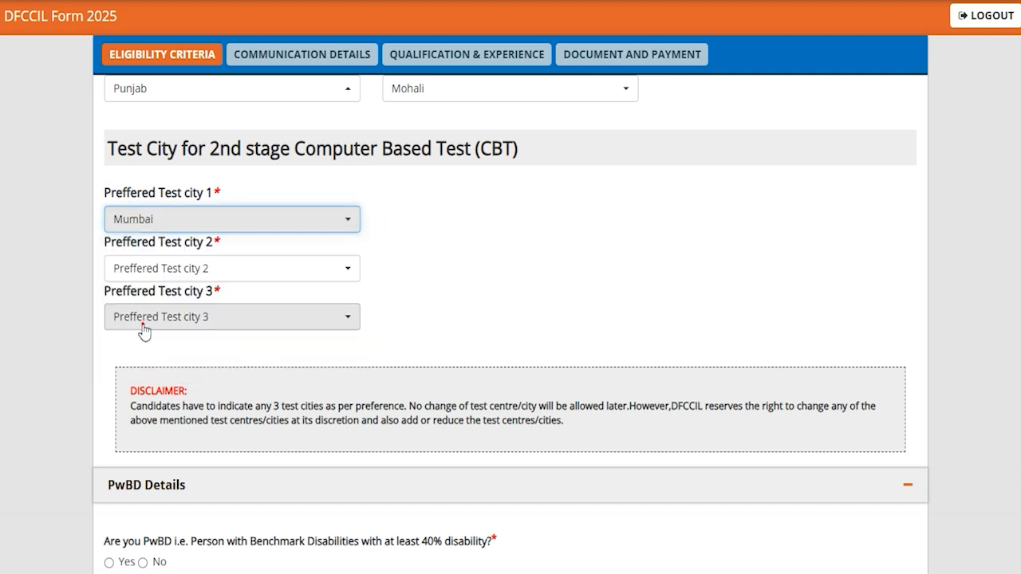
{"action": "left_click", "coordinate": [245, 268]}
{"action": "left_click", "coordinate": [182, 316]}
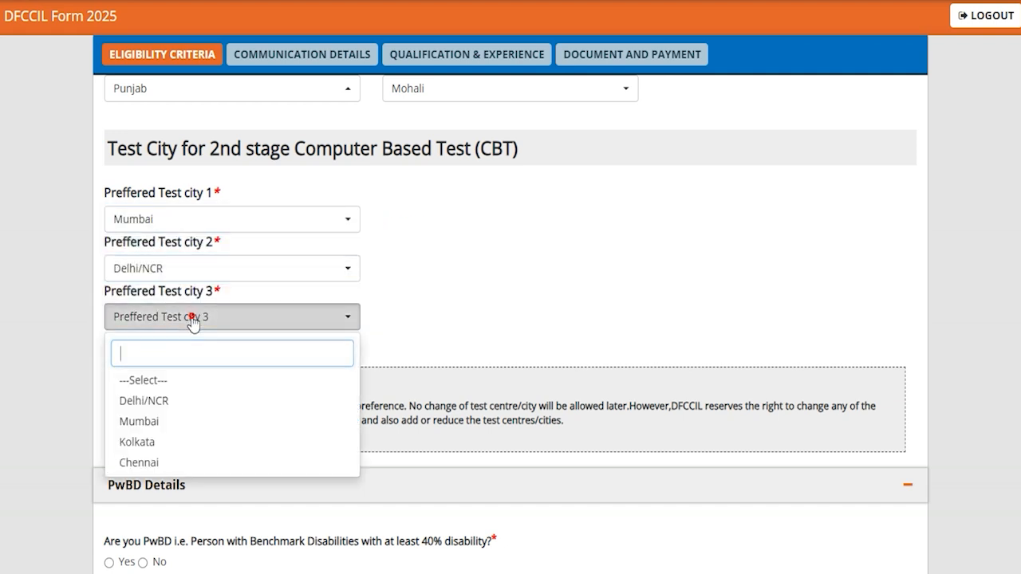
{"action": "left_click", "coordinate": [149, 460]}
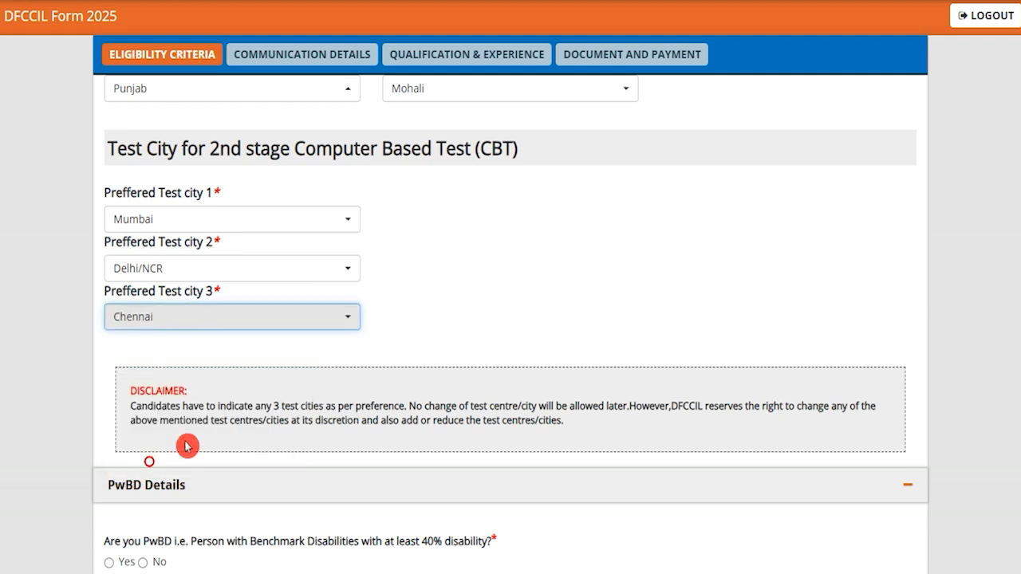
{"action": "left_click", "coordinate": [451, 303]}
- Highlight the question about benchmark disabilities in the PwBD details and answer it with Yes
{"action": "scroll", "coordinate": [451, 303], "scroll_direction": "down", "scroll_amount": 4}
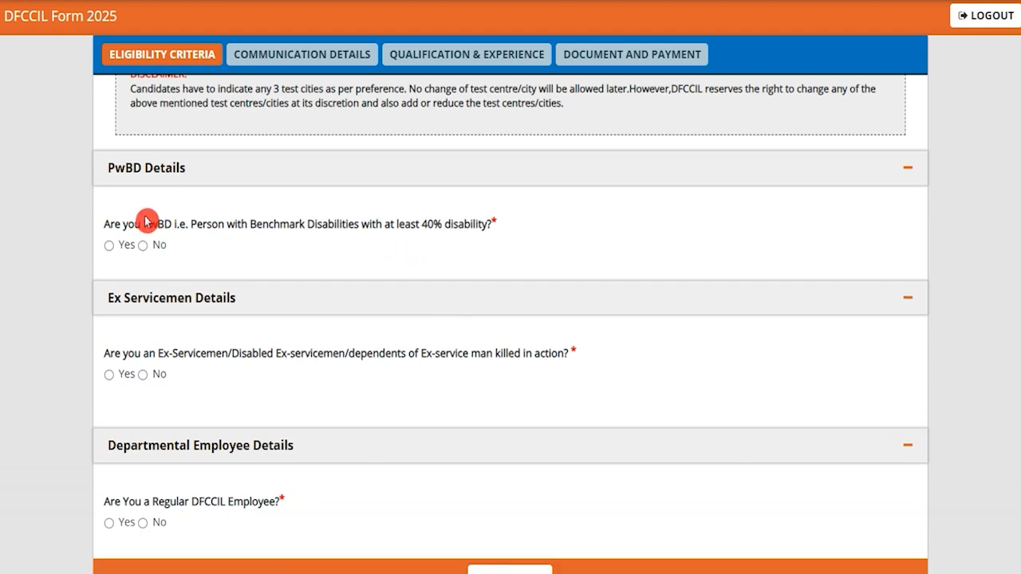
{"action": "left_click_drag", "start_coordinate": [127, 224], "coordinate": [485, 228]}
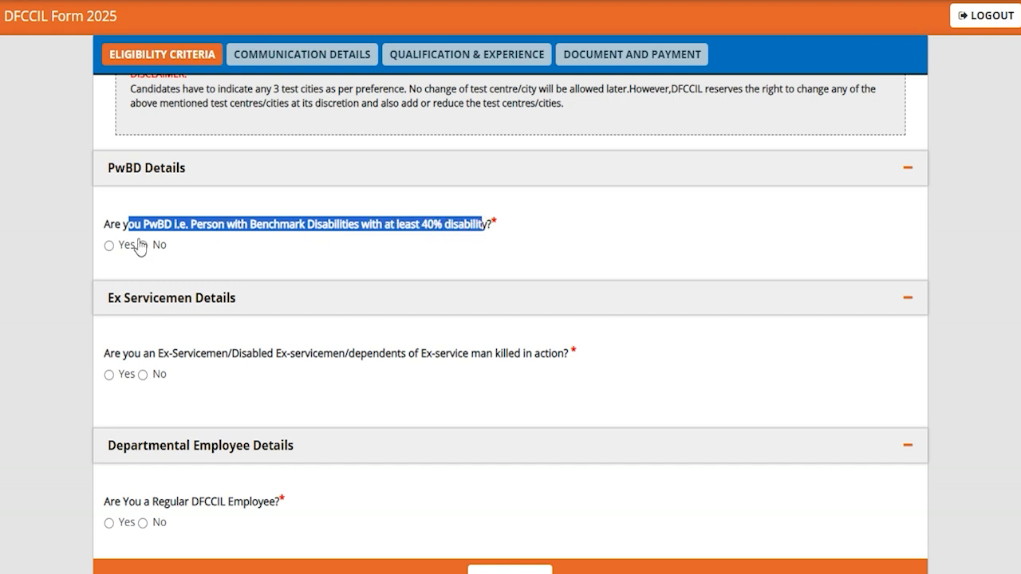
{"action": "left_click", "coordinate": [110, 246]}
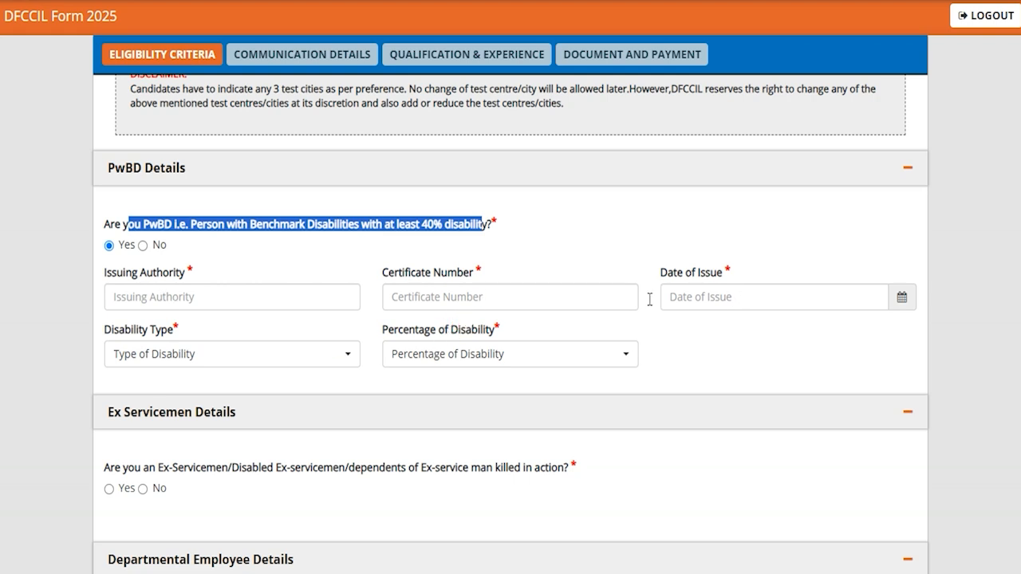
- Check the disability type and percentage options in the PwBD details, and change the benchmark disability answer to No
{"action": "left_click", "coordinate": [151, 359]}
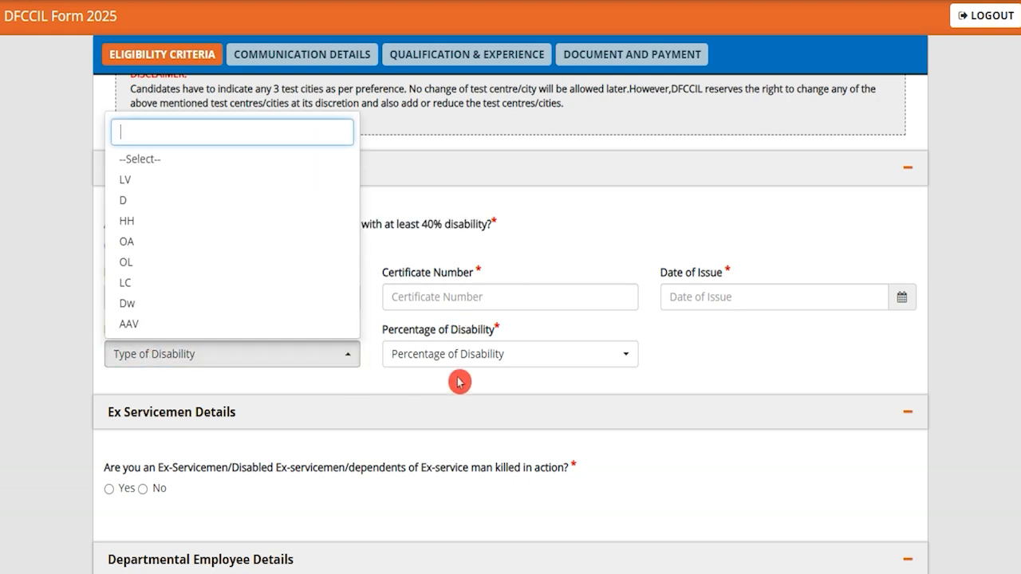
{"action": "left_click", "coordinate": [469, 355]}
{"action": "left_click", "coordinate": [470, 356]}
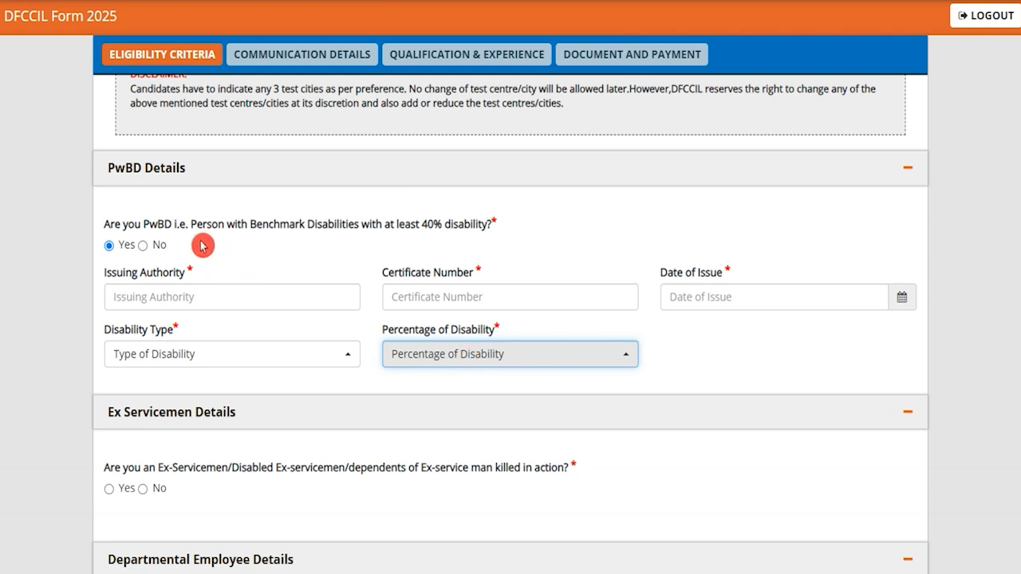
{"action": "left_click", "coordinate": [143, 245]}
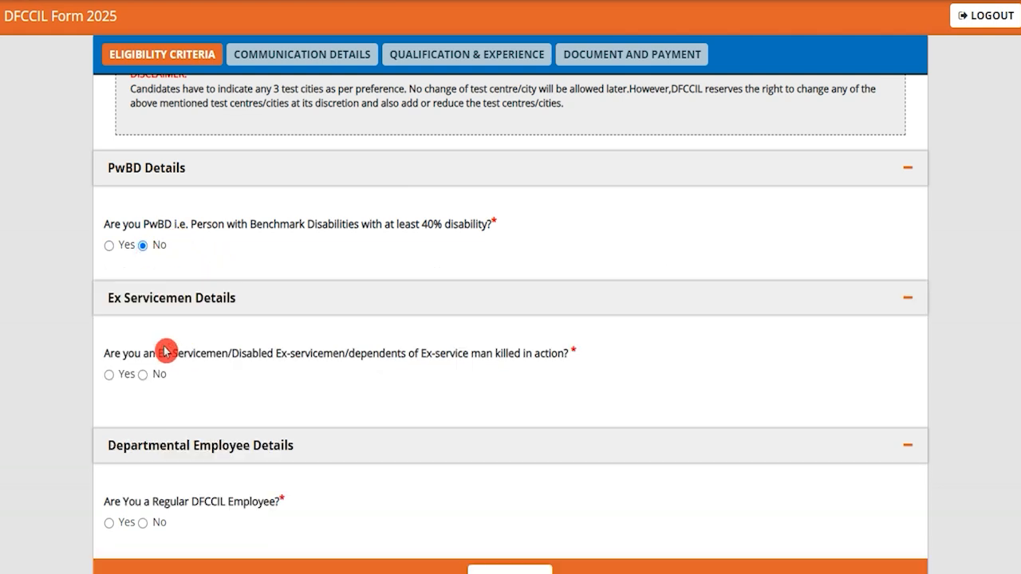
- View the fields required for the Ex-Servicemen category, and set the ex-servicemen question's answer to No
{"action": "scroll", "coordinate": [165, 348], "scroll_direction": "down", "scroll_amount": 1}
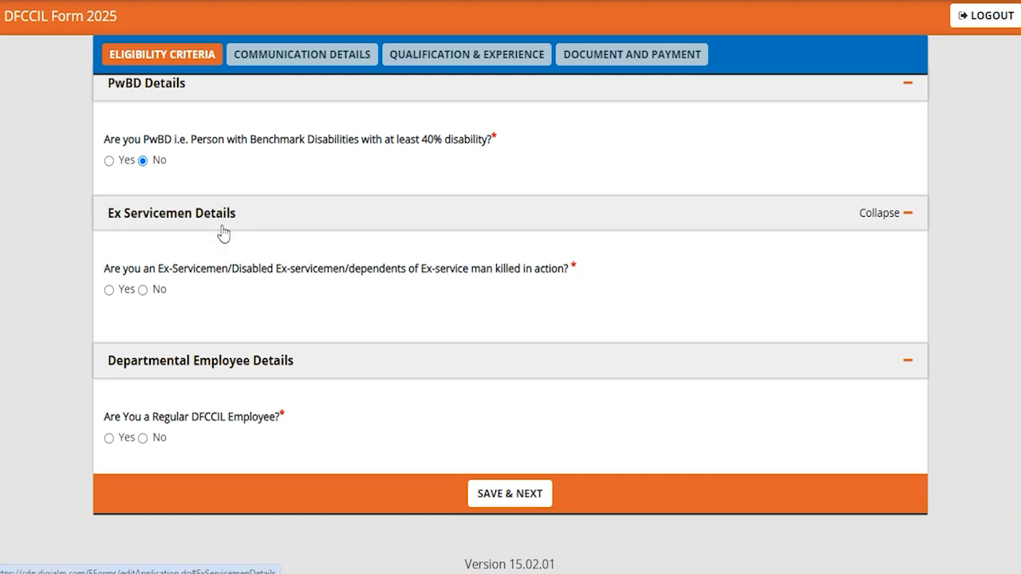
{"action": "left_click", "coordinate": [109, 291]}
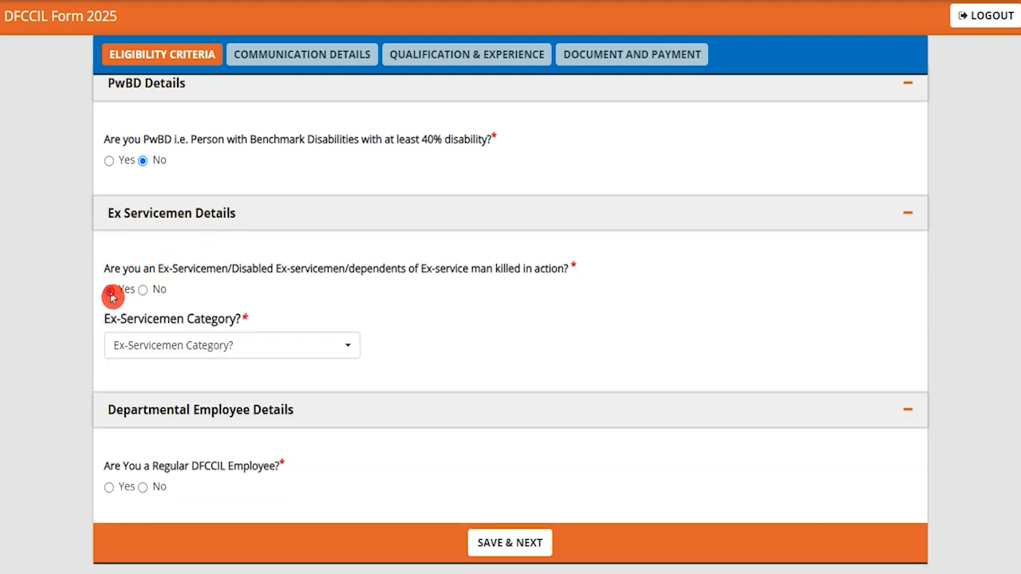
{"action": "left_click", "coordinate": [176, 349]}
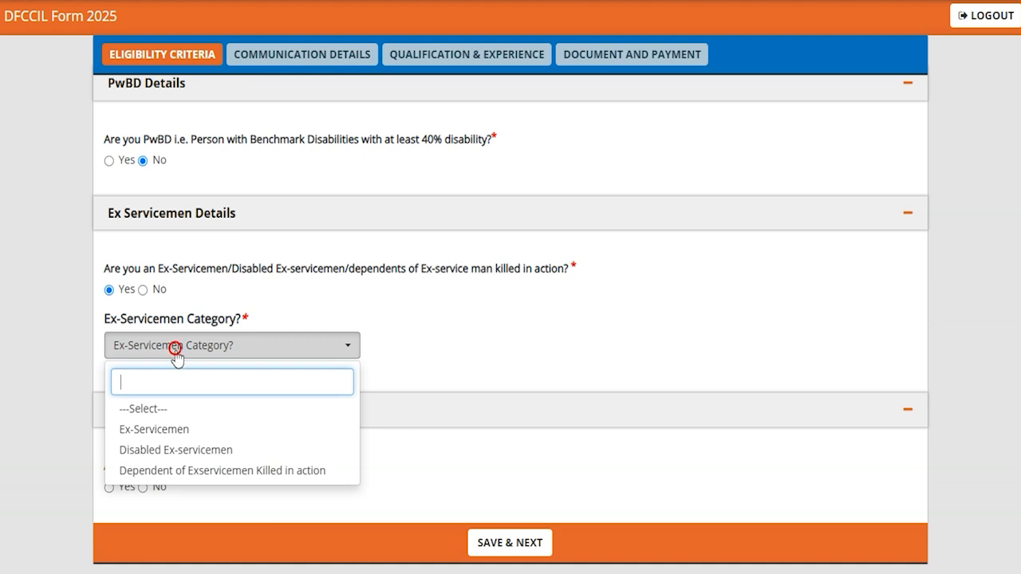
{"action": "left_click", "coordinate": [160, 433]}
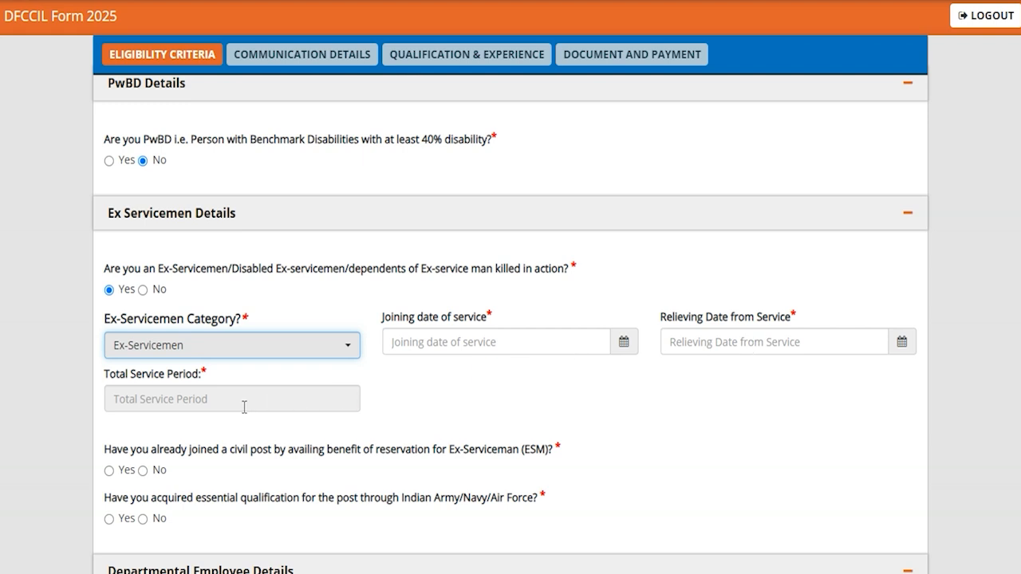
{"action": "left_click", "coordinate": [143, 292]}
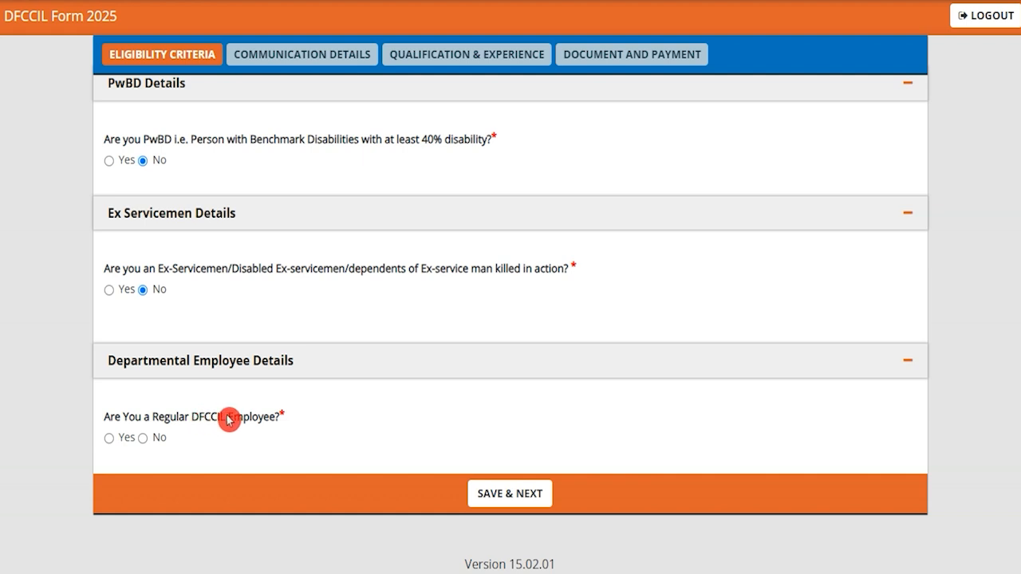
- View the fields required for regular DFCCIL employees, and set the departmental employee answer to No
{"action": "left_click", "coordinate": [108, 437]}
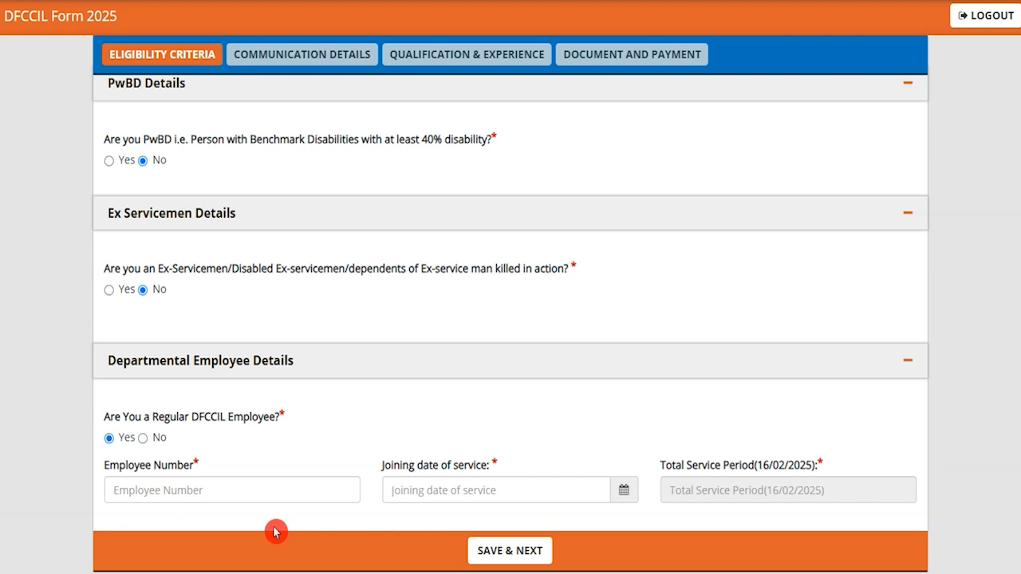
{"action": "left_click", "coordinate": [254, 491]}
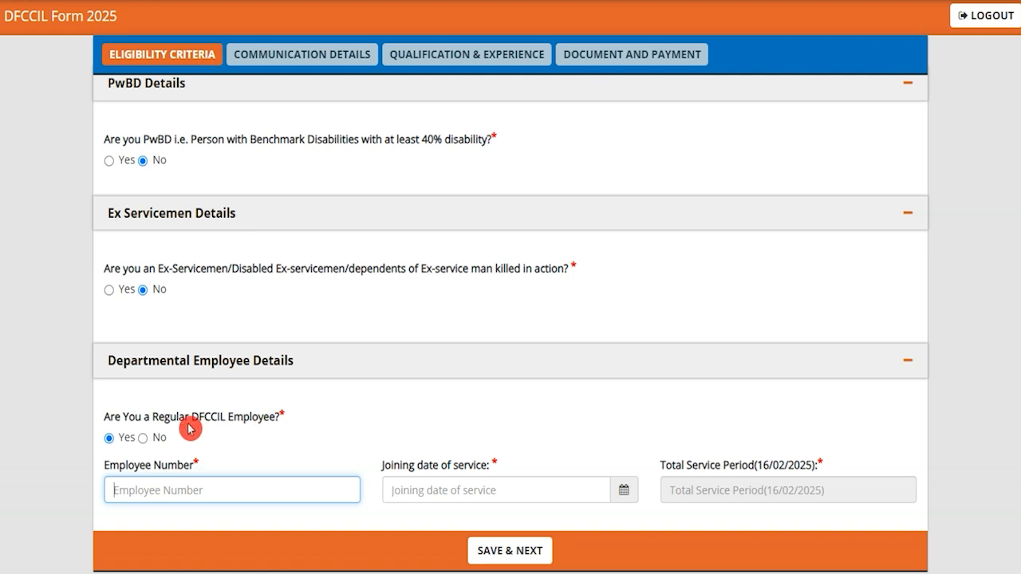
{"action": "left_click", "coordinate": [144, 438]}
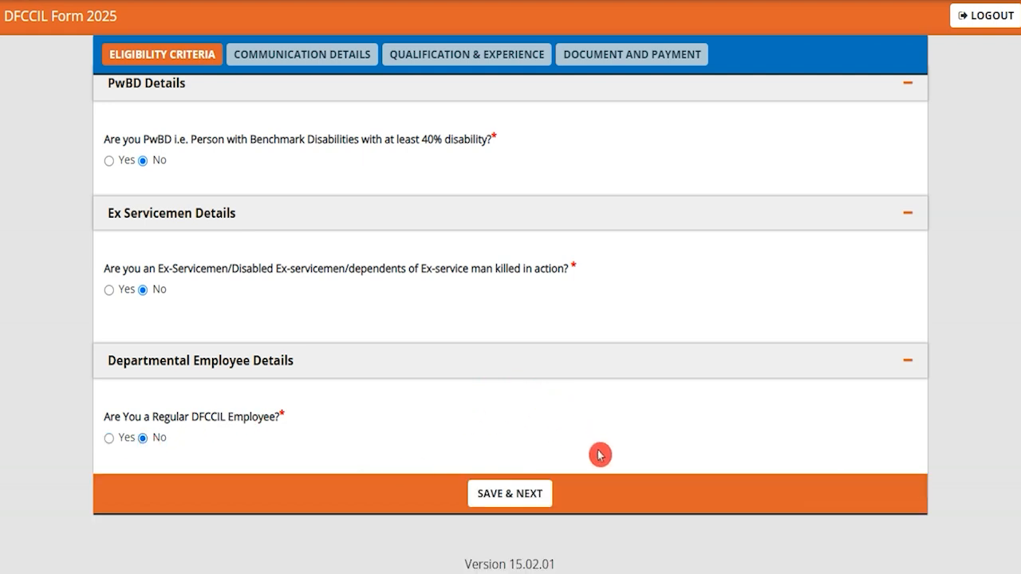
- Save the eligibility criteria and communication details pages, and proceed to the qualification and experience page
{"action": "left_click", "coordinate": [550, 502]}
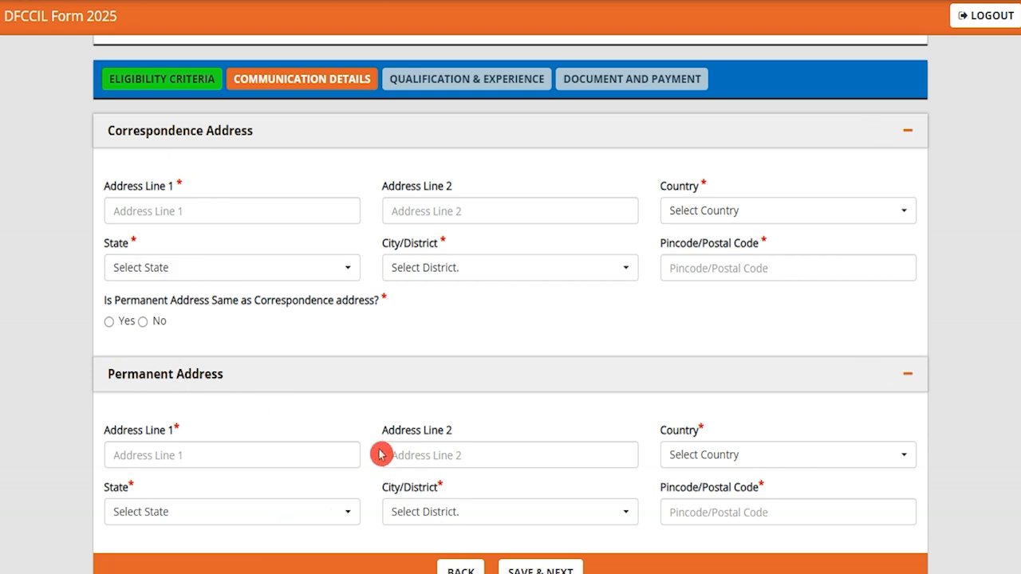
{"action": "scroll", "coordinate": [380, 451], "scroll_direction": "down", "scroll_amount": 1}
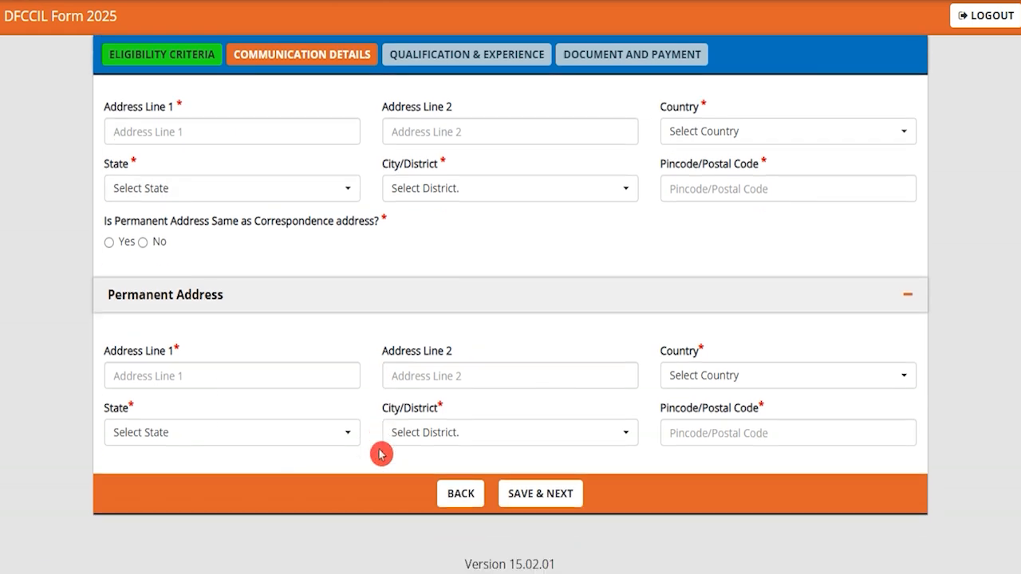
{"action": "left_click", "coordinate": [570, 499]}
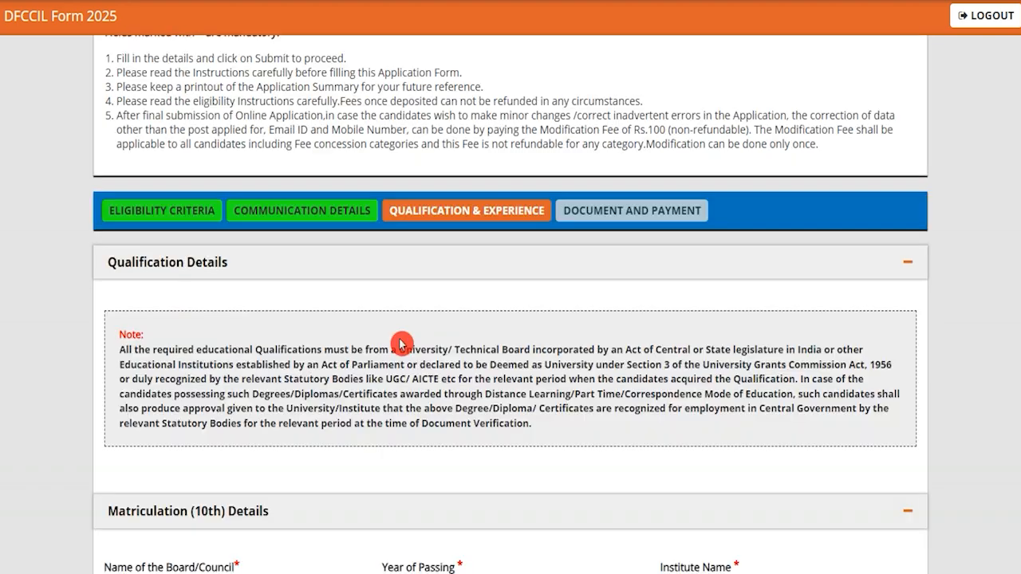
- Highlight the Multi Tasking Staff post and its essential educational qualification in section 2.3 of the advertisement PDF
{"action": "scroll", "coordinate": [400, 345], "scroll_direction": "down", "scroll_amount": 2}
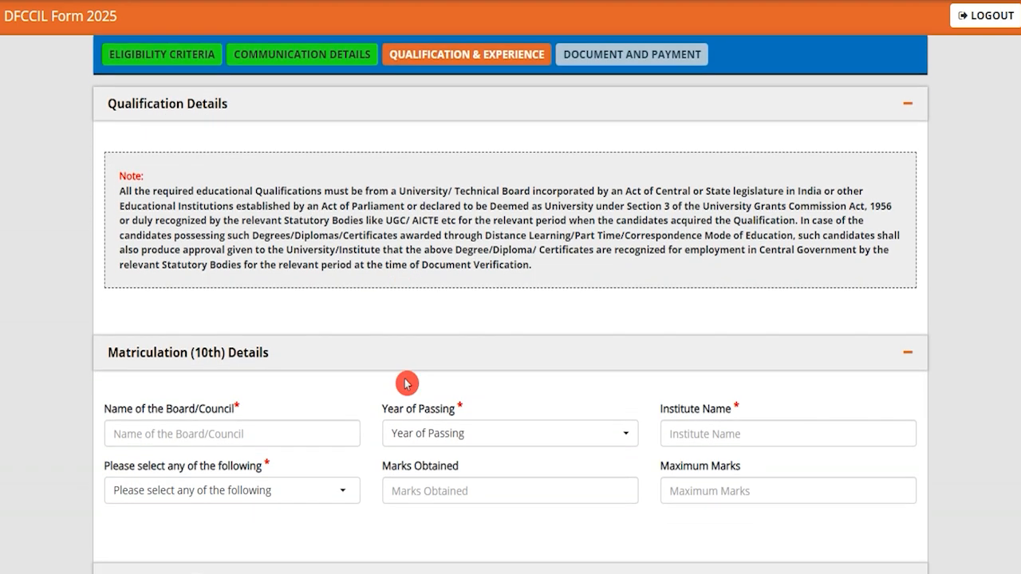
{"action": "scroll", "coordinate": [398, 364], "scroll_direction": "down", "scroll_amount": 2}
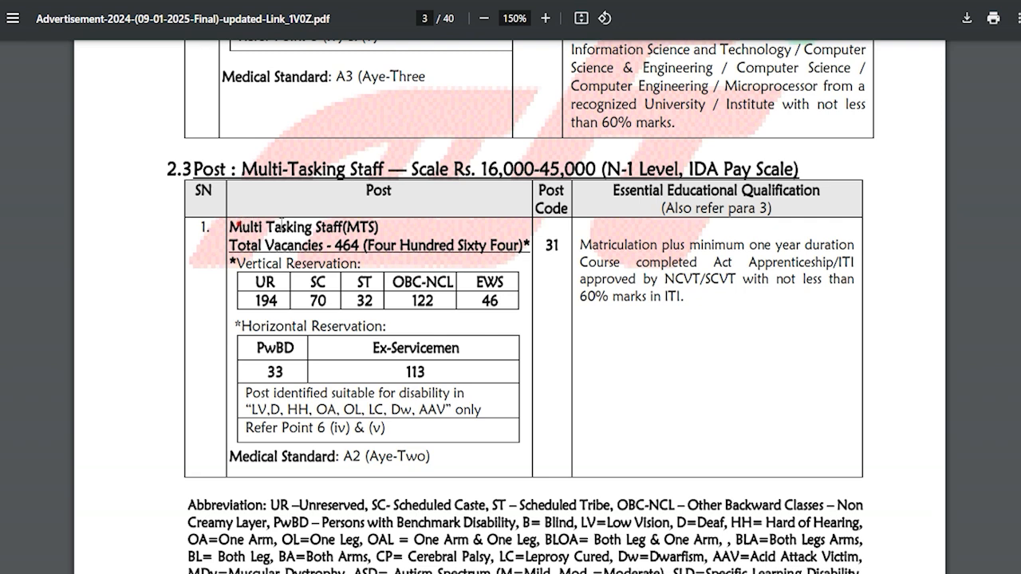
{"action": "left_click_drag", "start_coordinate": [229, 227], "coordinate": [377, 228]}
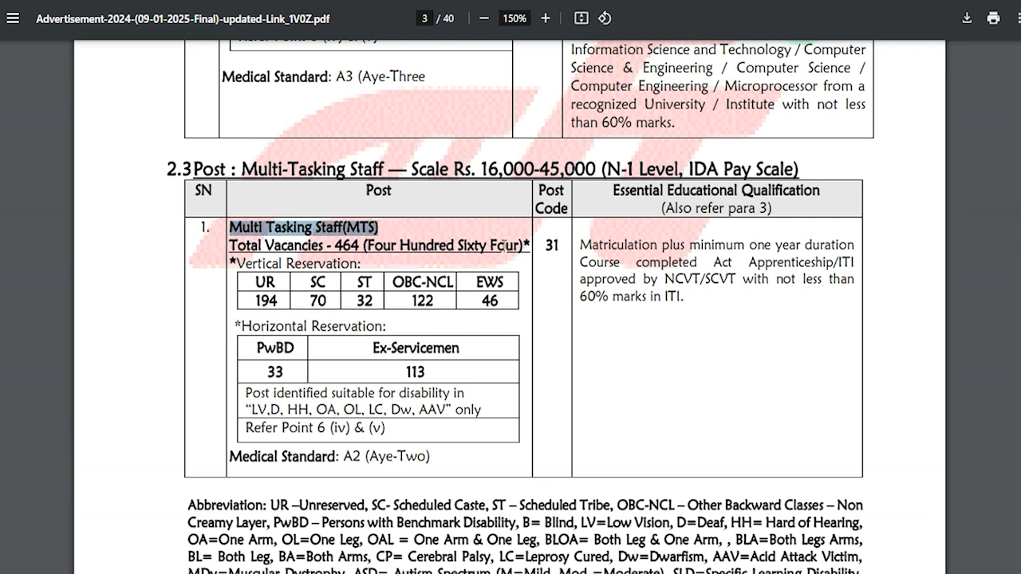
{"action": "left_click_drag", "start_coordinate": [581, 245], "coordinate": [701, 246]}
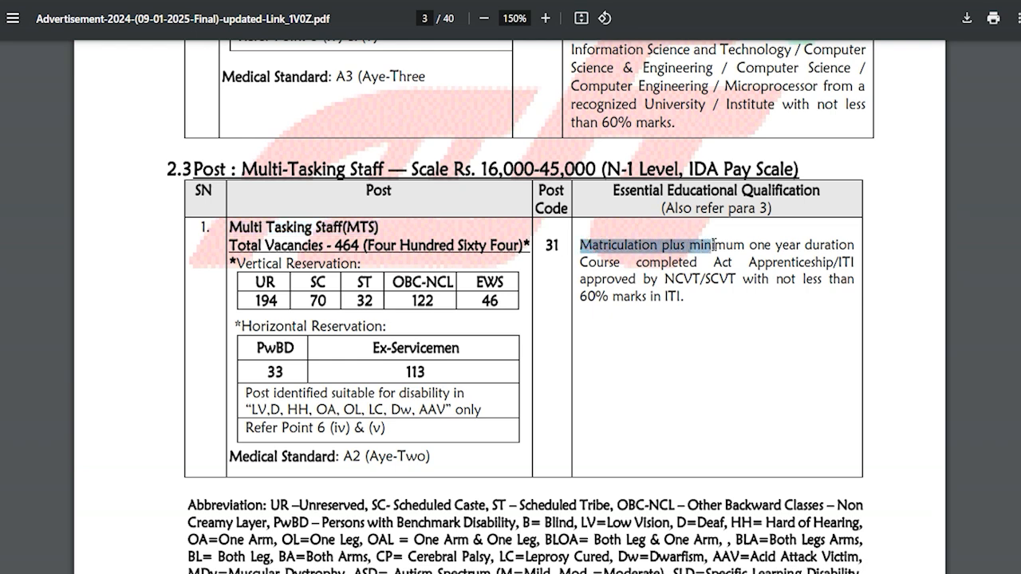
{"action": "left_click_drag", "start_coordinate": [712, 245], "coordinate": [798, 269]}
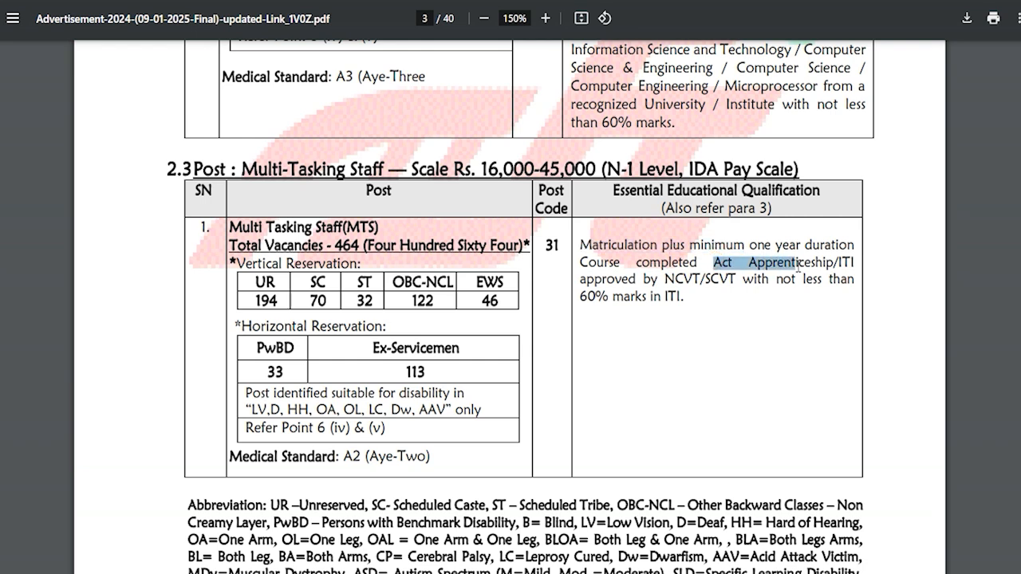
{"action": "left_click_drag", "start_coordinate": [749, 245], "coordinate": [718, 278]}
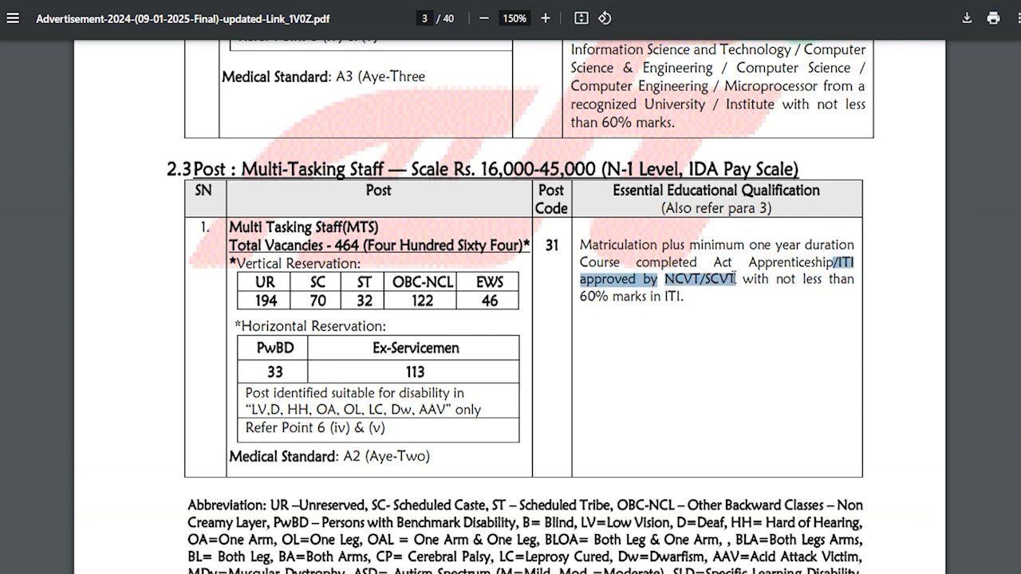
{"action": "left_click_drag", "start_coordinate": [580, 295], "coordinate": [660, 297]}
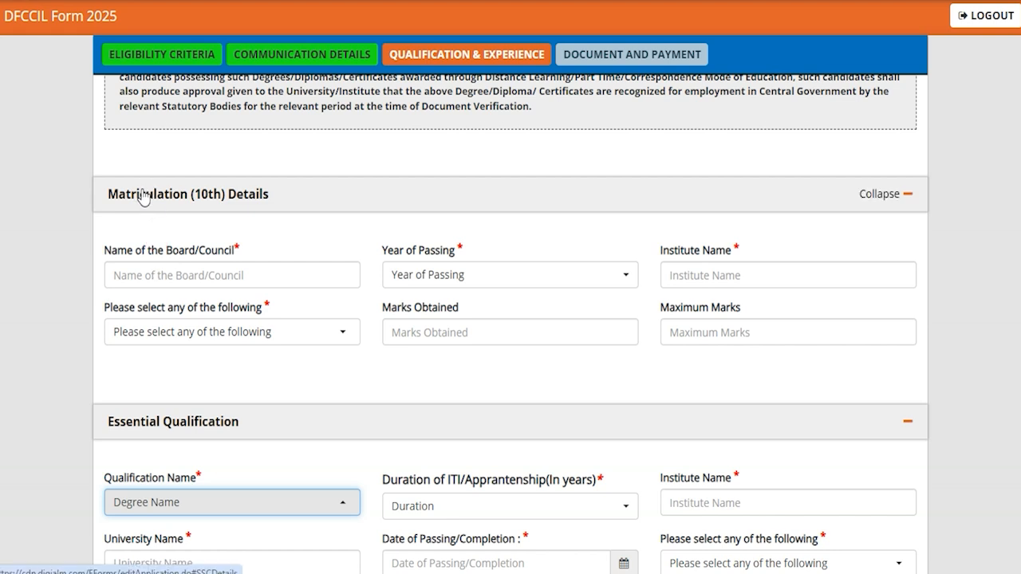
- In the Matriculation (10th) details, enter CBSE as the board, 2017 as the year of passing and JIC as the institute
{"action": "left_click", "coordinate": [203, 279]}
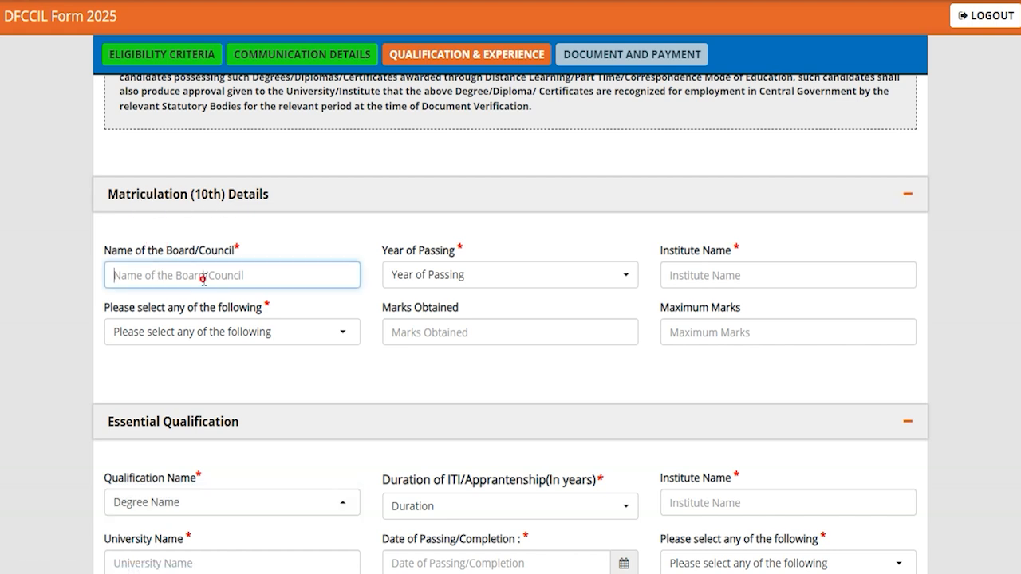
{"action": "type", "text": "CBSE"}
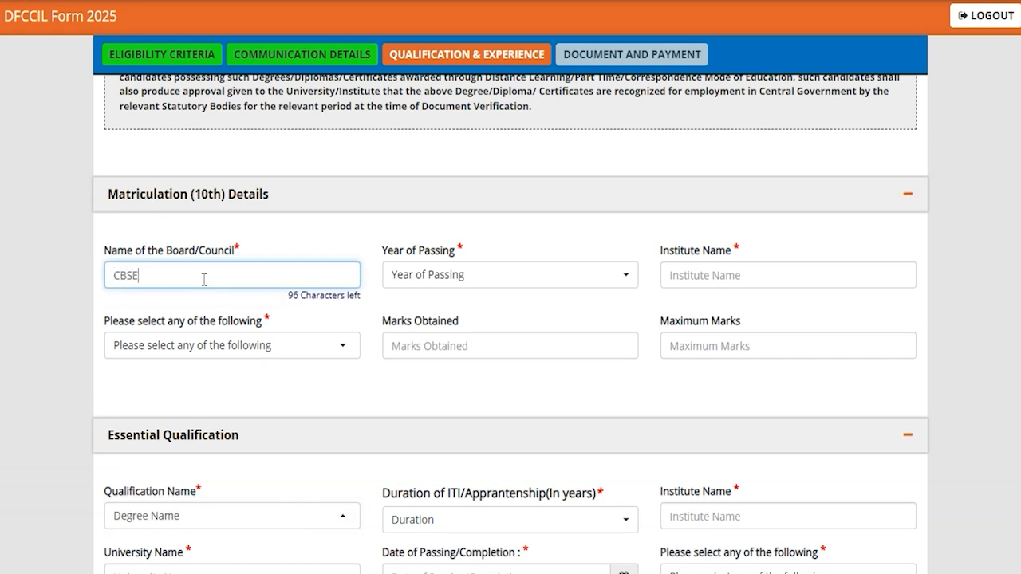
{"action": "left_click", "coordinate": [475, 276]}
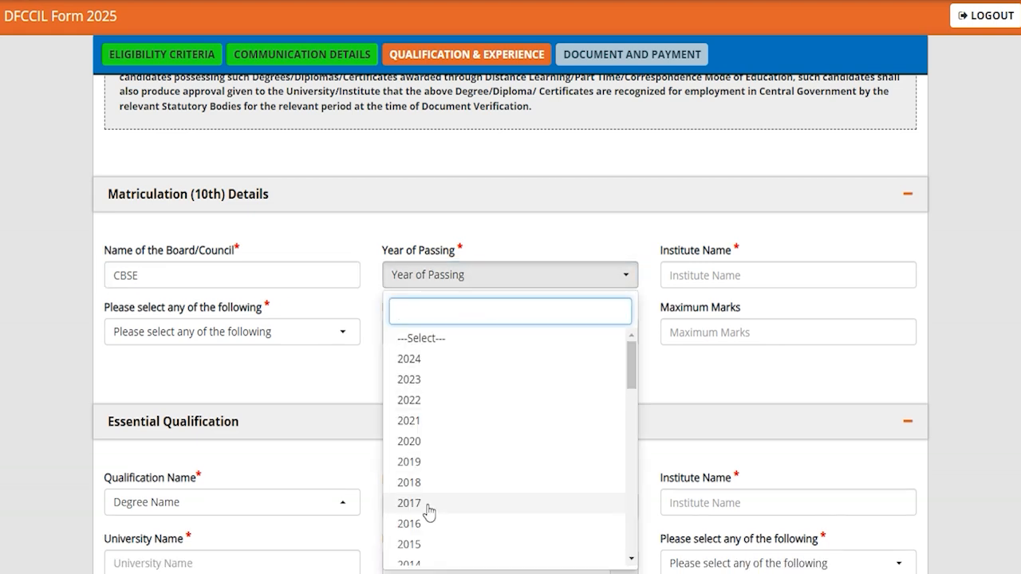
{"action": "left_click", "coordinate": [423, 511]}
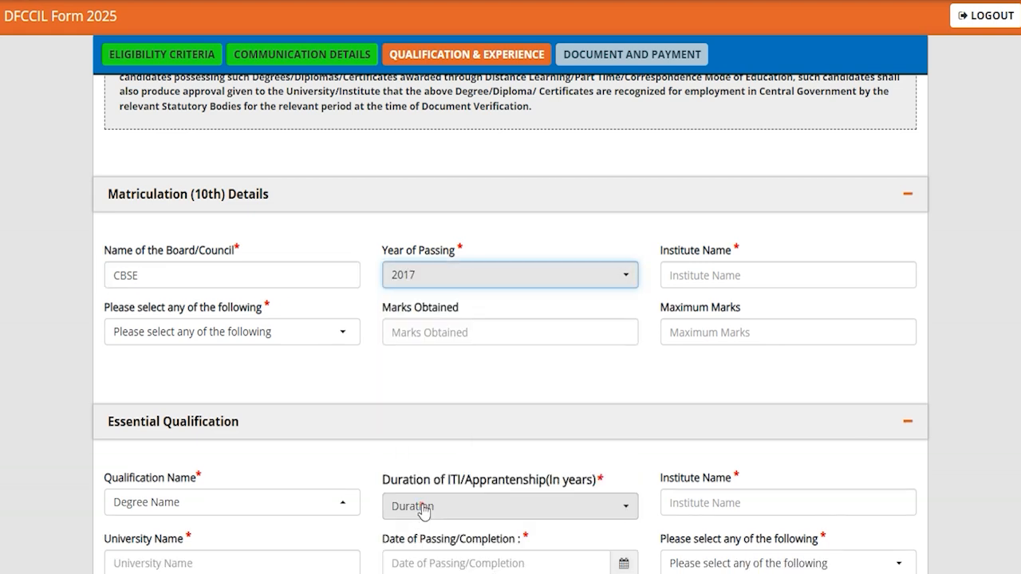
{"action": "left_click", "coordinate": [733, 281]}
{"action": "type", "text": "JIC"}
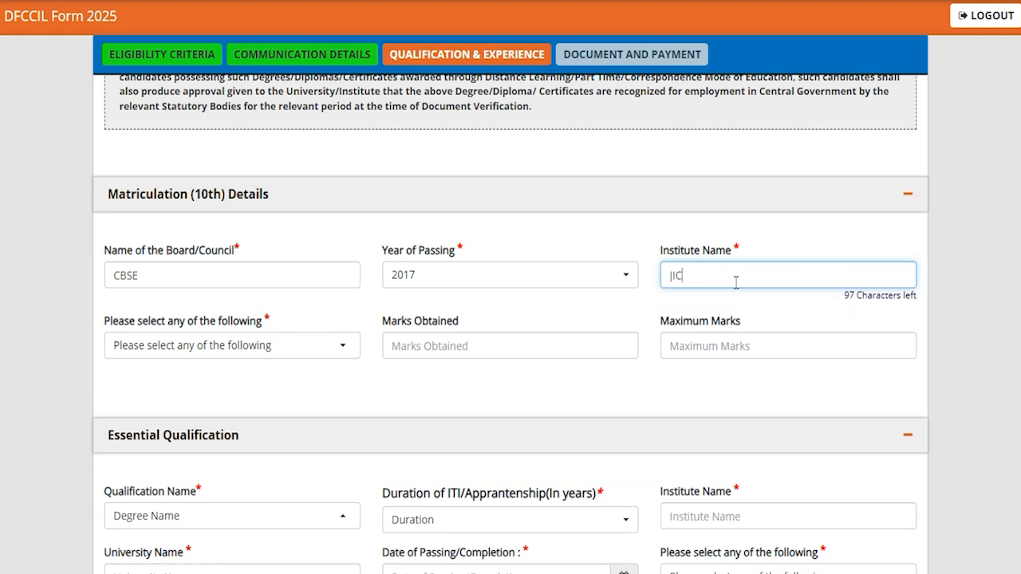
- Choose Percentage as the 10th result type, with 450 marks obtained out of a maximum of 600
{"action": "left_click", "coordinate": [253, 348]}
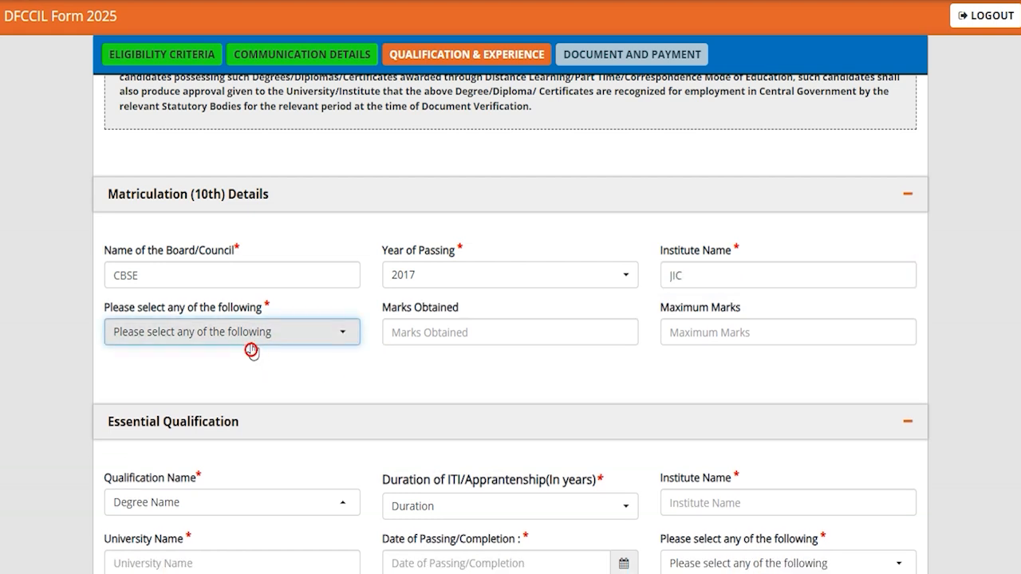
{"action": "left_click", "coordinate": [251, 343]}
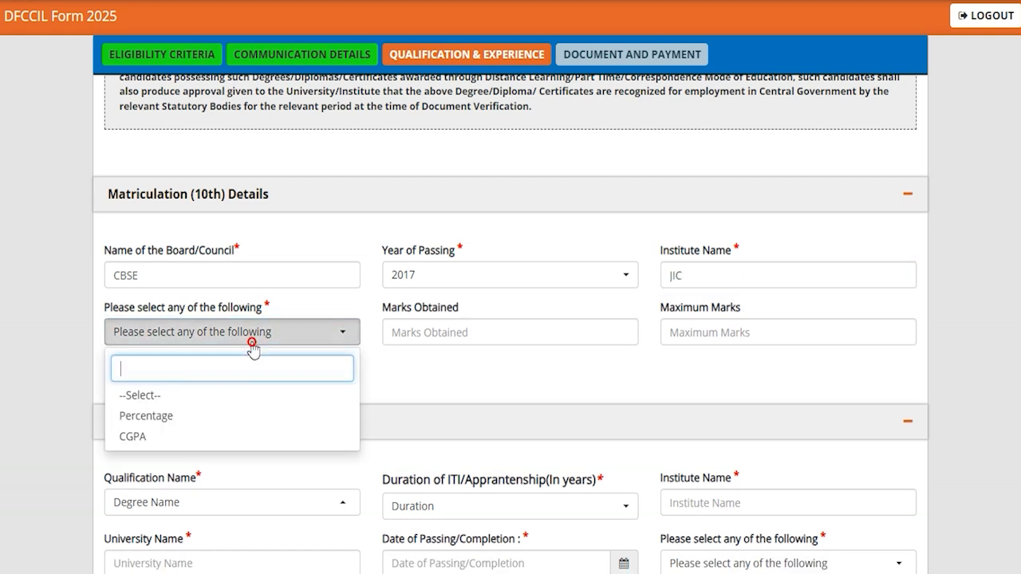
{"action": "left_click", "coordinate": [152, 417]}
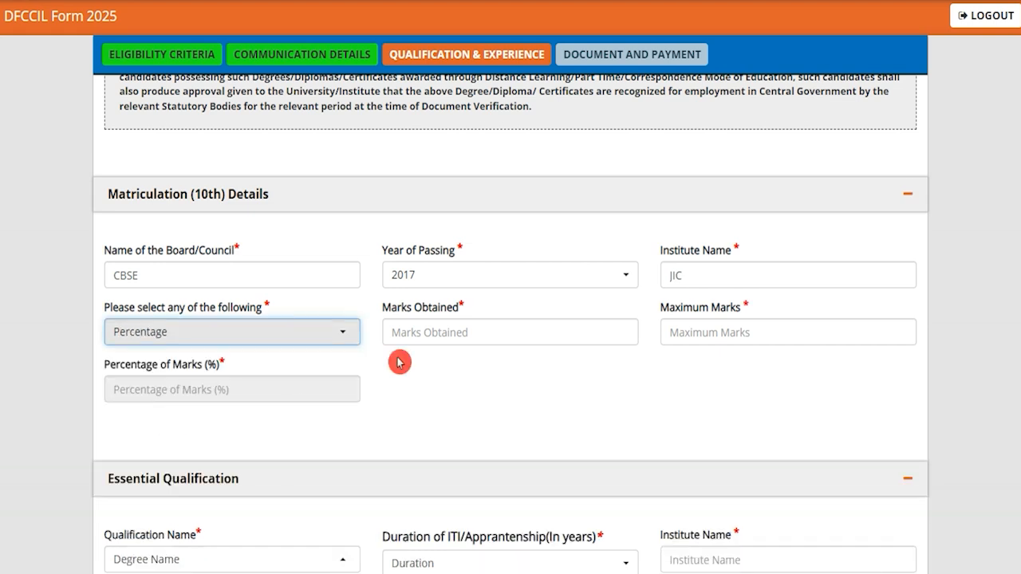
{"action": "left_click", "coordinate": [424, 332]}
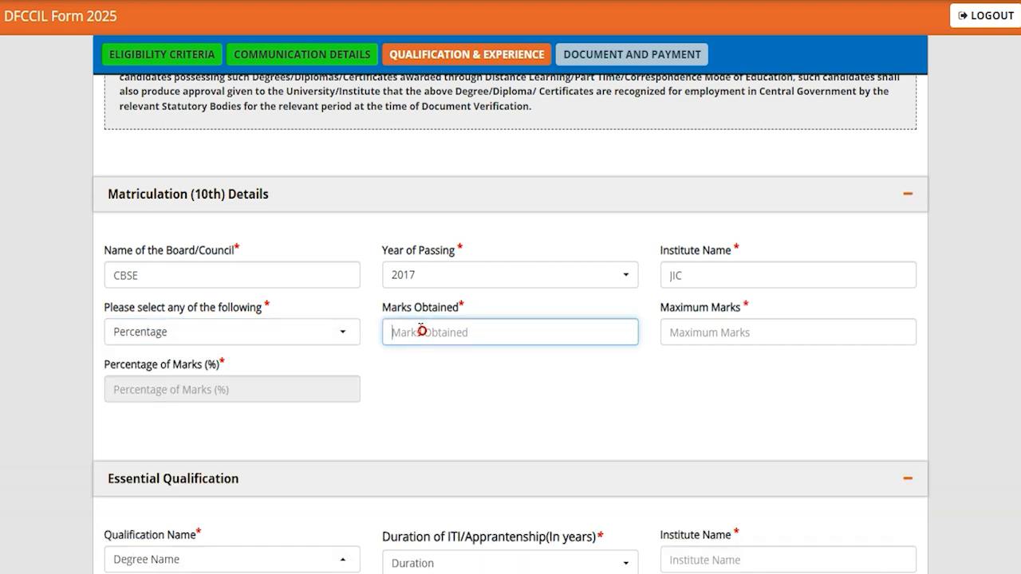
{"action": "type", "text": "450"}
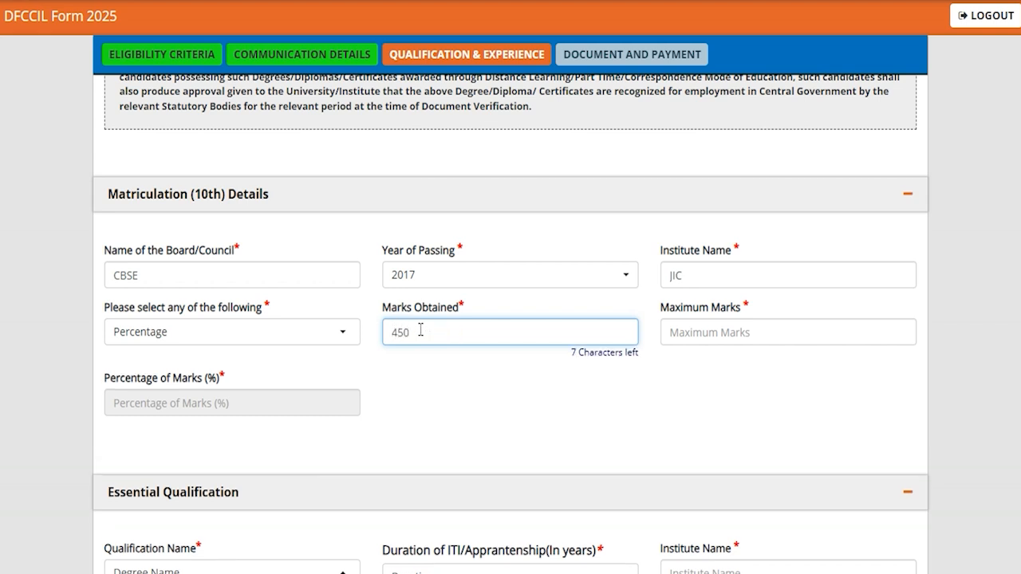
{"action": "left_click", "coordinate": [719, 336]}
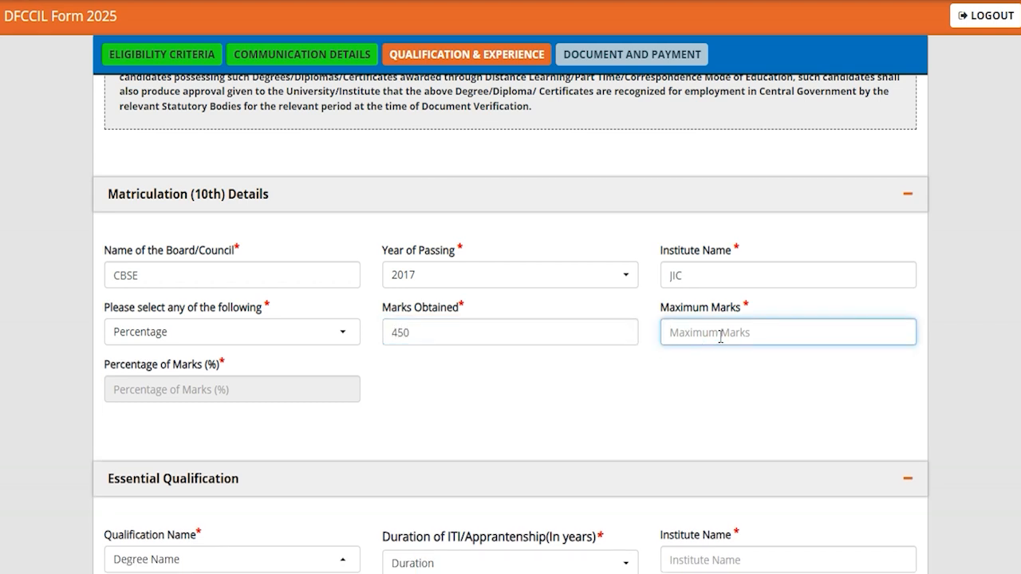
{"action": "type", "text": "600"}
{"action": "left_click", "coordinate": [488, 423]}
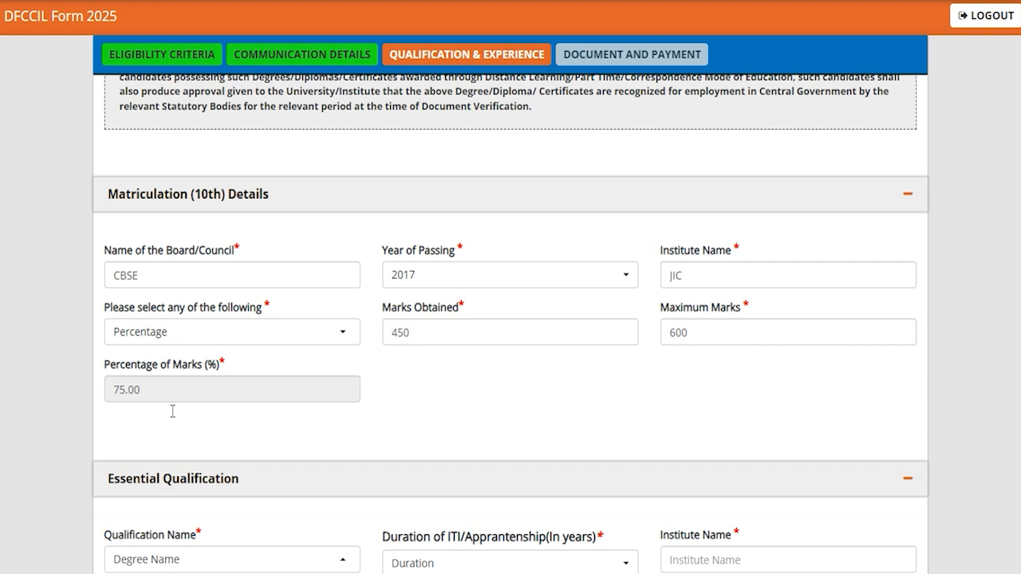
- Look over the fields in the Essential Qualification and Work Experience Details sections
{"action": "scroll", "coordinate": [393, 411], "scroll_direction": "down", "scroll_amount": 3}
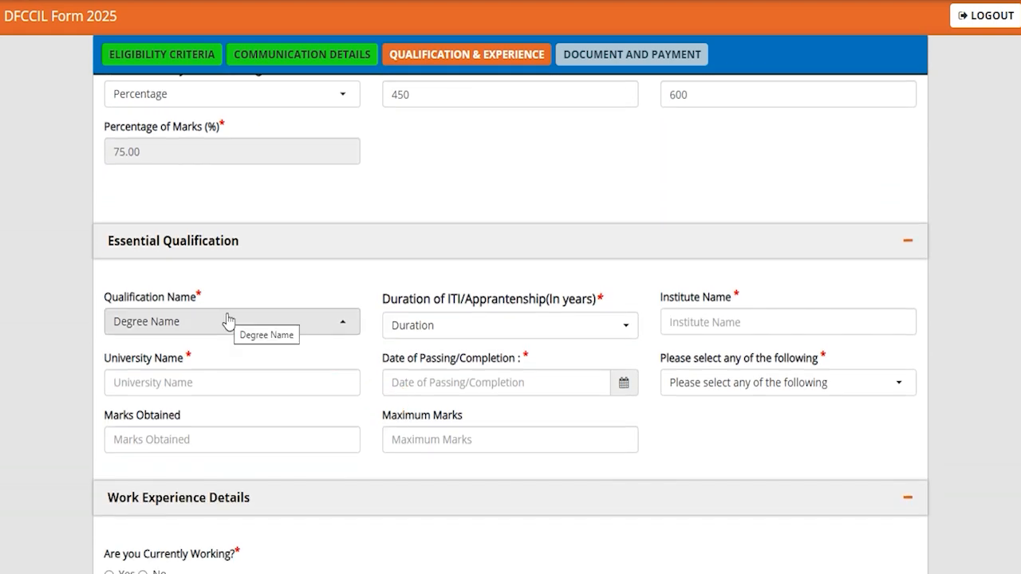
{"action": "left_click", "coordinate": [372, 366]}
{"action": "scroll", "coordinate": [371, 367], "scroll_direction": "down", "scroll_amount": 1}
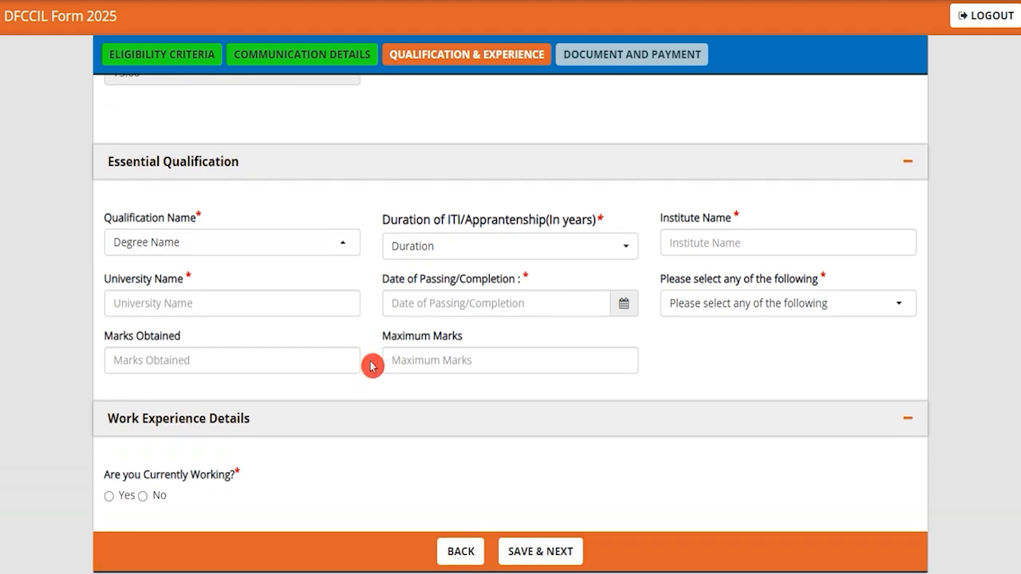
- In the Essential Qualification section, choose the Minimum 1 year course completed Act Apprenticeship qualification with a duration of 01 Year
{"action": "left_click", "coordinate": [223, 242]}
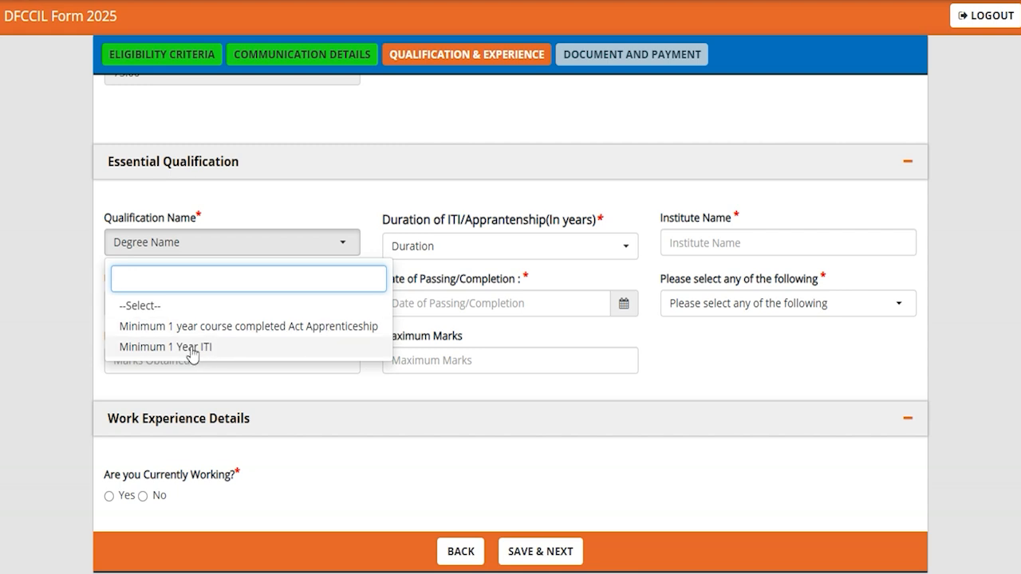
{"action": "left_click", "coordinate": [205, 326]}
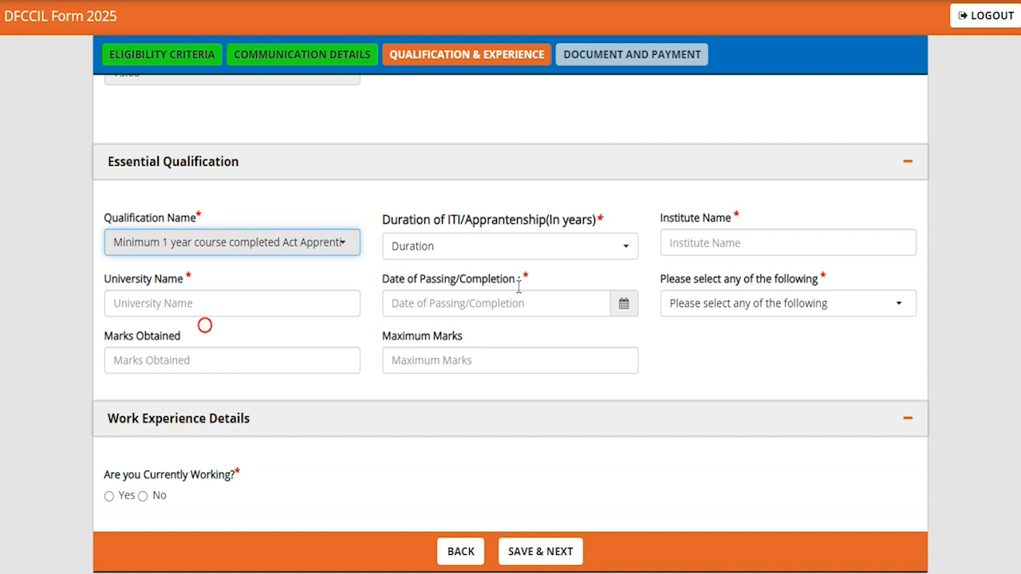
{"action": "left_click", "coordinate": [471, 254]}
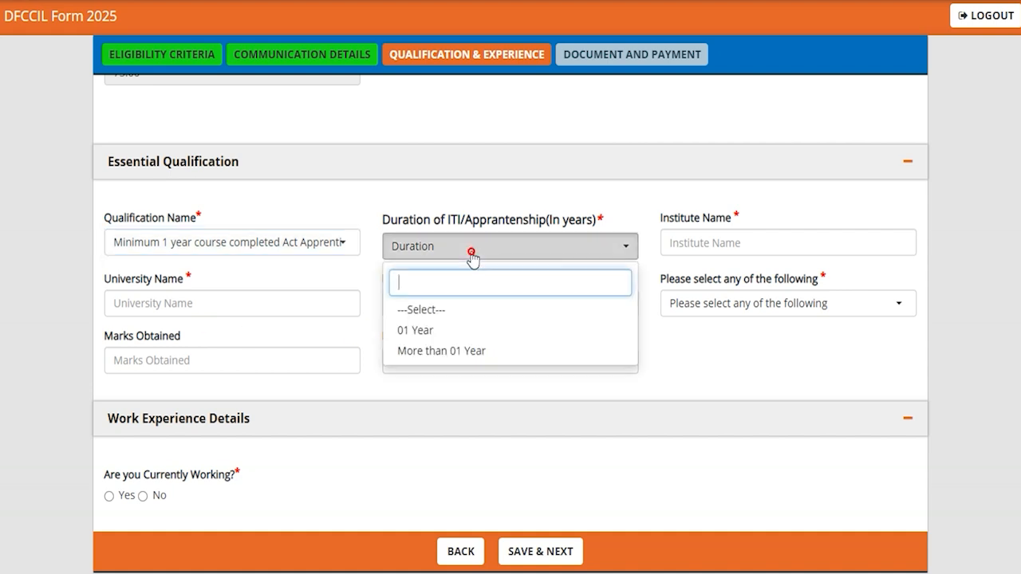
{"action": "left_click", "coordinate": [431, 333]}
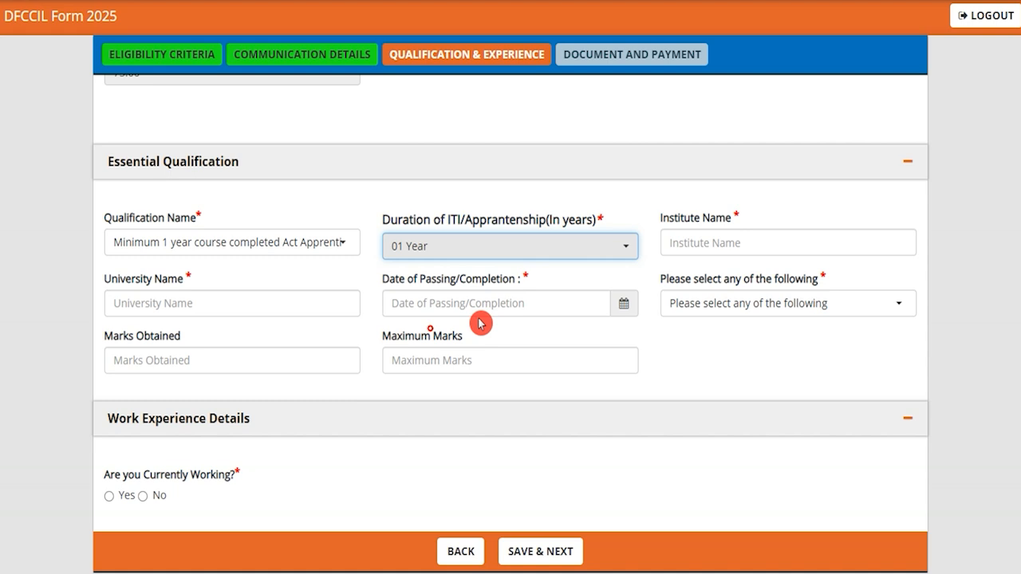
- Enter NICT as the essential qualification's institute and CCS as its university, and check the year choices for the date of passing
{"action": "left_click", "coordinate": [717, 245]}
{"action": "type", "text": "NICT"}
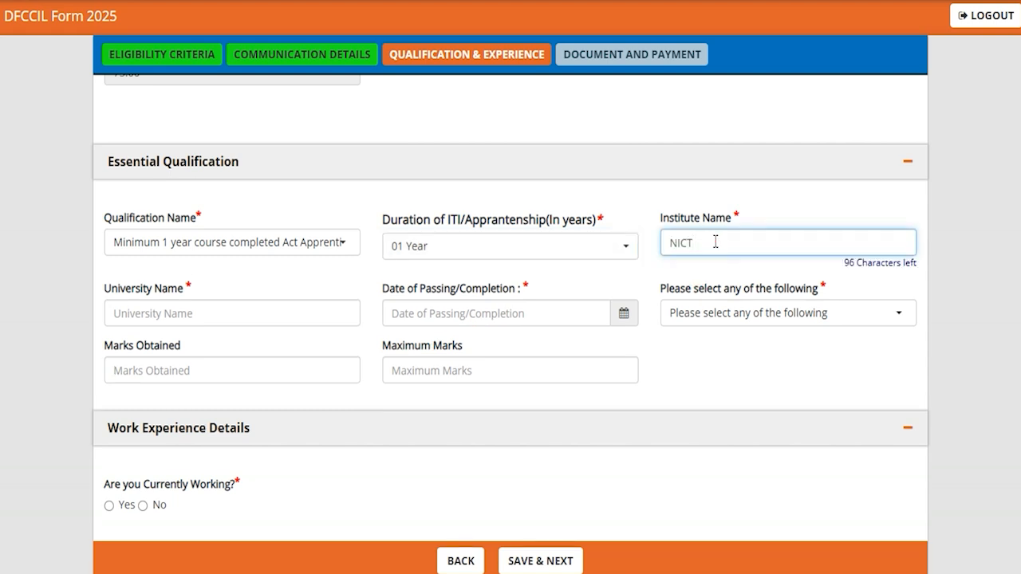
{"action": "left_click", "coordinate": [213, 312]}
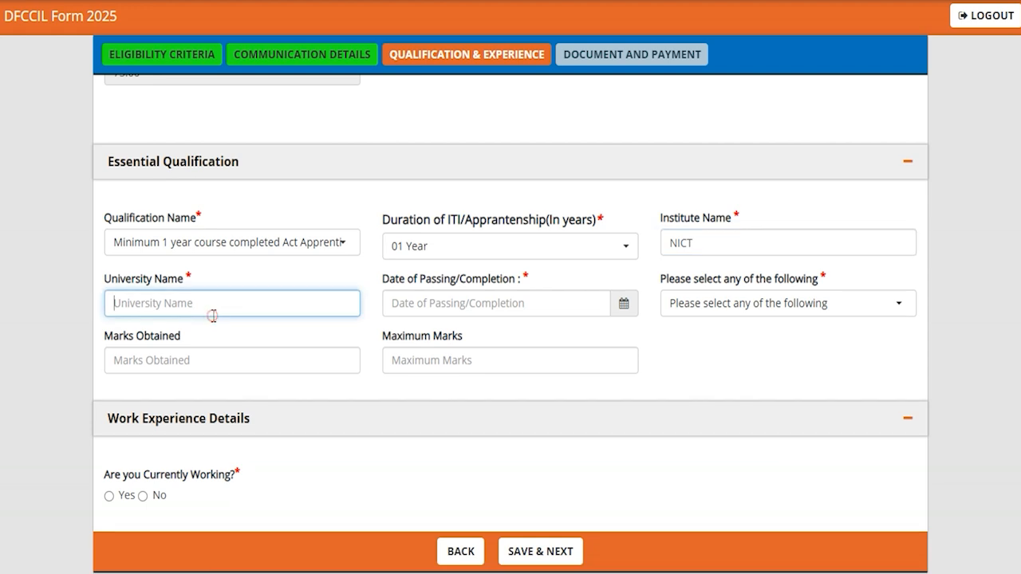
{"action": "type", "text": "CCS"}
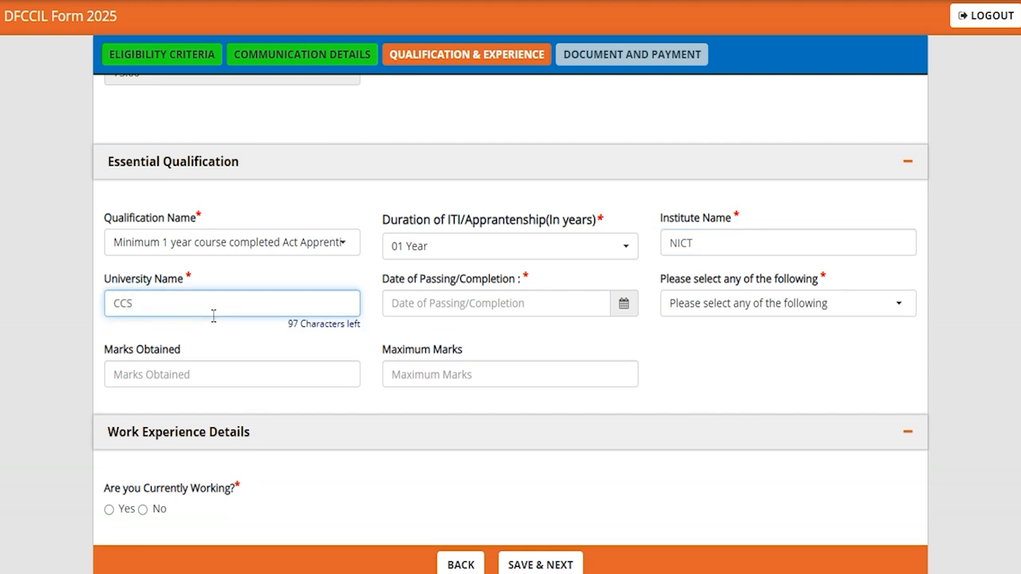
{"action": "left_click", "coordinate": [624, 308]}
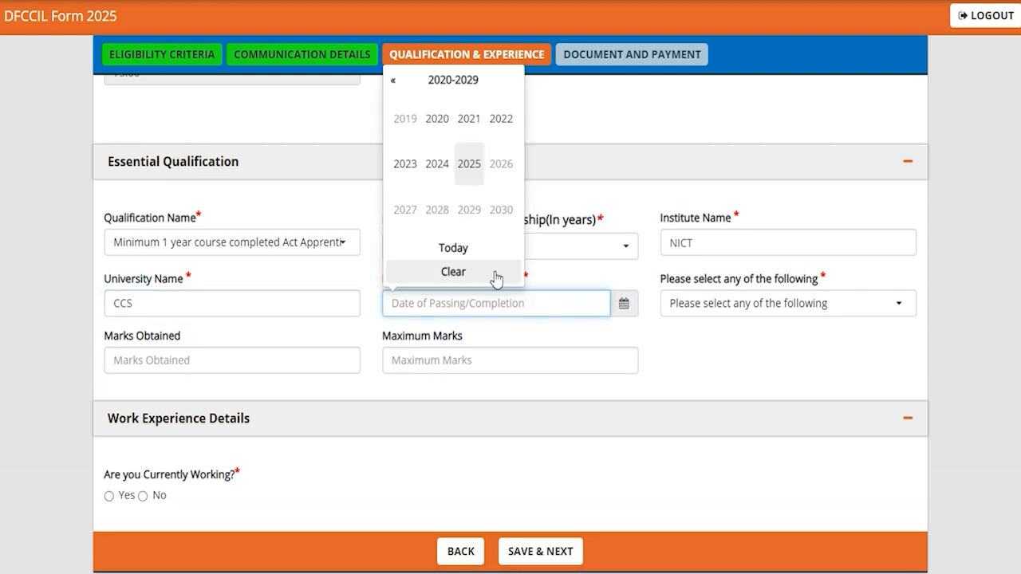
{"action": "left_click", "coordinate": [728, 358]}
- Choose Percentage as the essential qualification's result type, with 450 marks obtained out of a maximum of 600
{"action": "left_click", "coordinate": [742, 312]}
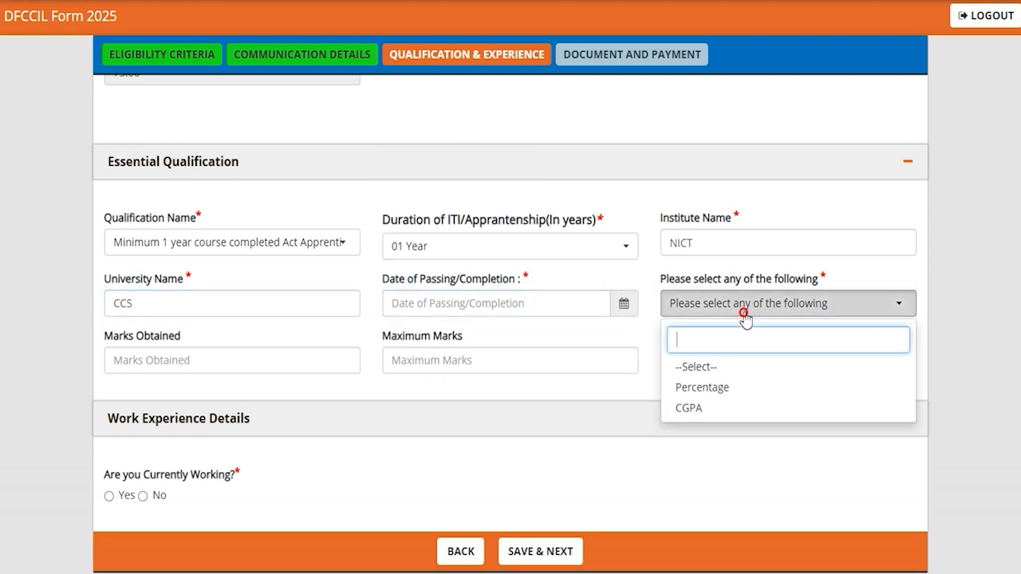
{"action": "left_click", "coordinate": [695, 386]}
{"action": "left_click", "coordinate": [234, 362]}
{"action": "type", "text": "450"}
{"action": "left_click", "coordinate": [486, 364]}
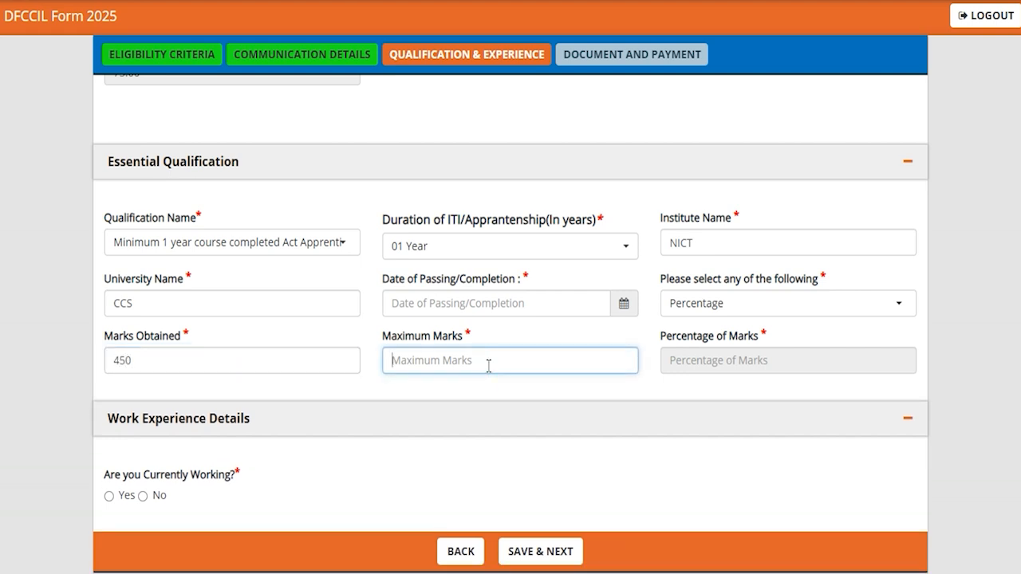
{"action": "type", "text": "60"}
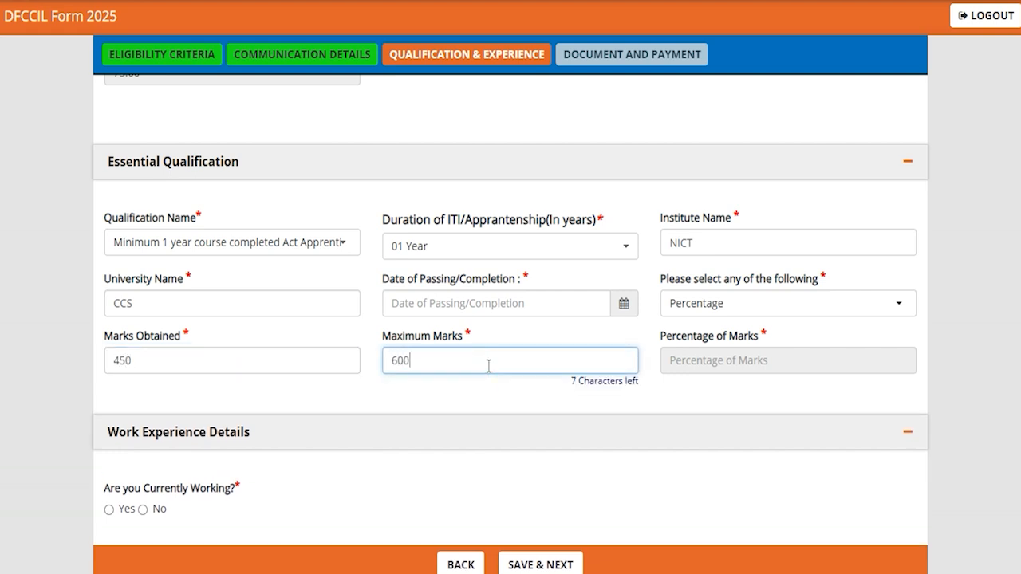
{"action": "type", "text": "0"}
{"action": "left_click", "coordinate": [645, 393]}
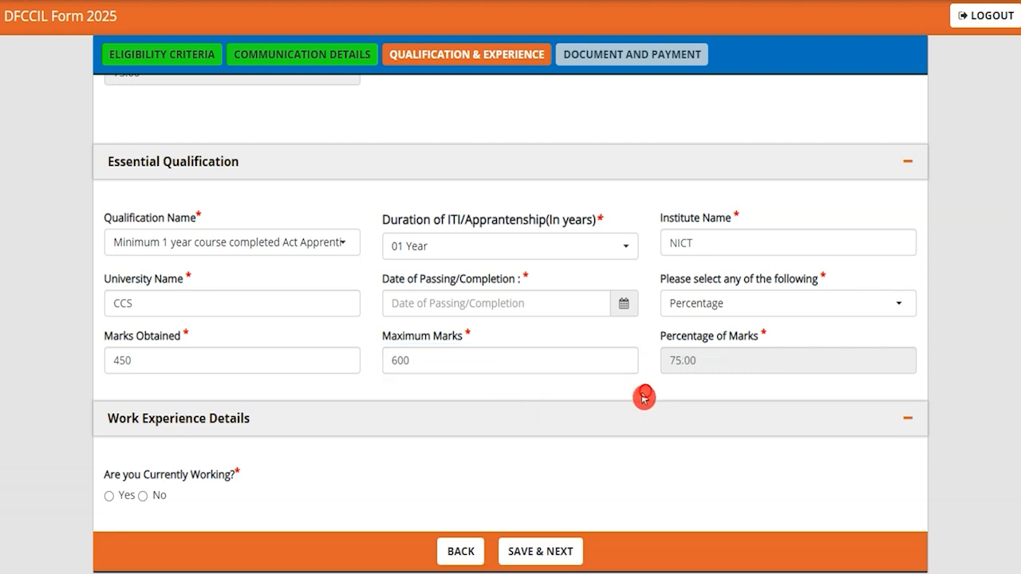
- Answer Yes to currently working in Work Experience Details and look at the employer name and date of joining fields
{"action": "scroll", "coordinate": [295, 412], "scroll_direction": "down", "scroll_amount": 2}
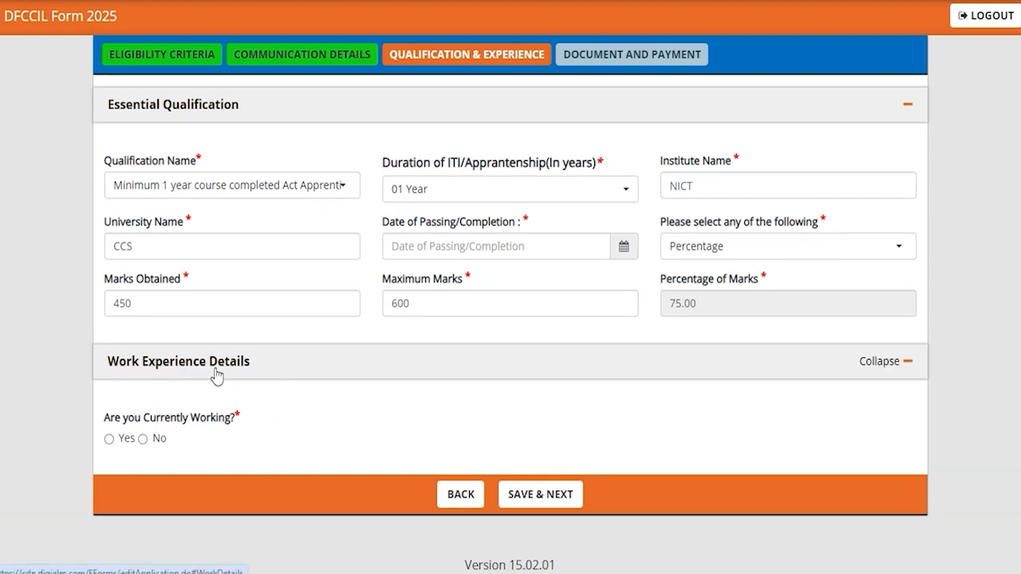
{"action": "left_click", "coordinate": [109, 439]}
{"action": "scroll", "coordinate": [366, 414], "scroll_direction": "down", "scroll_amount": 2}
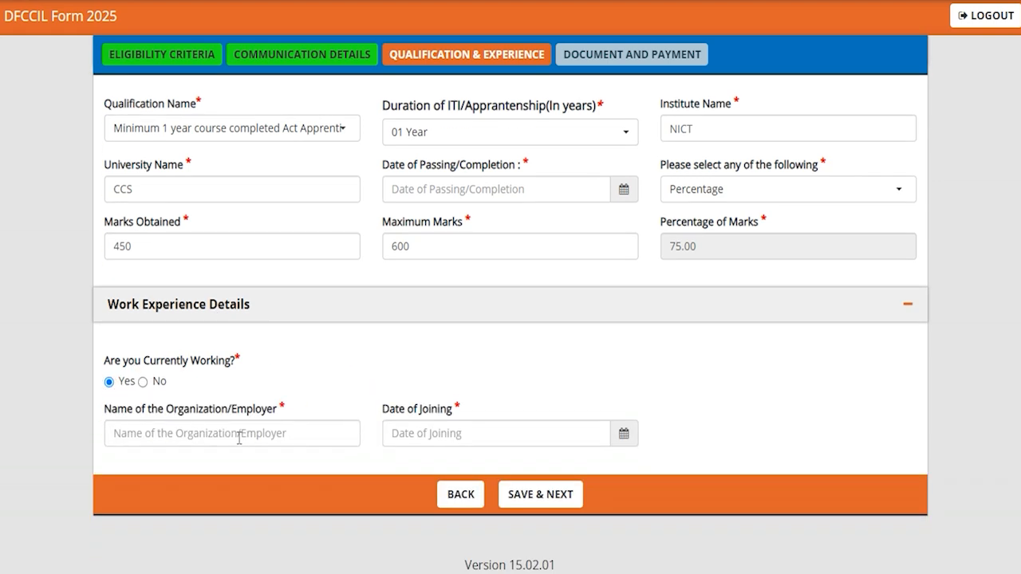
{"action": "left_click", "coordinate": [238, 437]}
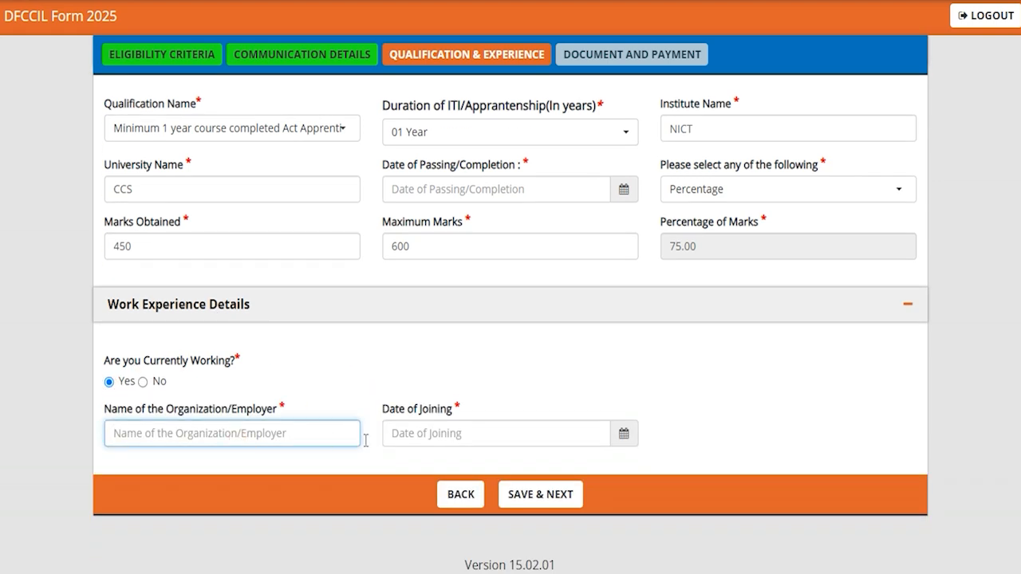
{"action": "left_click", "coordinate": [622, 436]}
{"action": "left_click", "coordinate": [680, 416]}
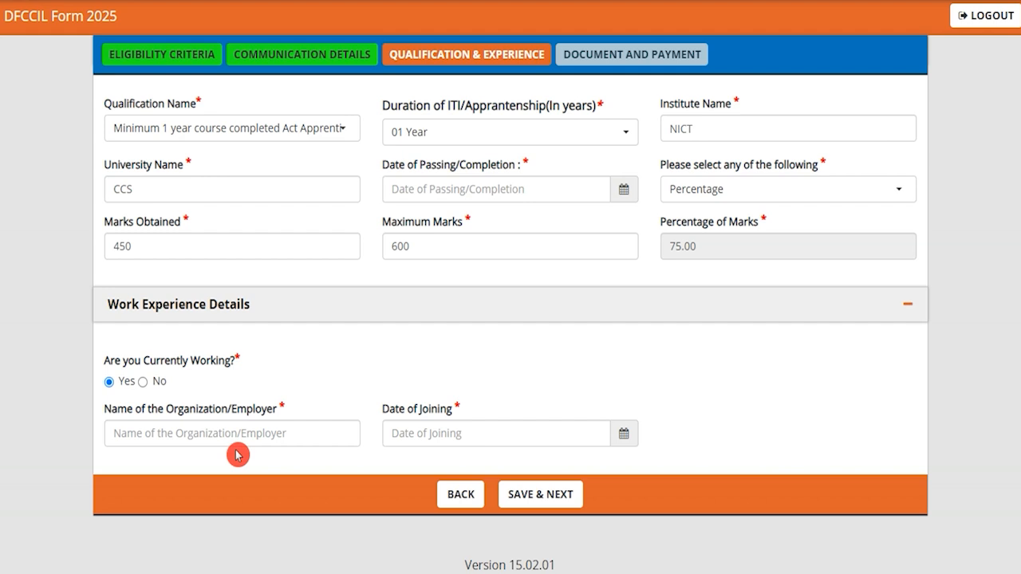
- Answer No to currently working, save the qualification and experience details and continue to document and payment
{"action": "left_click", "coordinate": [144, 381]}
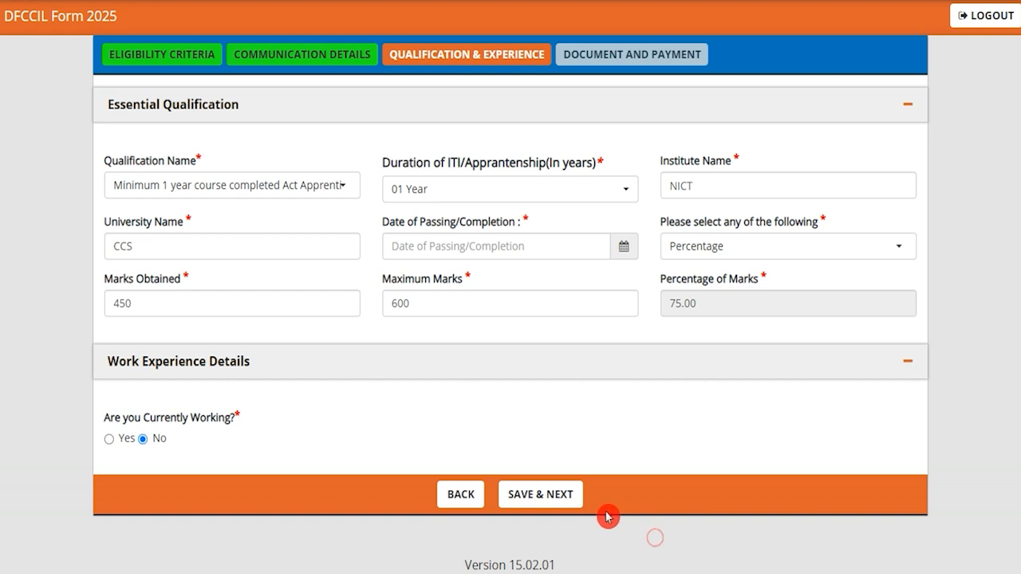
{"action": "left_click", "coordinate": [539, 494]}
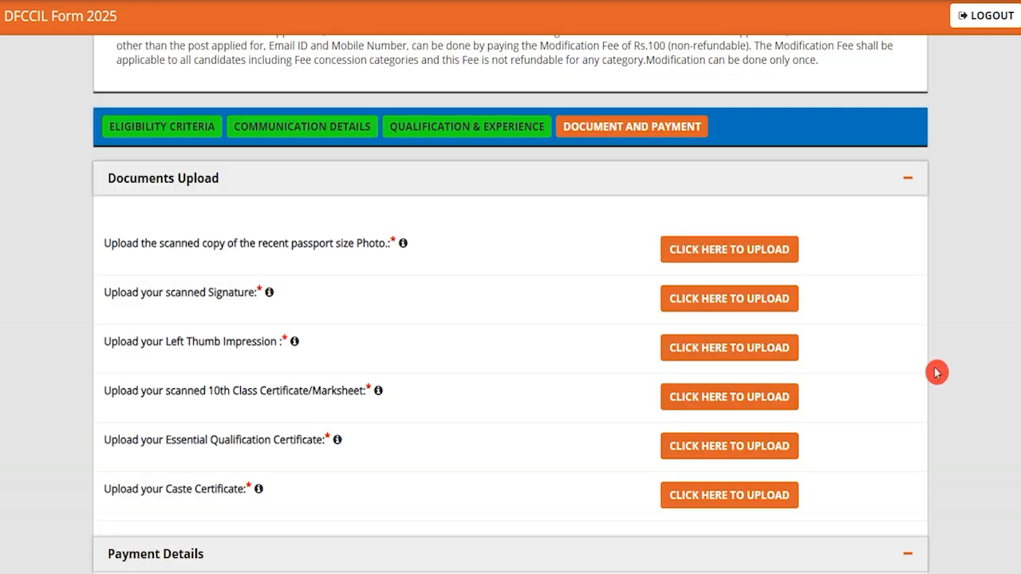
- Highlight each required item in the Documents Upload list, from the passport size photo to the caste certificate
{"action": "left_click_drag", "start_coordinate": [348, 244], "coordinate": [301, 253]}
{"action": "left_click_drag", "start_coordinate": [183, 290], "coordinate": [217, 294]}
{"action": "left_click_drag", "start_coordinate": [171, 344], "coordinate": [217, 351]}
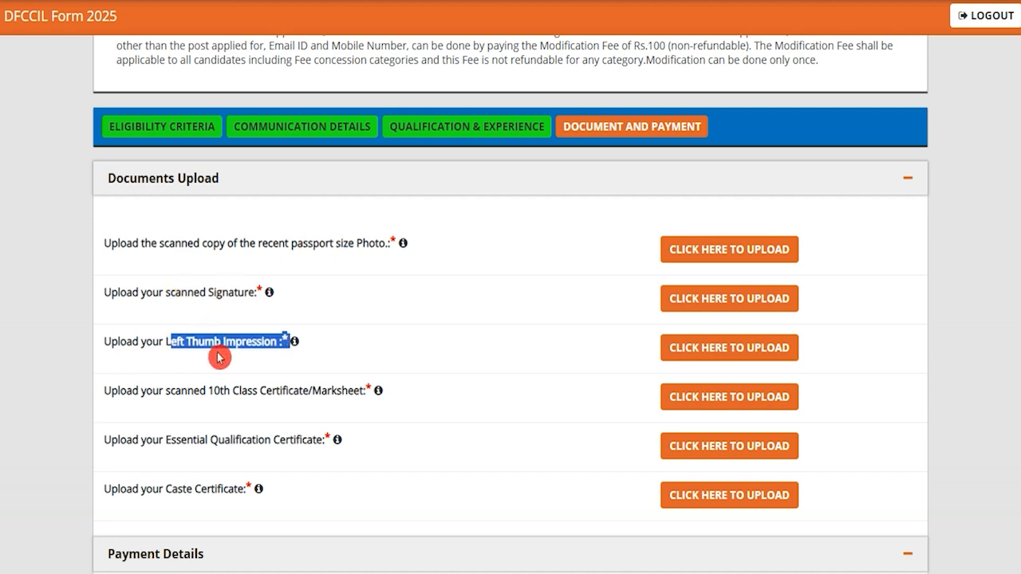
{"action": "left_click_drag", "start_coordinate": [209, 392], "coordinate": [333, 398]}
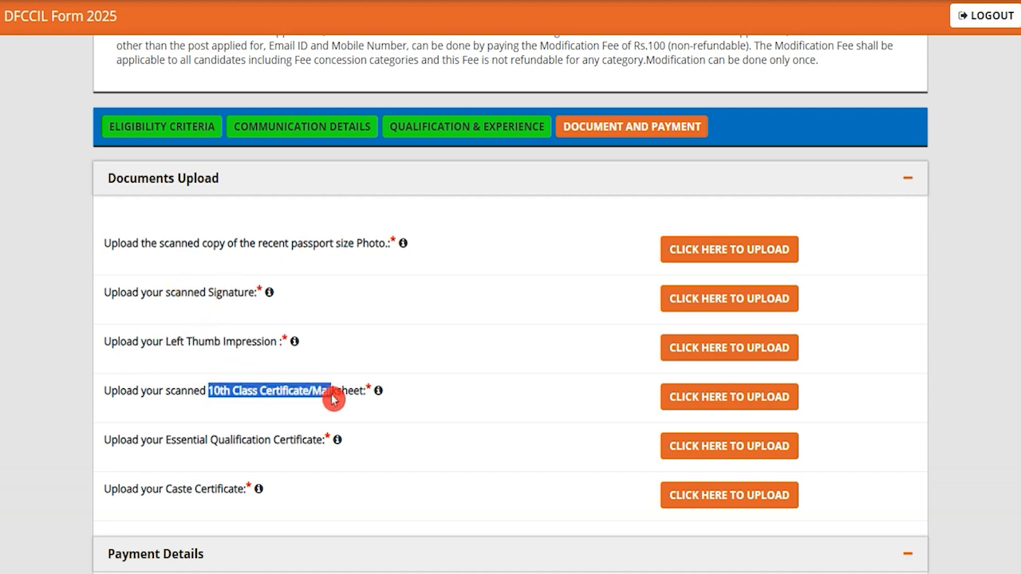
{"action": "left_click", "coordinate": [221, 440]}
{"action": "left_click_drag", "start_coordinate": [185, 439], "coordinate": [306, 453]}
{"action": "left_click_drag", "start_coordinate": [166, 493], "coordinate": [232, 496]}
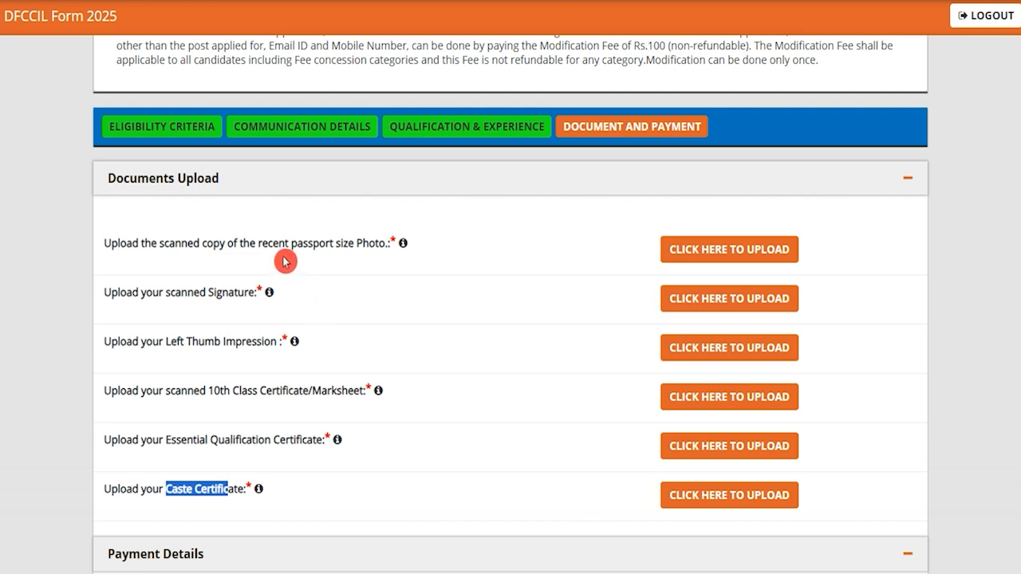
- Review the photograph upload instructions, highlighting the file size, image format and dimension rules, and close the upload dialog
{"action": "left_click_drag", "start_coordinate": [213, 246], "coordinate": [345, 248]}
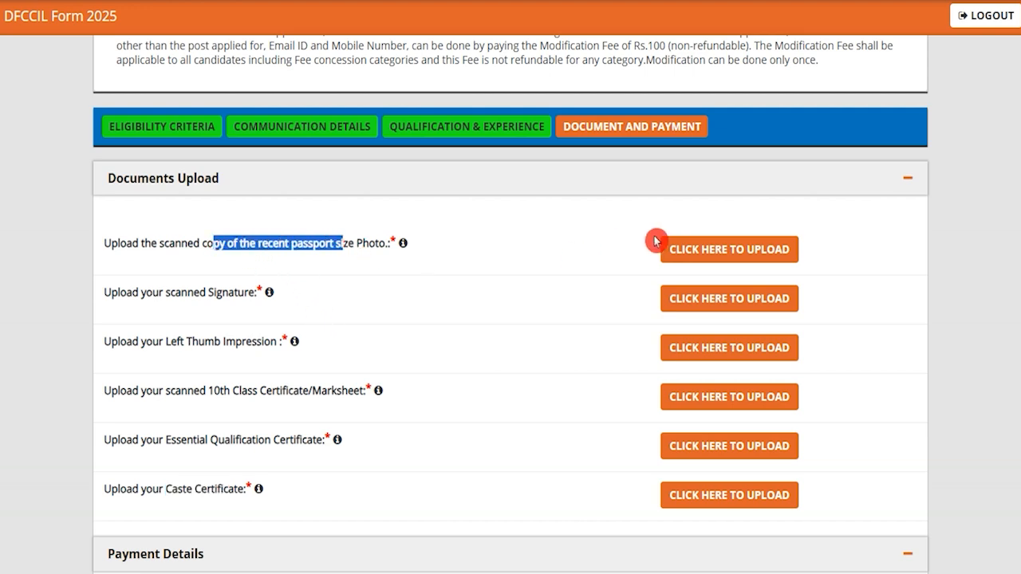
{"action": "left_click", "coordinate": [729, 255]}
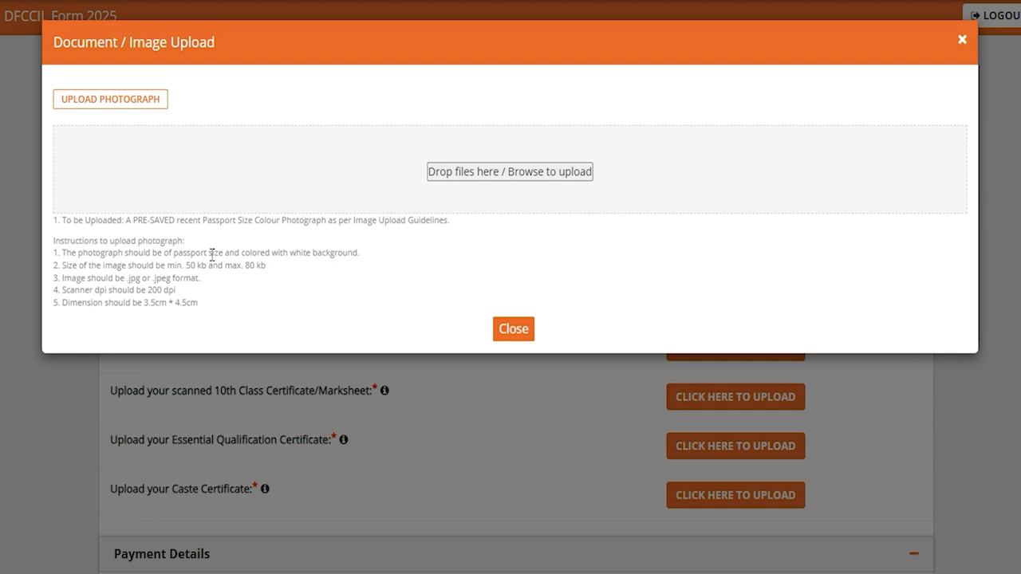
{"action": "left_click_drag", "start_coordinate": [190, 265], "coordinate": [252, 265]}
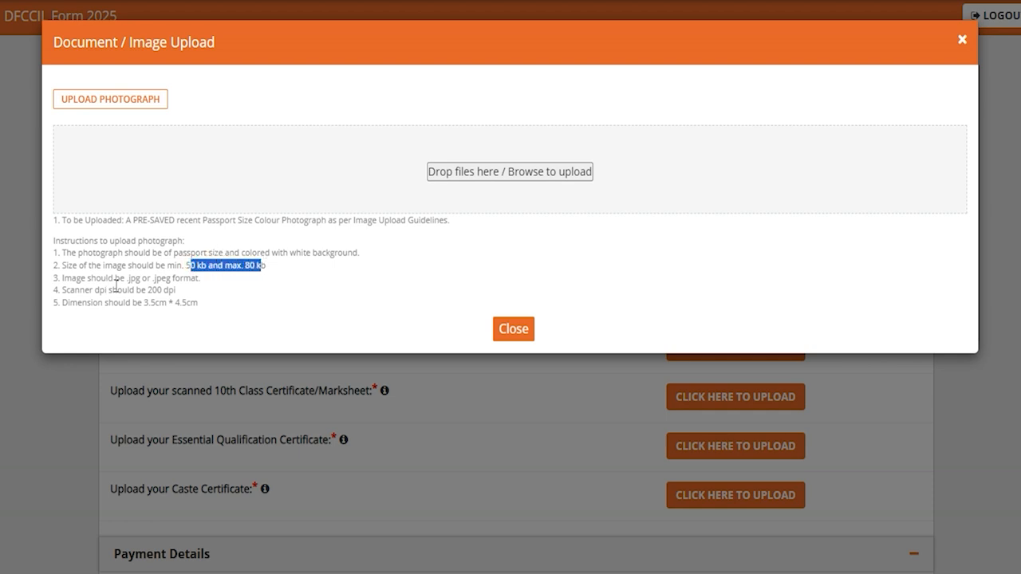
{"action": "left_click_drag", "start_coordinate": [126, 278], "coordinate": [191, 276]}
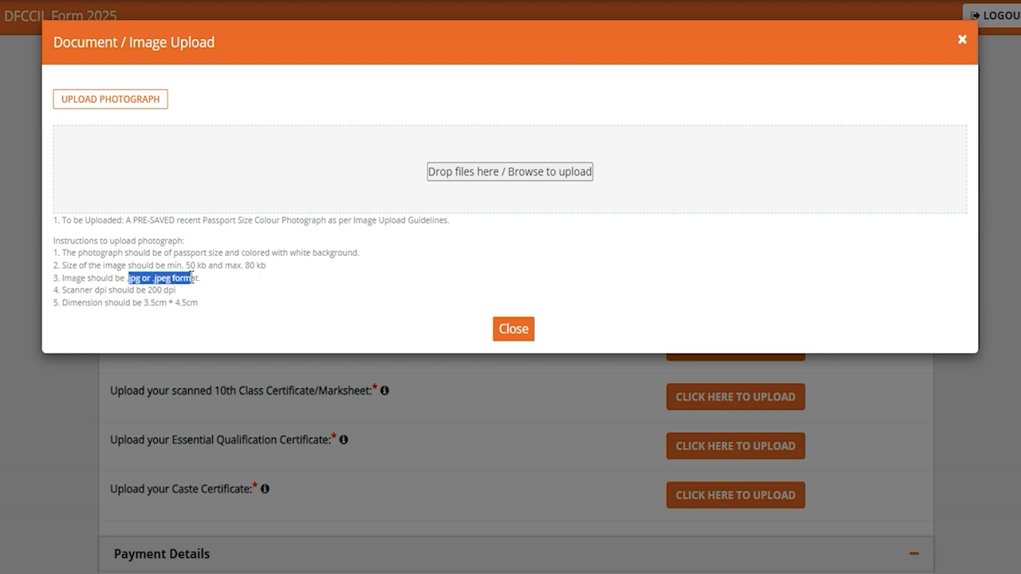
{"action": "left_click_drag", "start_coordinate": [143, 303], "coordinate": [166, 304]}
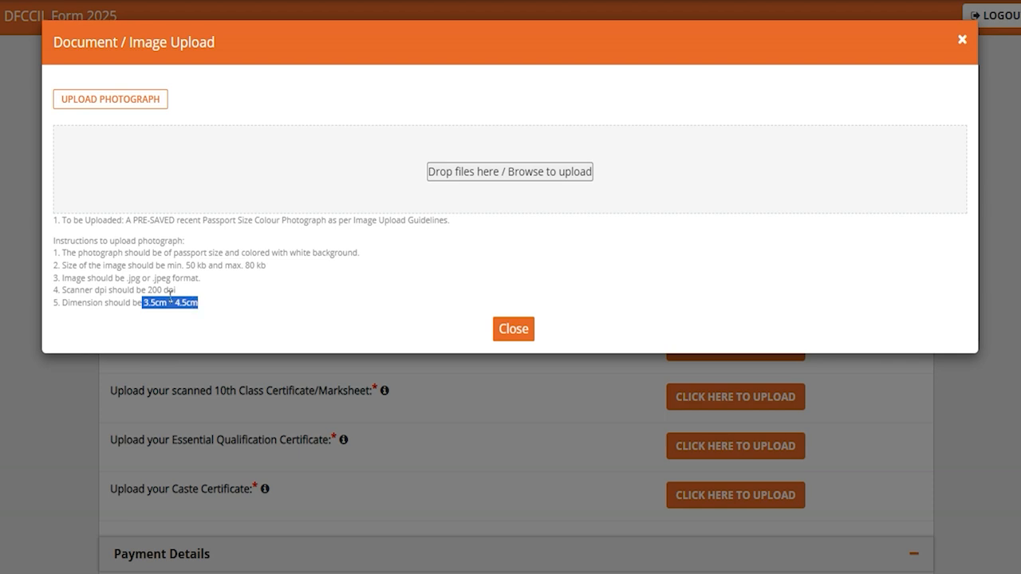
{"action": "left_click", "coordinate": [170, 296]}
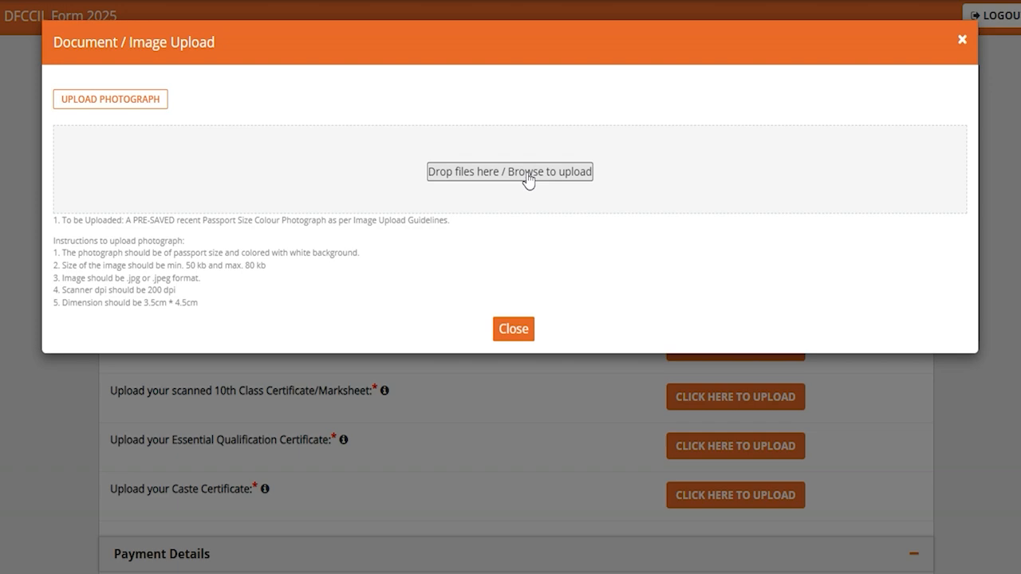
{"action": "left_click", "coordinate": [512, 329]}
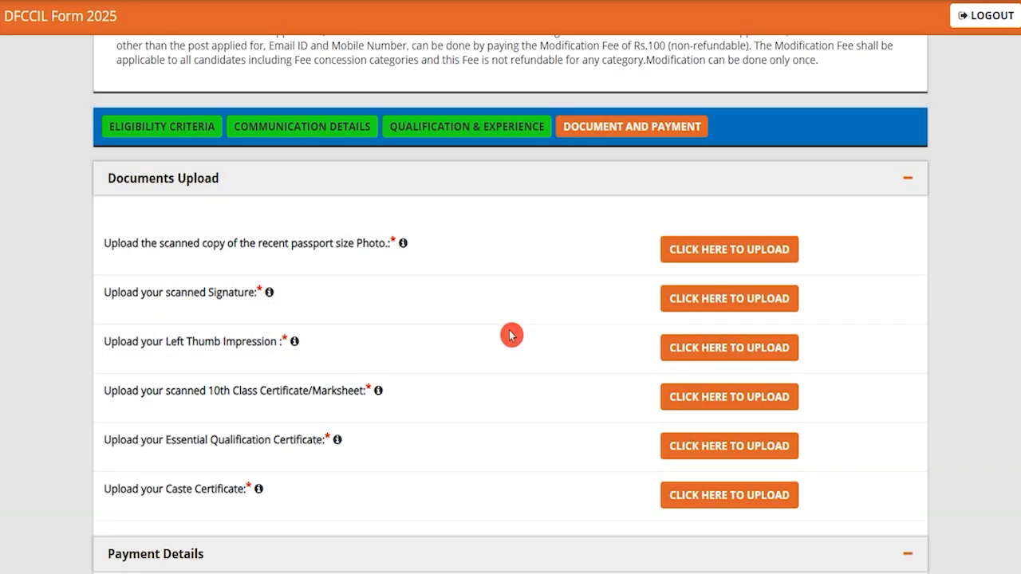
- Review the signature upload requirements, highlighting the allowed file size and formats, and close the upload dialog
{"action": "left_click", "coordinate": [700, 301]}
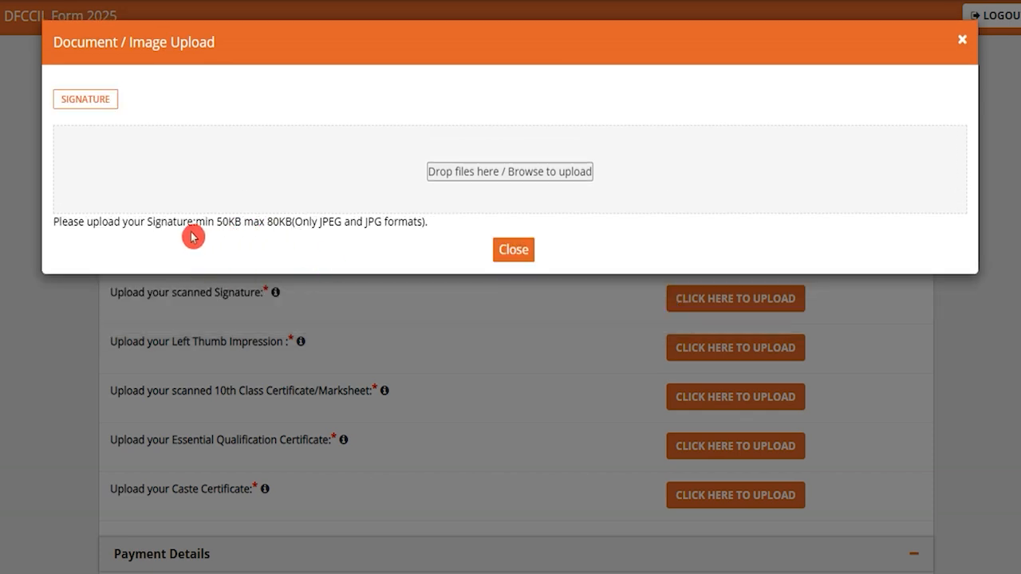
{"action": "left_click_drag", "start_coordinate": [218, 221], "coordinate": [393, 222]}
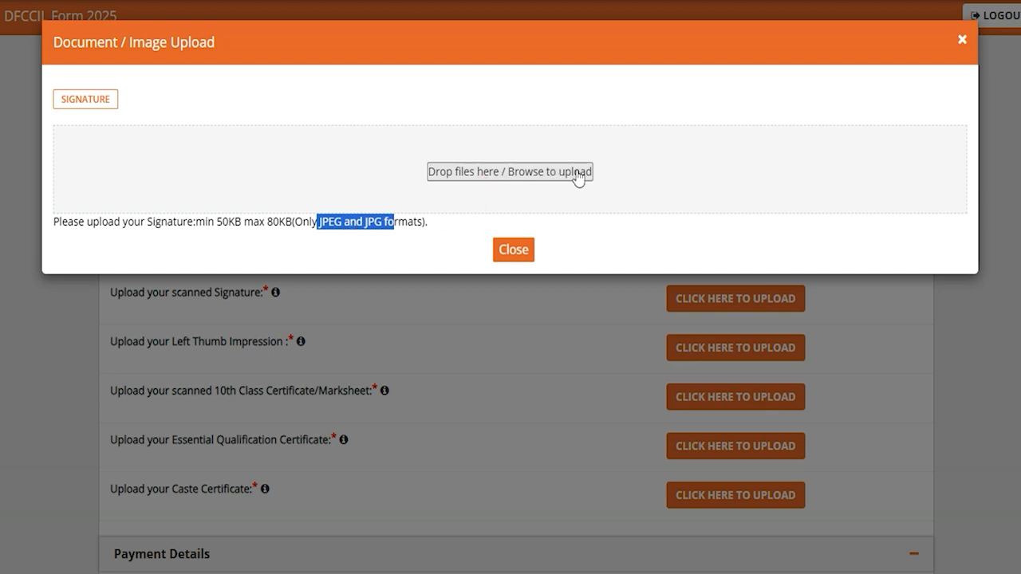
{"action": "left_click", "coordinate": [517, 251]}
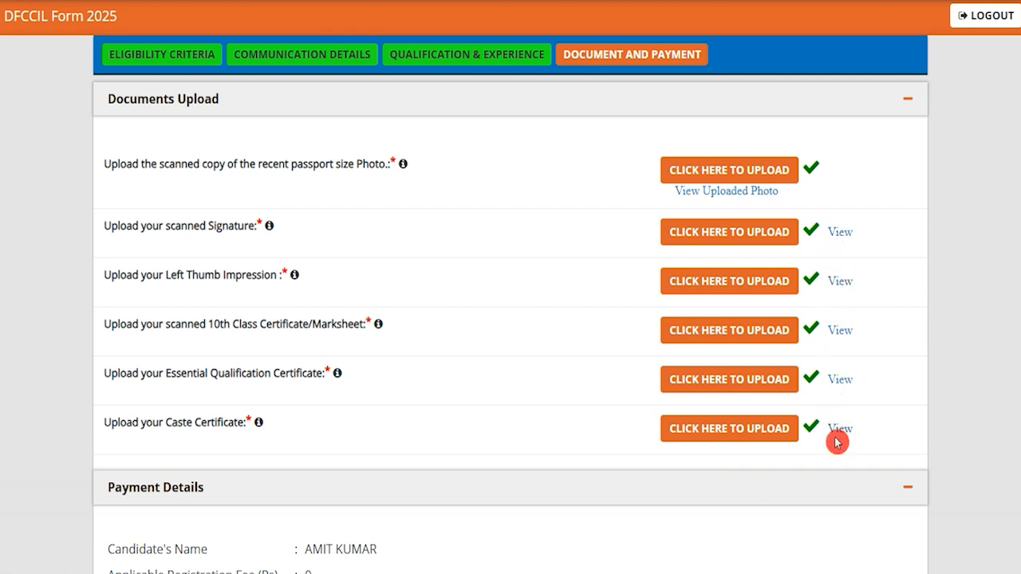
- Check the payment details and highlight the application fee lines for other posts, MTS and SC/ST/PH candidates on the recruitment information page
{"action": "scroll", "coordinate": [567, 440], "scroll_direction": "down", "scroll_amount": 3}
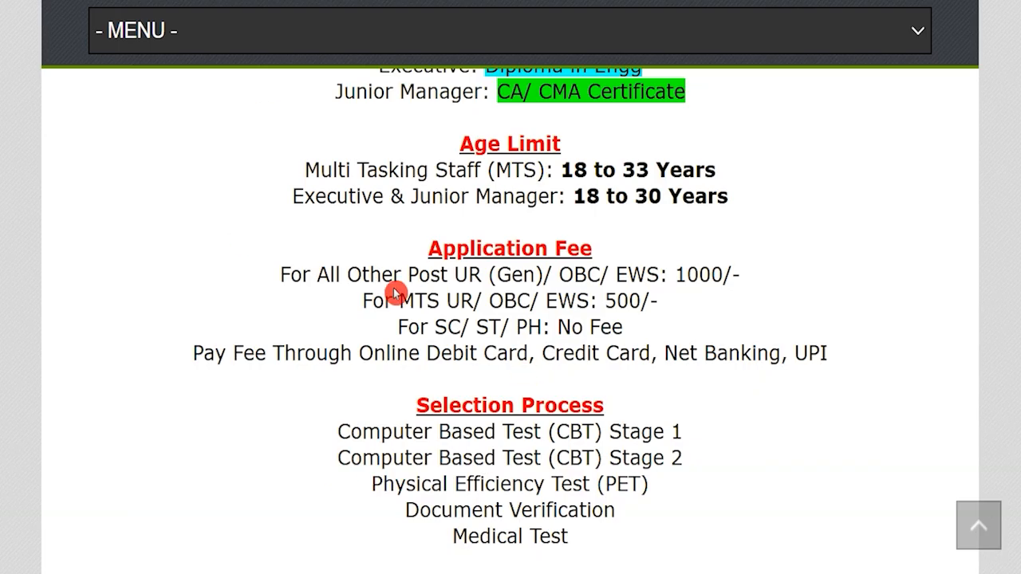
{"action": "left_click_drag", "start_coordinate": [454, 275], "coordinate": [649, 275]}
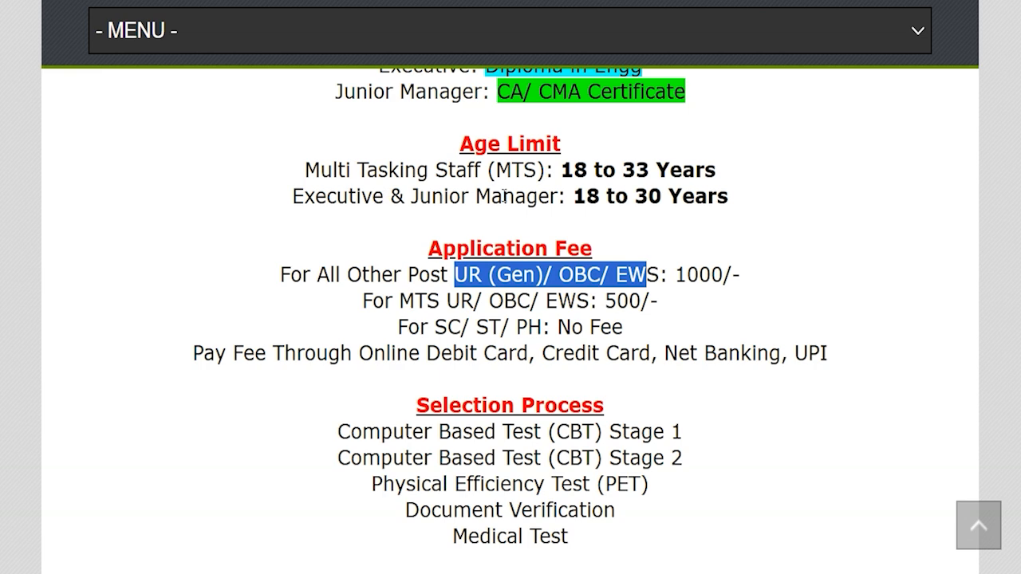
{"action": "left_click_drag", "start_coordinate": [677, 275], "coordinate": [742, 276]}
{"action": "left_click_drag", "start_coordinate": [446, 301], "coordinate": [650, 301]}
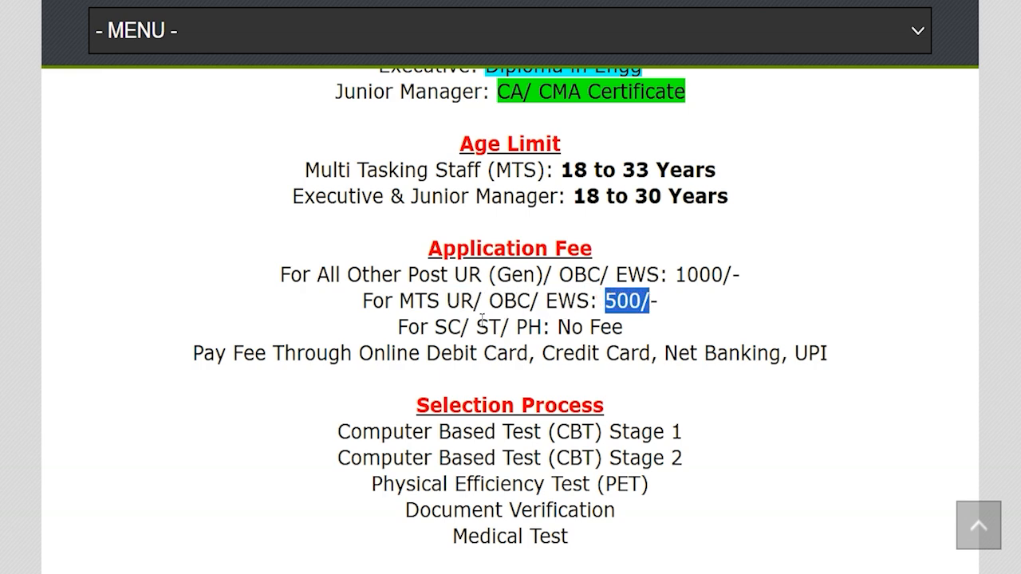
{"action": "left_click_drag", "start_coordinate": [434, 327], "coordinate": [612, 327]}
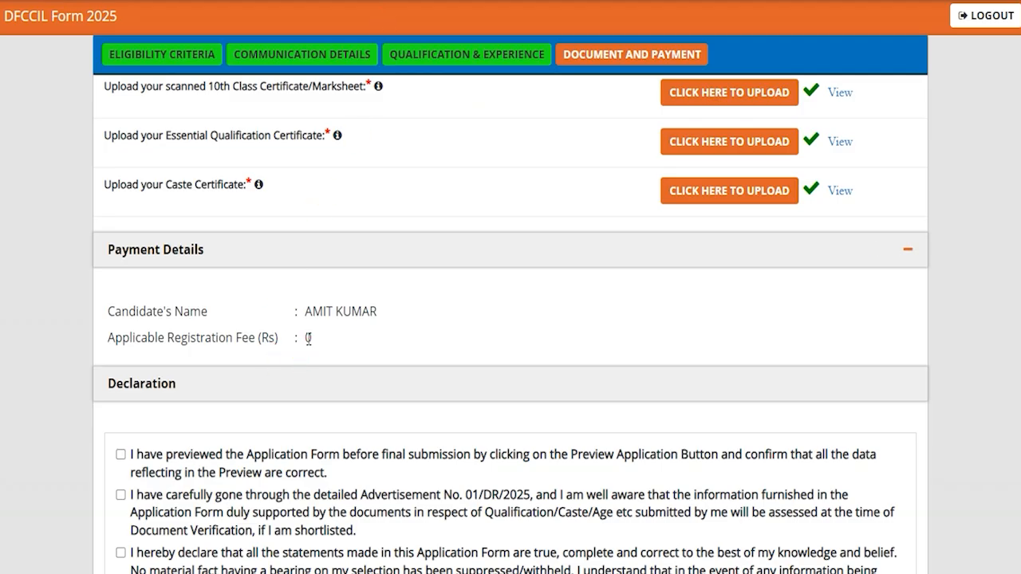
- Highlight the applicable registration fee under Payment Details and tick all six declaration statements, including "I agree with above"
{"action": "left_click_drag", "start_coordinate": [307, 338], "coordinate": [399, 340]}
{"action": "scroll", "coordinate": [399, 338], "scroll_direction": "down", "scroll_amount": 2}
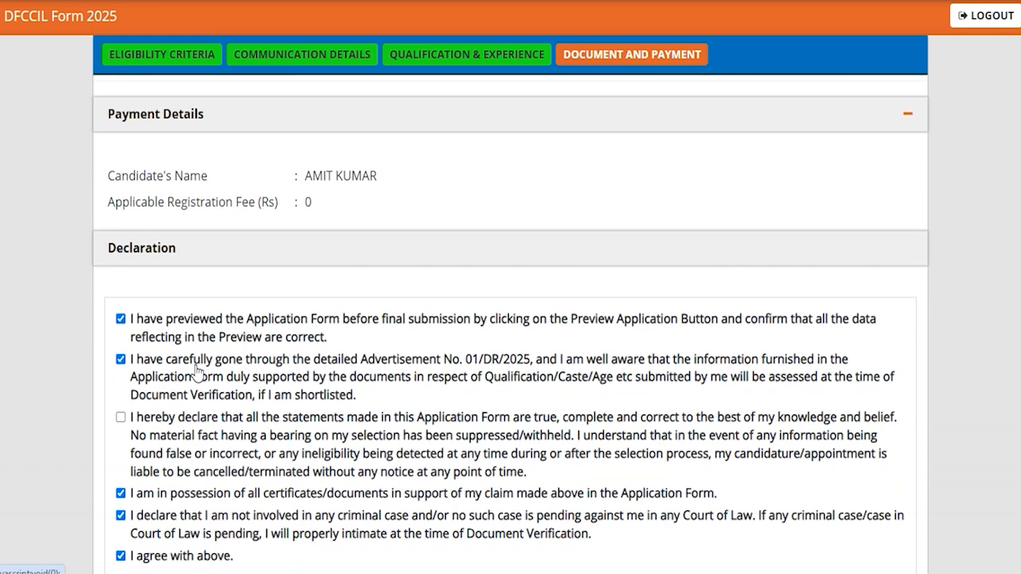
{"action": "scroll", "coordinate": [201, 358], "scroll_direction": "down", "scroll_amount": 1}
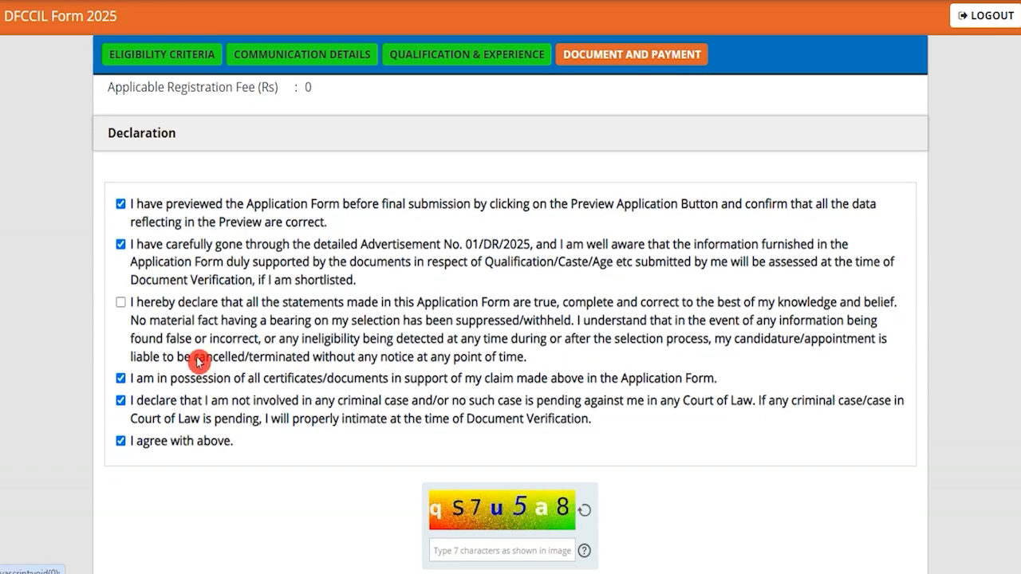
{"action": "left_click", "coordinate": [121, 302]}
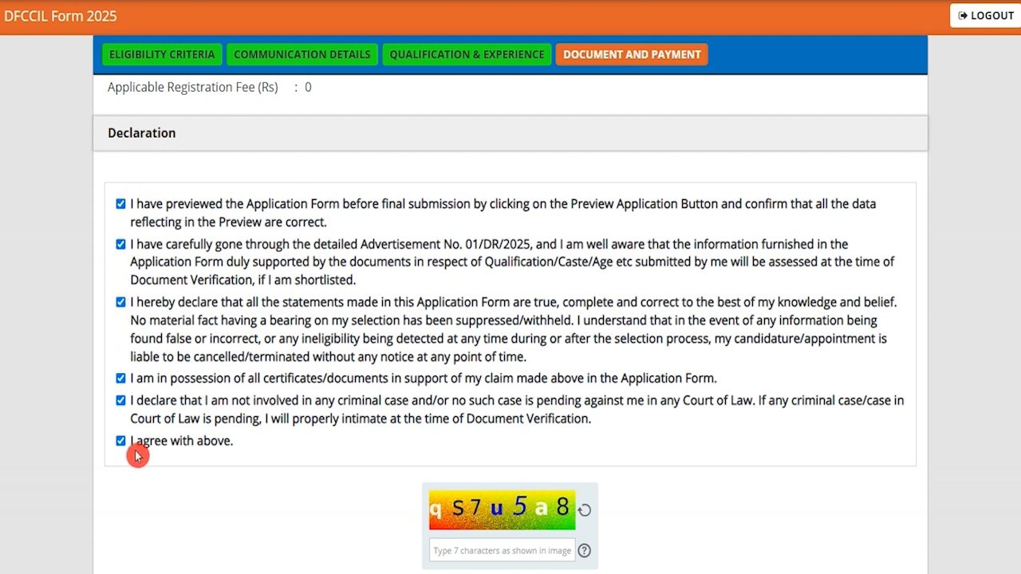
- Submit the completed application form and close the submission note
{"action": "scroll", "coordinate": [335, 474], "scroll_direction": "down", "scroll_amount": 2}
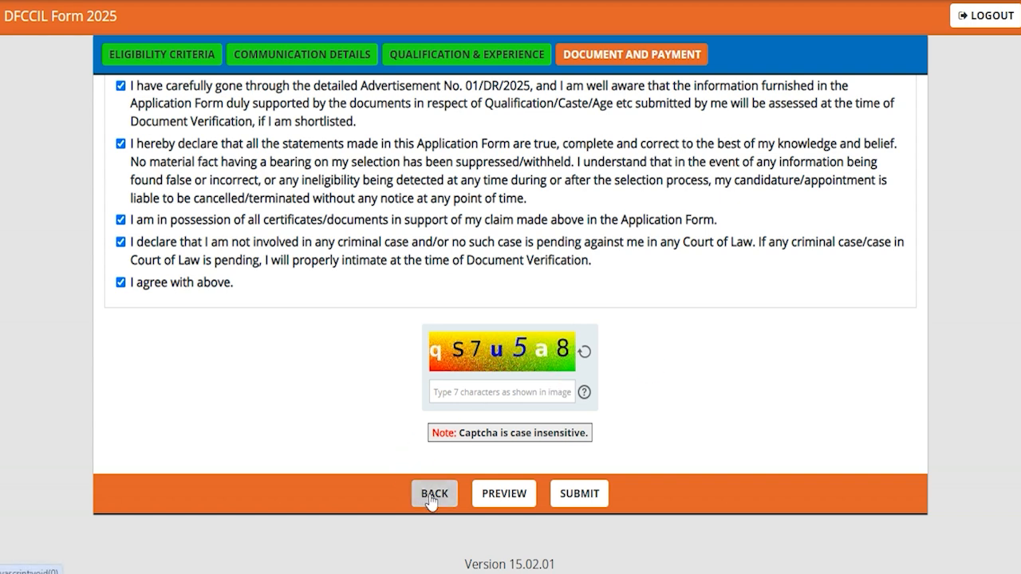
{"action": "left_click", "coordinate": [683, 446]}
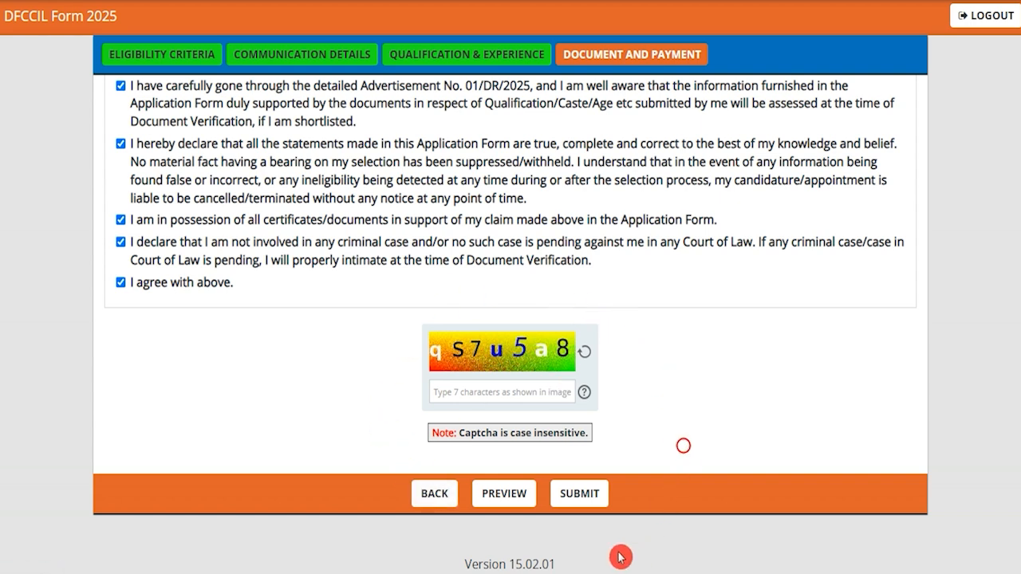
{"action": "left_click", "coordinate": [584, 496]}
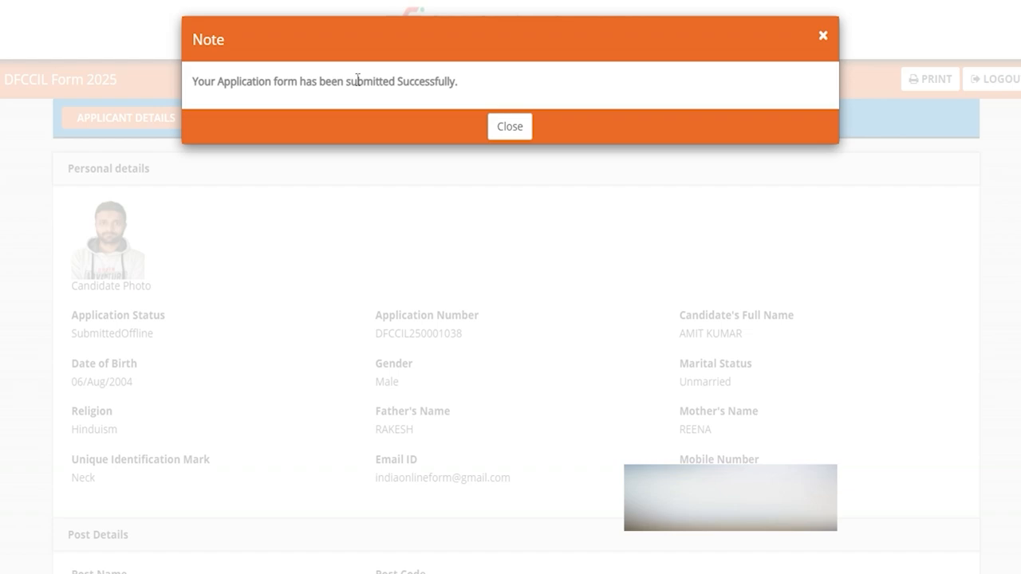
{"action": "left_click", "coordinate": [510, 128]}
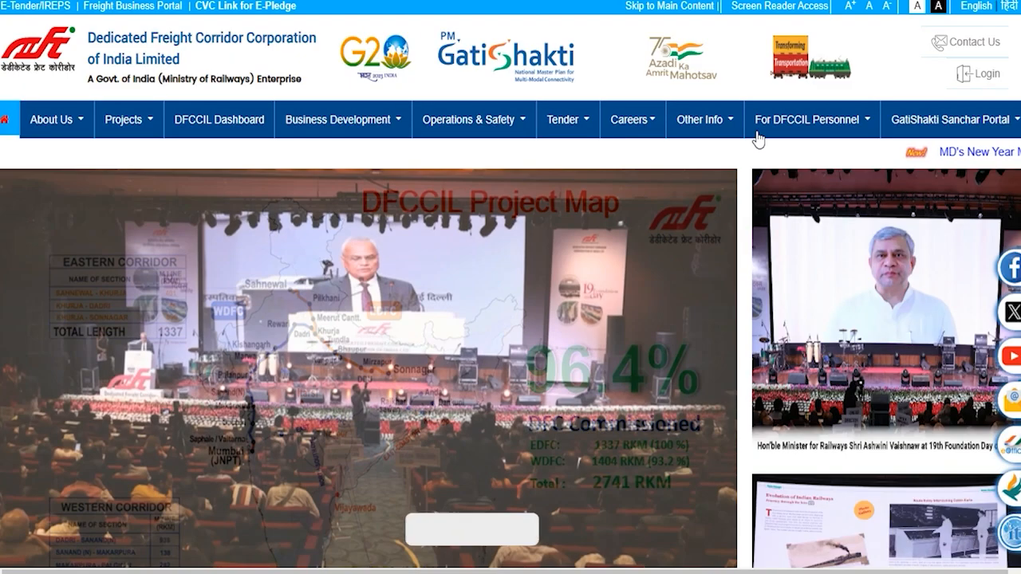
{"action": "mouse_move", "coordinate": [797, 118]}
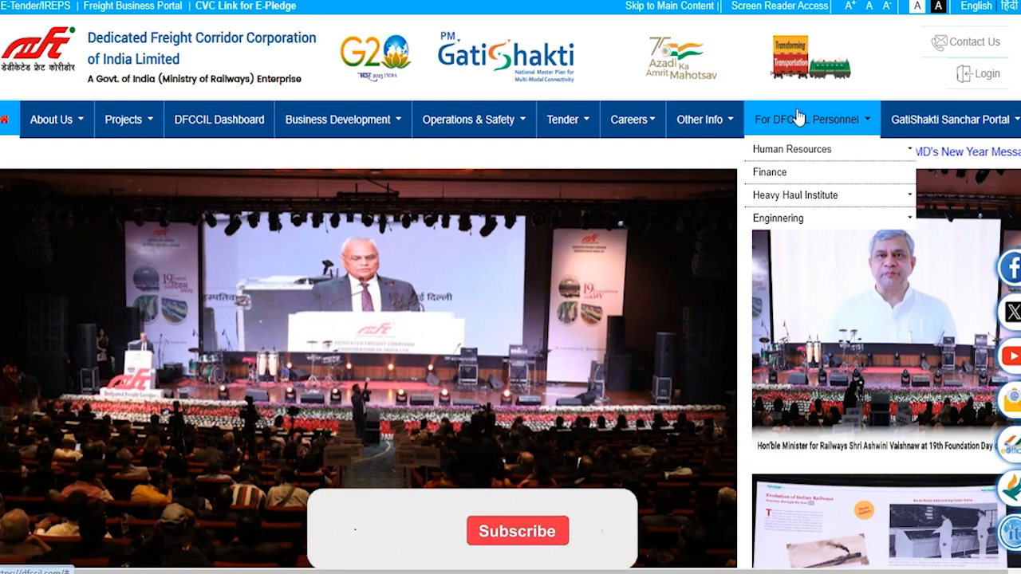
{"action": "mouse_move", "coordinate": [470, 121]}
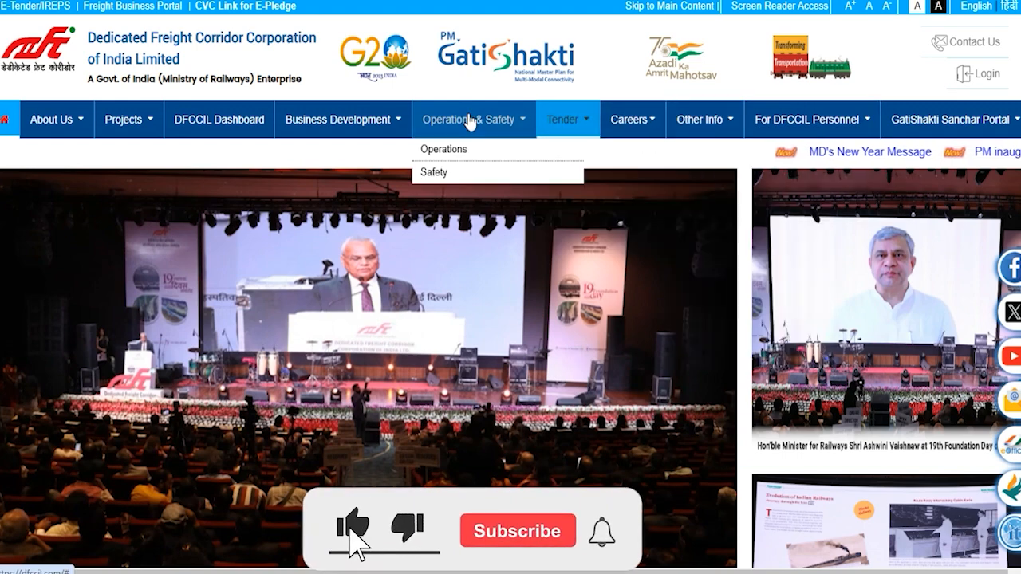
{"action": "mouse_move", "coordinate": [154, 129]}
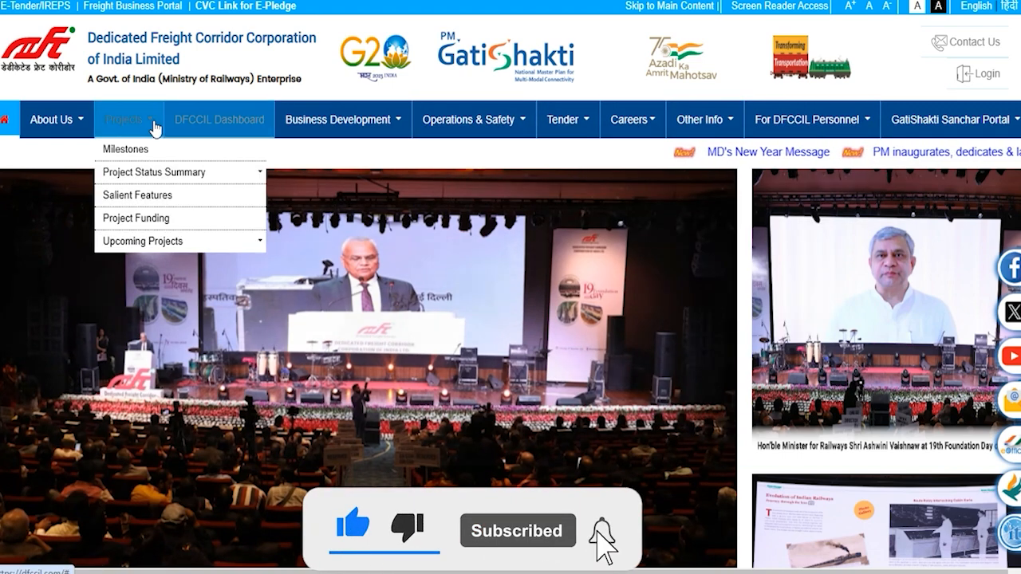